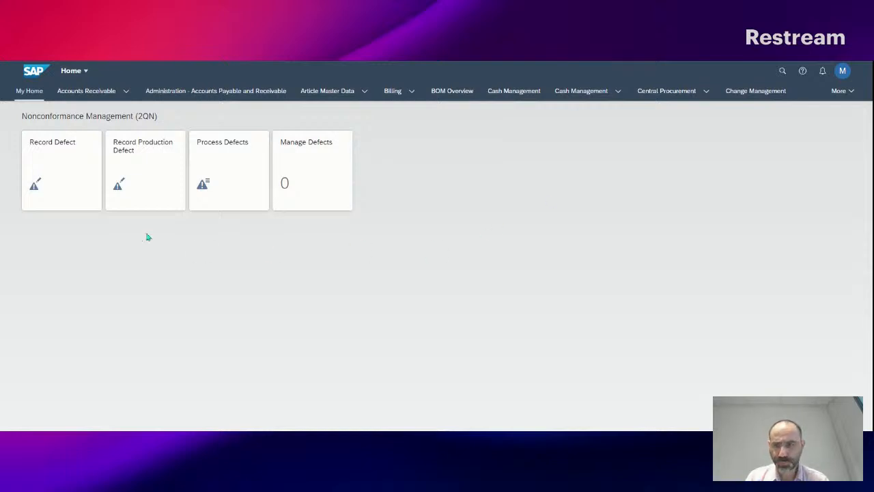
# Record a new generic defect with the description "Surface is dirty" and the detailed description "enter long description".
pyautogui.click(57, 169)
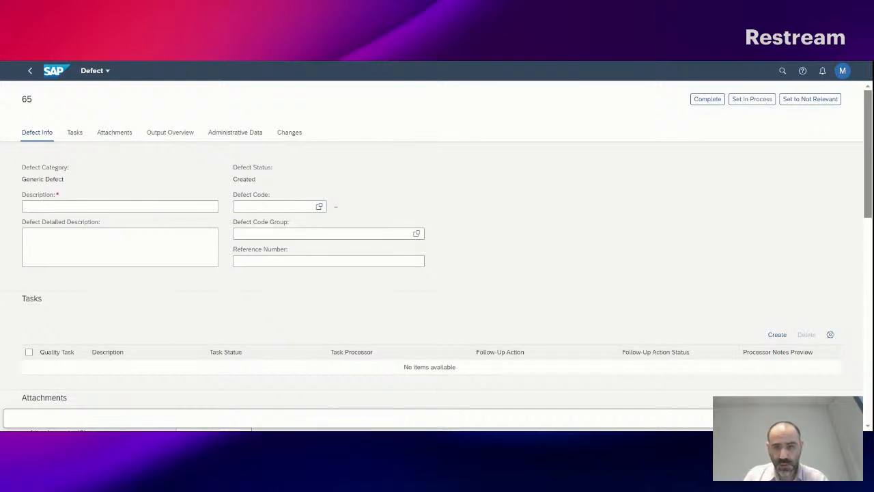
pyautogui.click(106, 207)
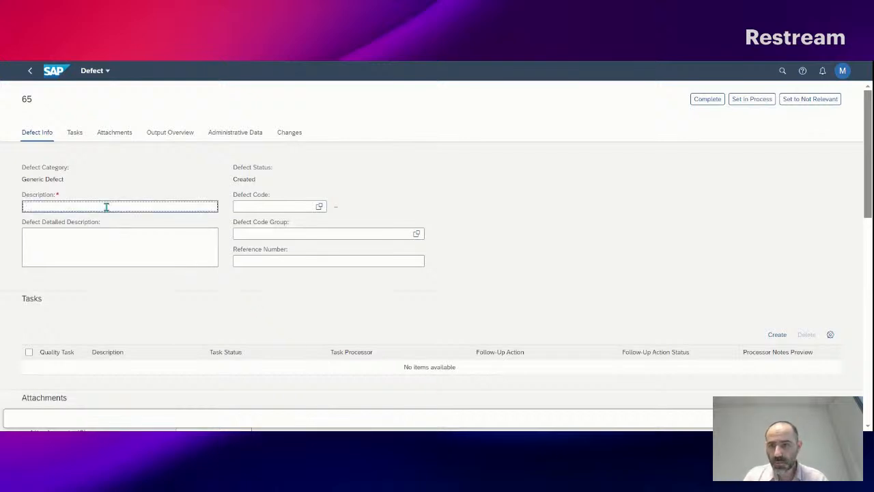
pyautogui.click(407, 431)
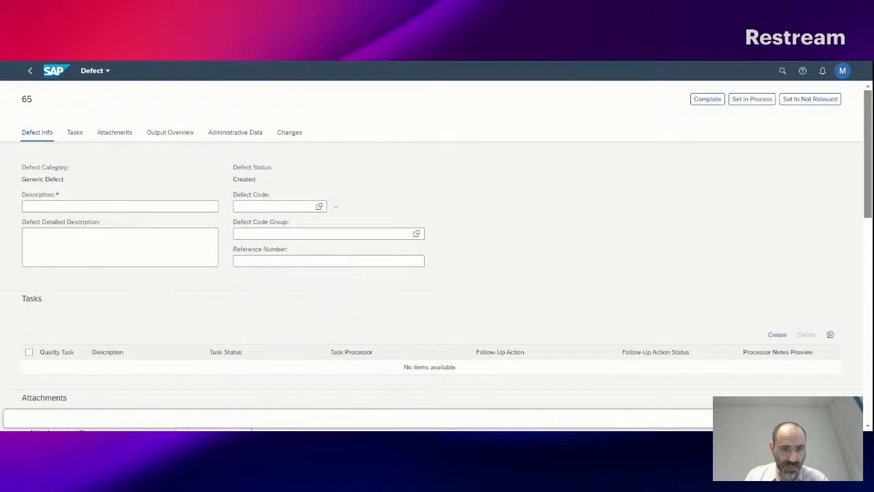
pyautogui.hotkey('alt', 'Tab')
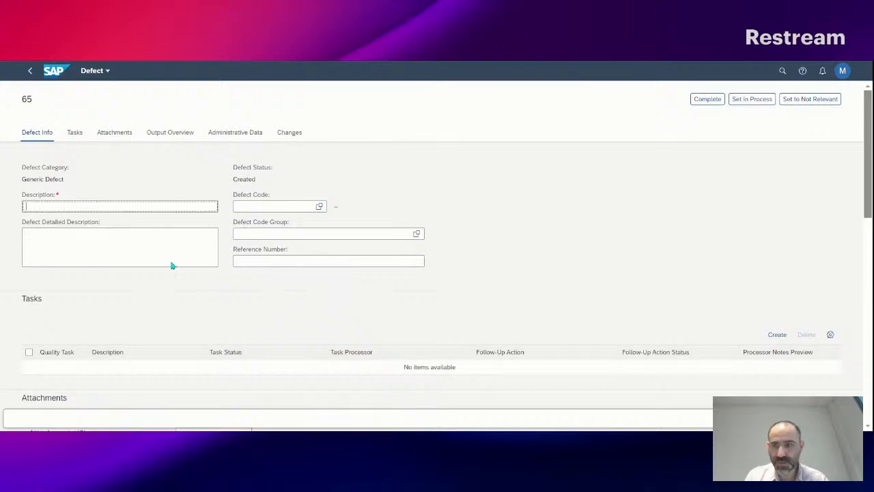
pyautogui.write('Surface is dirty')
pyautogui.click(157, 250)
pyautogui.click(410, 430)
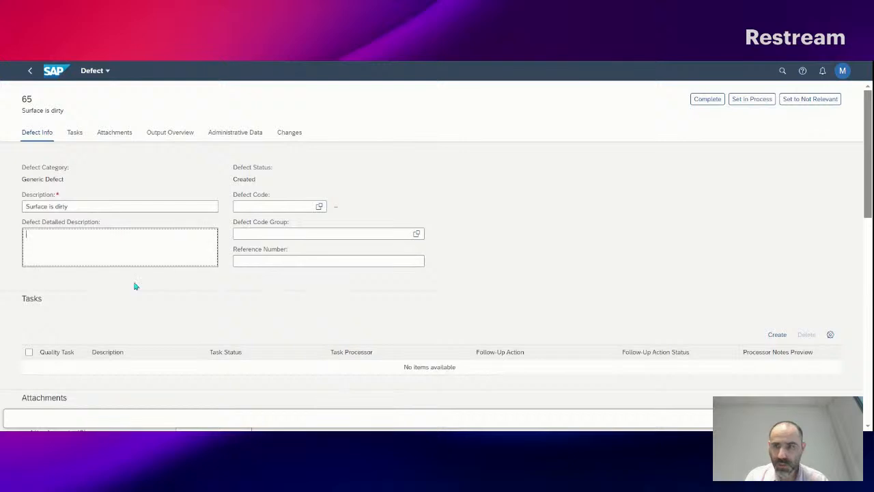
pyautogui.click(109, 249)
pyautogui.write('enter long description')
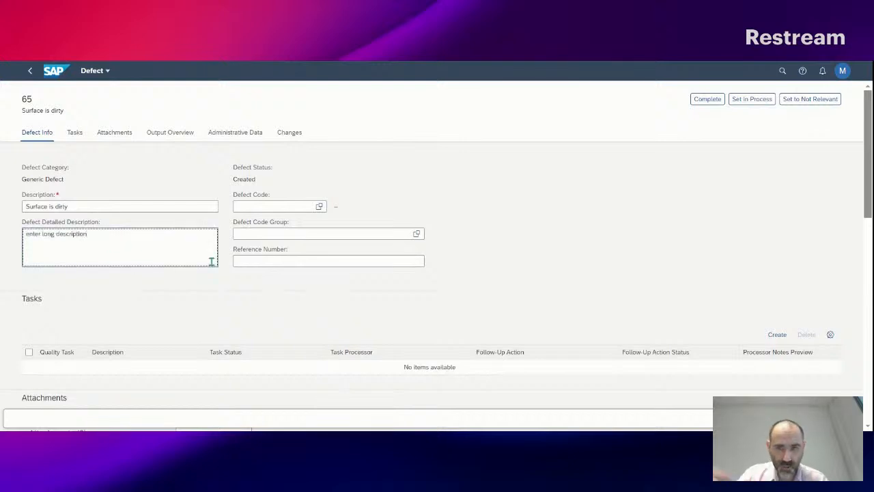
# Classify the defect with code group DEF-SURF and defect code 0001 (Dirty).
pyautogui.click(416, 235)
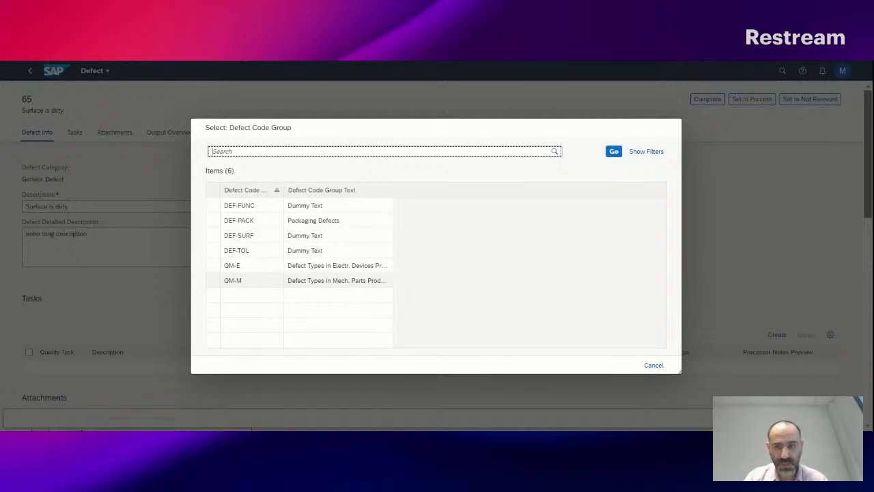
pyautogui.click(250, 236)
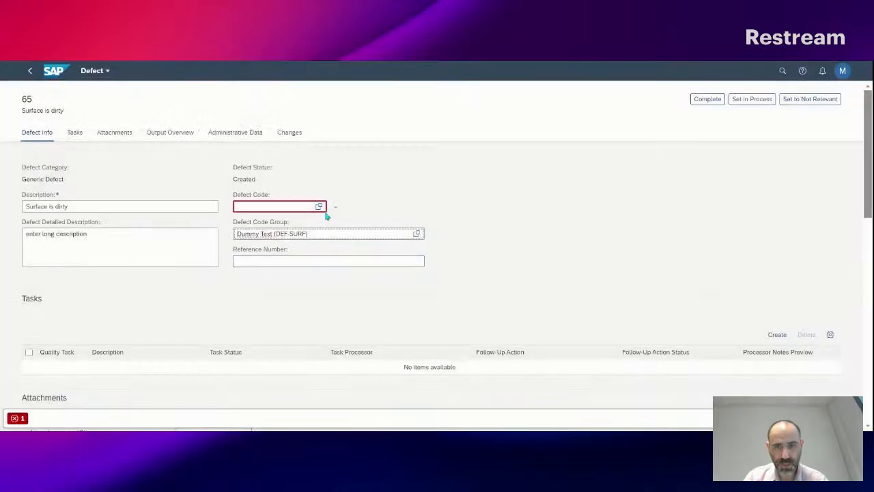
pyautogui.click(320, 206)
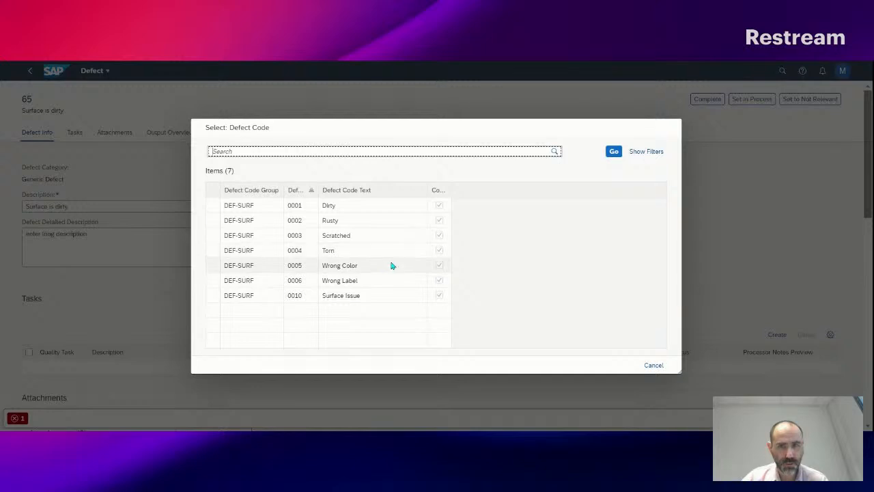
pyautogui.click(346, 207)
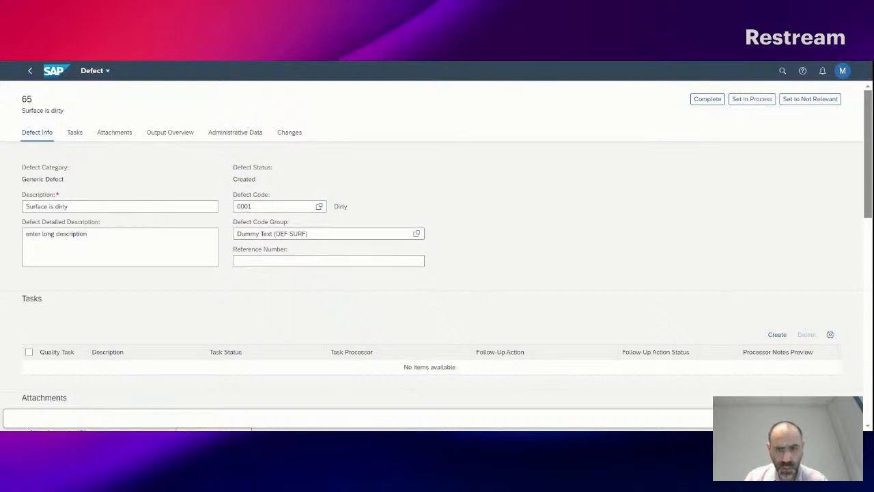
# Enter F2929 as the generic defect's reference number.
pyautogui.click(382, 261)
pyautogui.write('F2929')
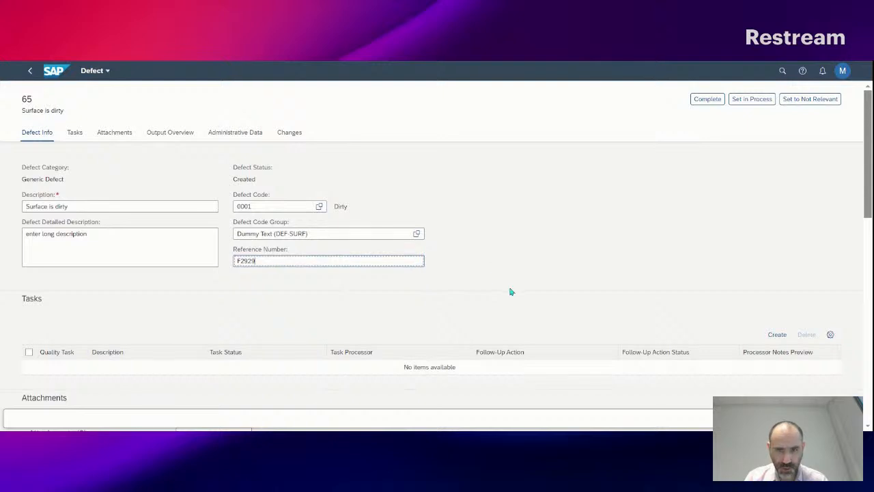
pyautogui.click(442, 428)
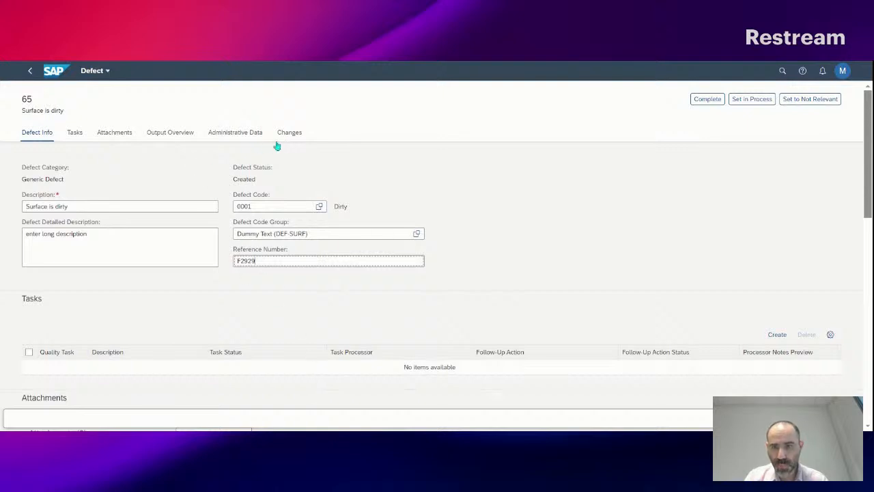
# Upload csm_02_MainPage_Radial_en_skaliert_6b85c3025b.jpg as a Simplified QM attachment and save the generic defect.
pyautogui.click(120, 136)
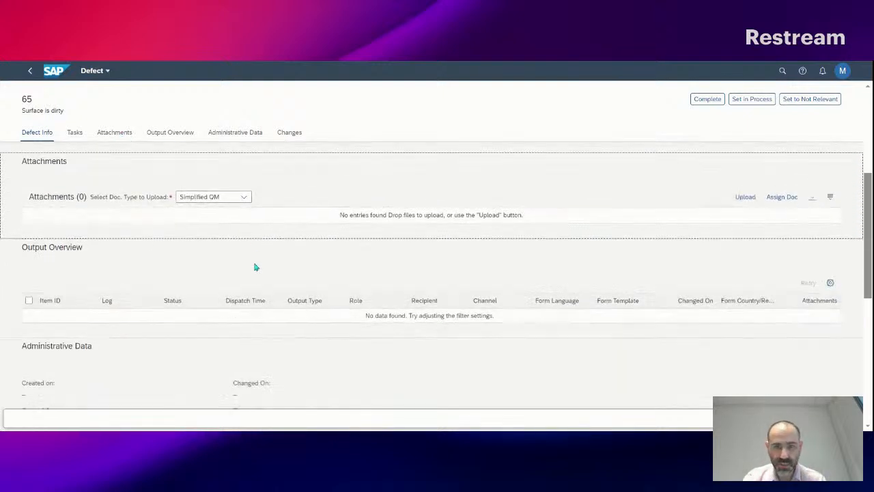
pyautogui.click(742, 194)
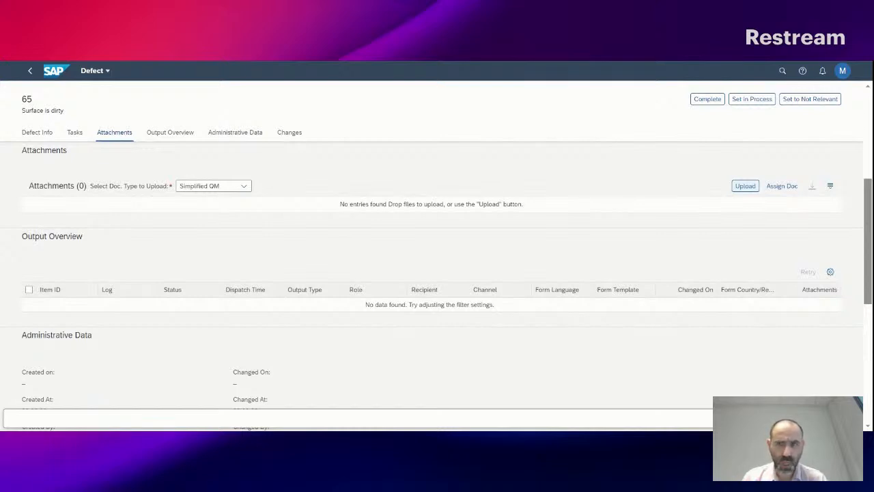
pyautogui.click(608, 319)
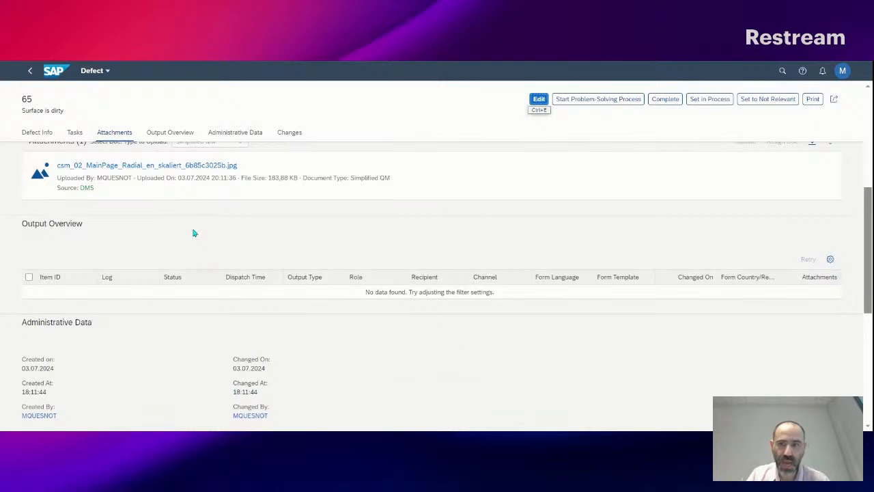
# Go back home, open Manage Defects, and remove the KPC Aix (KPC1) plant filter.
pyautogui.click(30, 71)
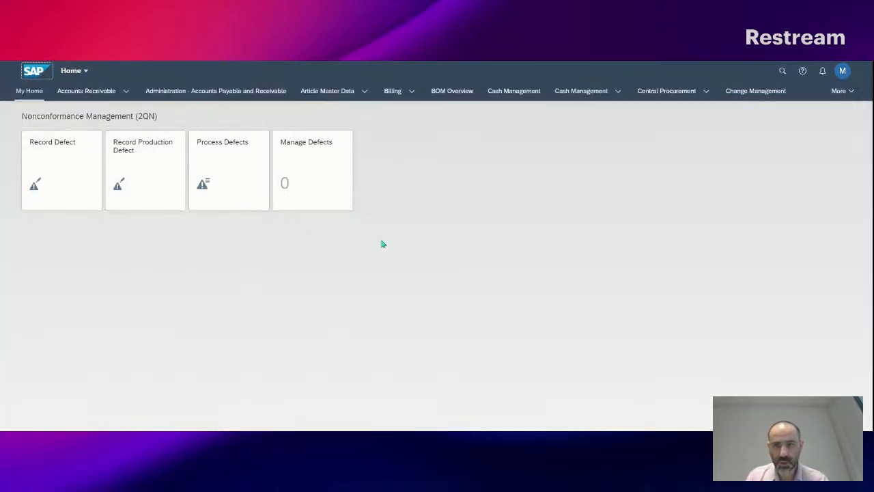
pyautogui.click(327, 176)
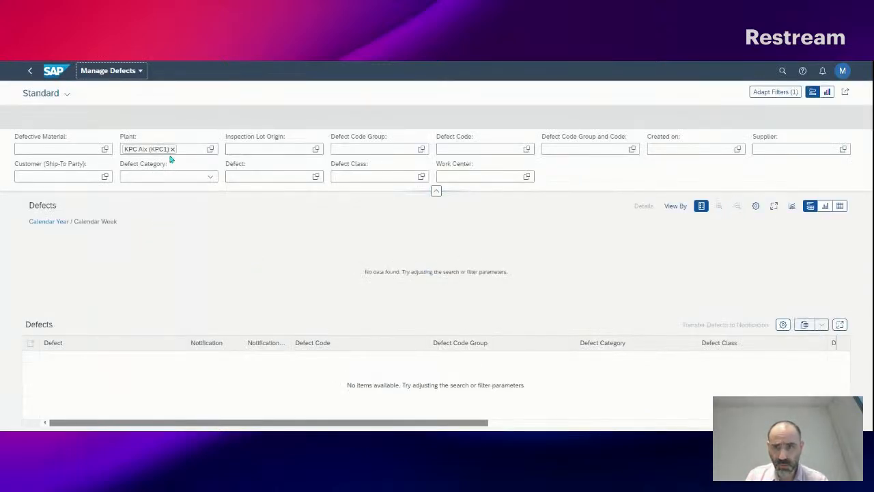
pyautogui.click(172, 149)
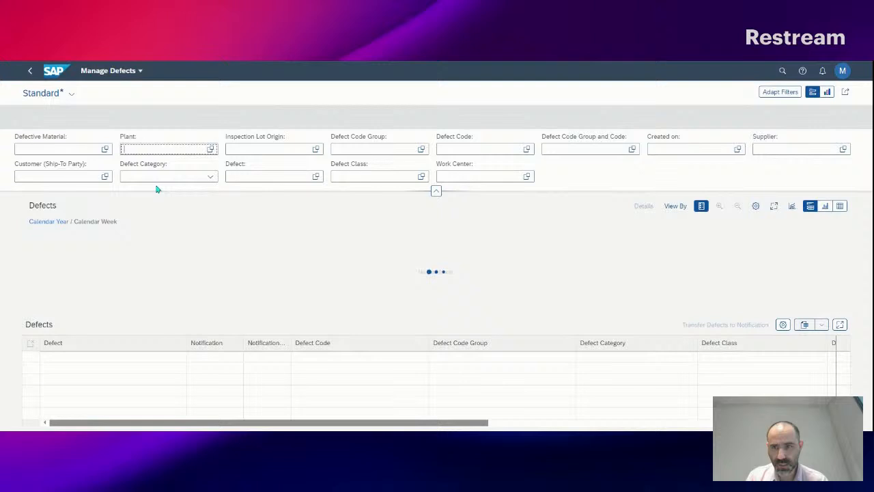
pyautogui.click(60, 149)
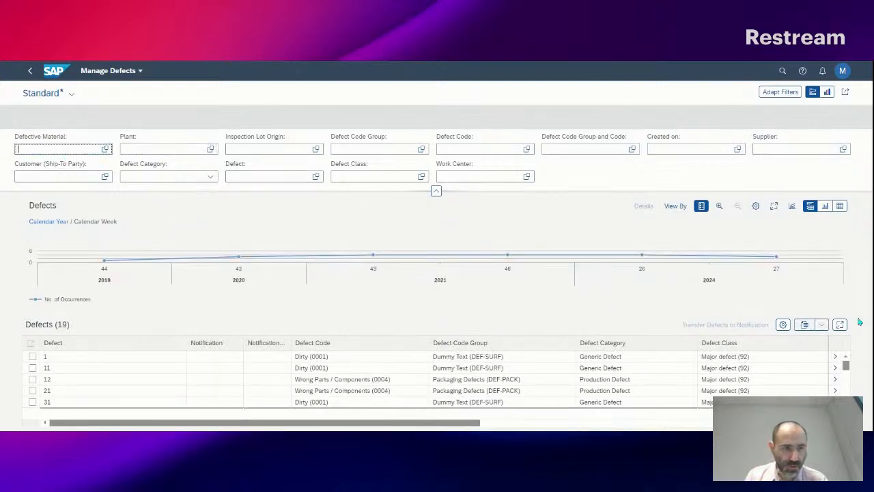
# Show the defects as a table only and select defect 65 at the end of the list.
pyautogui.click(840, 206)
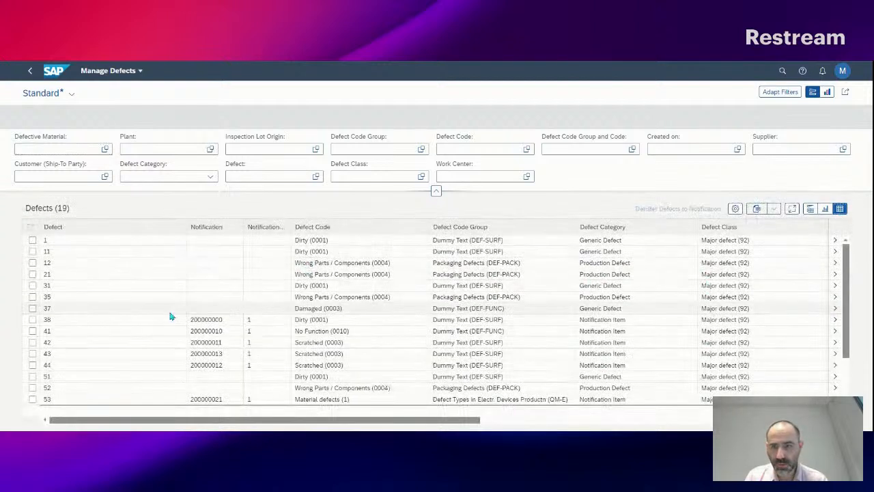
pyautogui.scroll(-2, 164, 314)
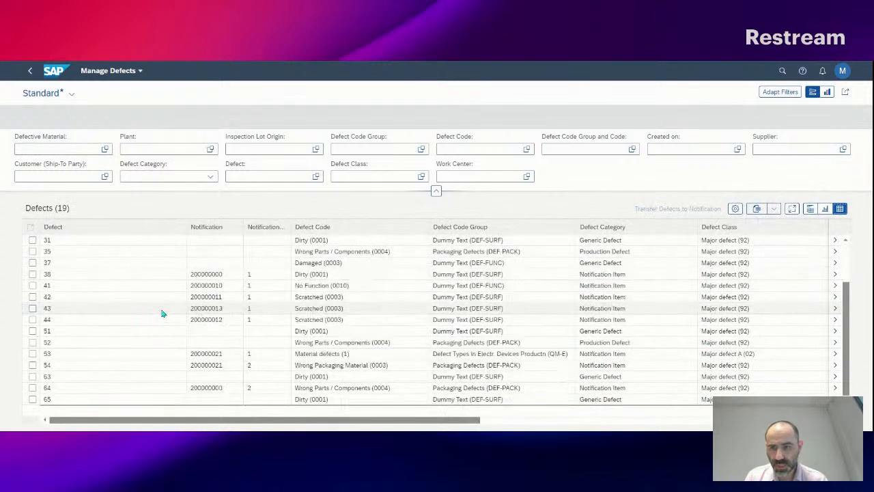
pyautogui.click(33, 400)
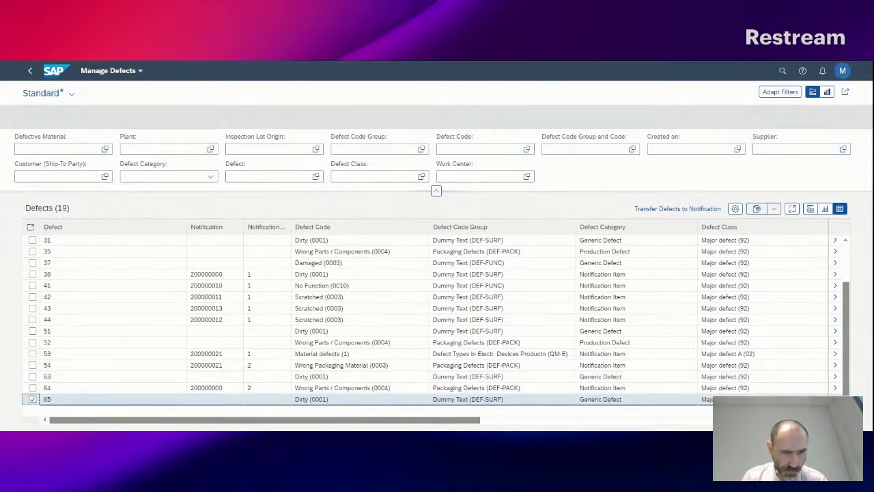
pyautogui.click(353, 307)
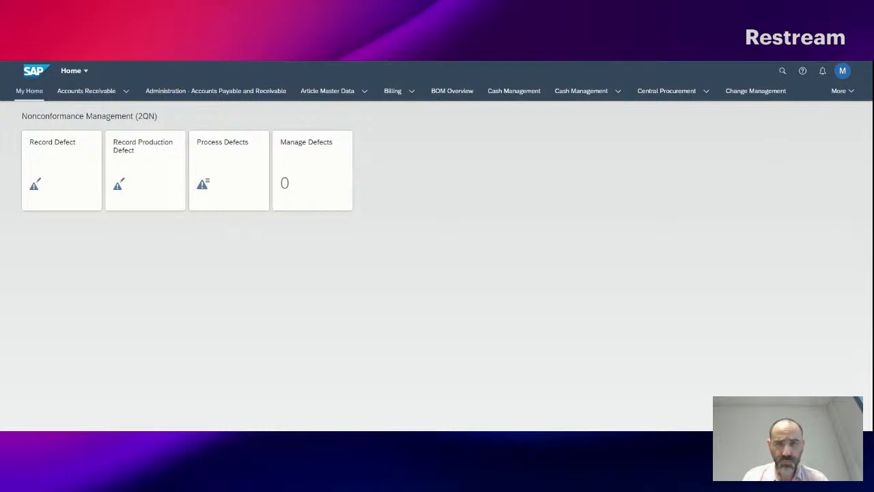
# Record a new production defect with the description "Wrong Parts/Components" and the detailed description "enter long description".
pyautogui.click(170, 202)
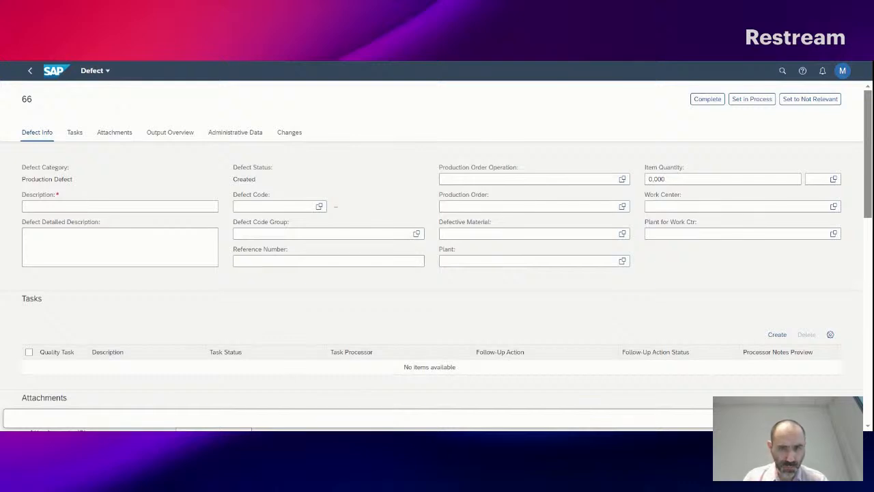
pyautogui.click(116, 209)
pyautogui.write('Wrong Parts/Components')
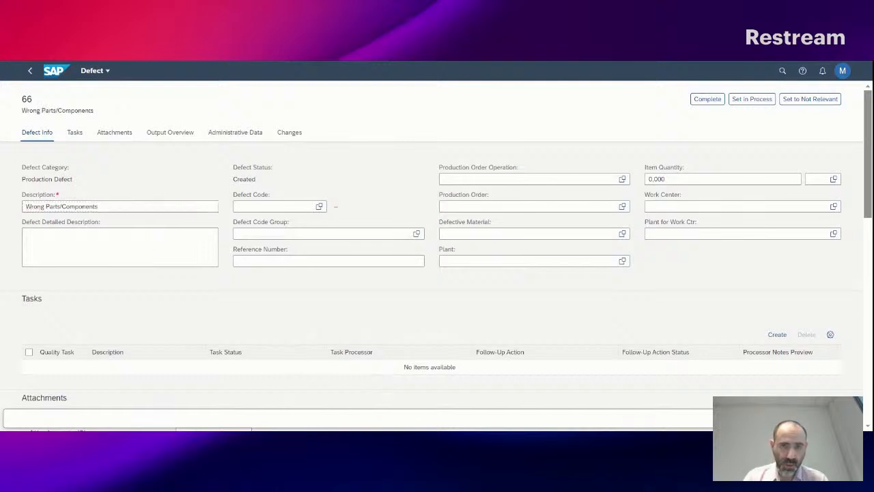
pyautogui.click(128, 255)
pyautogui.write('enter long description')
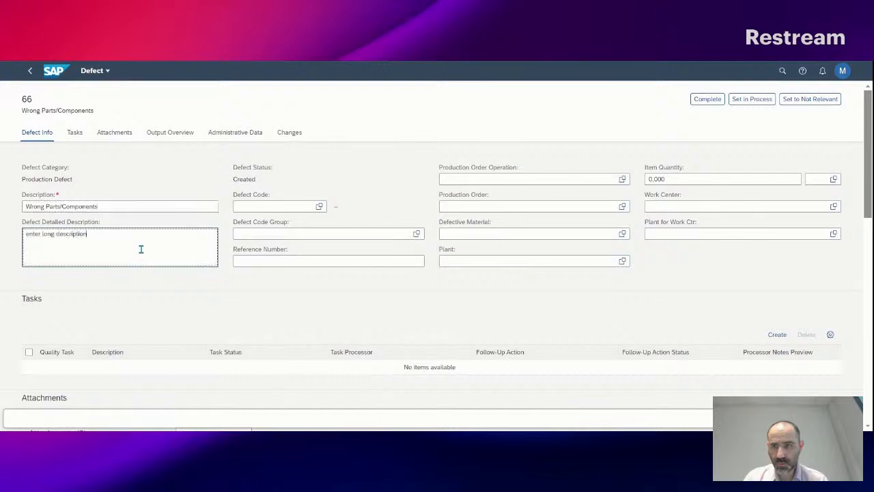
pyautogui.click(416, 424)
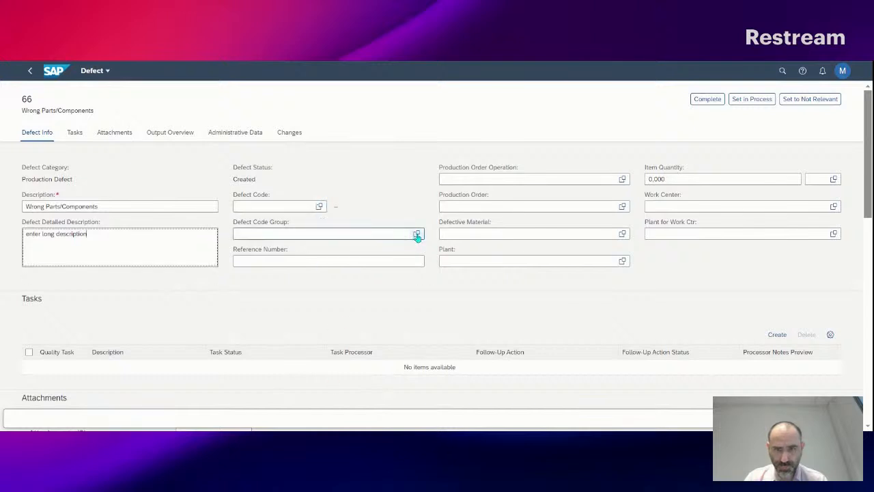
# Classify the production defect with code group DEF-PACK and defect code 0002 (Missing Parts / Components).
pyautogui.click(416, 233)
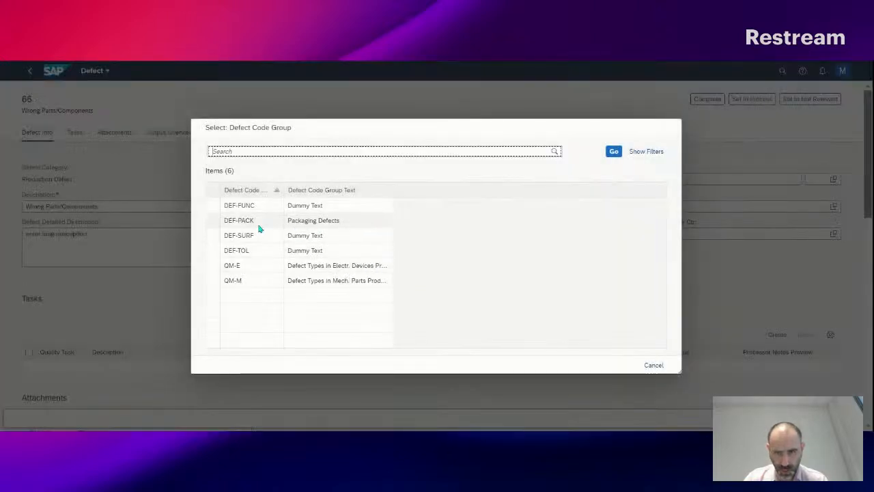
pyautogui.click(347, 220)
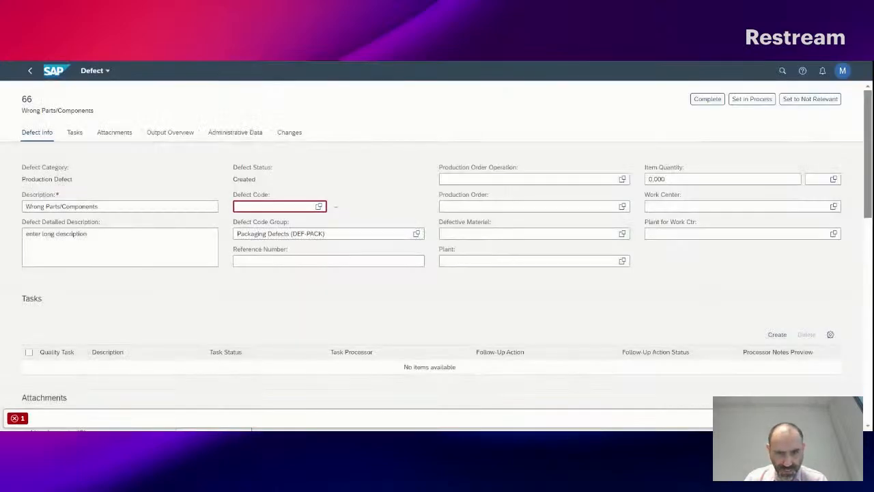
pyautogui.click(319, 206)
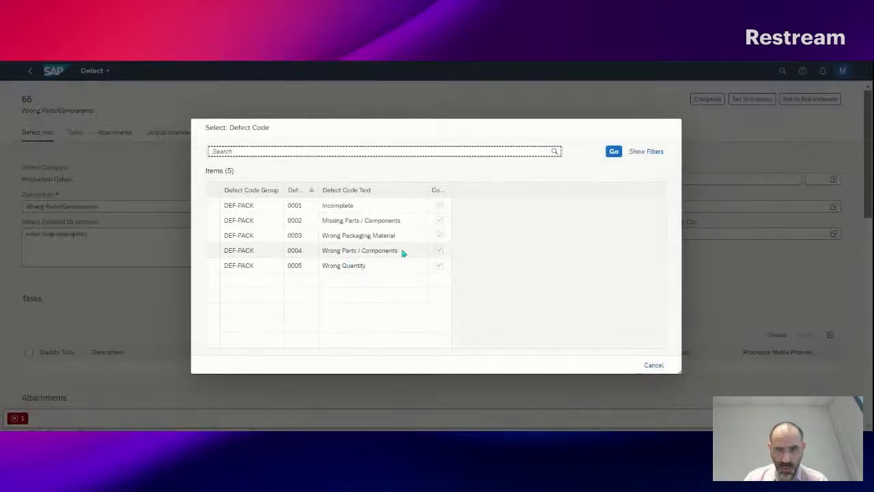
pyautogui.click(408, 224)
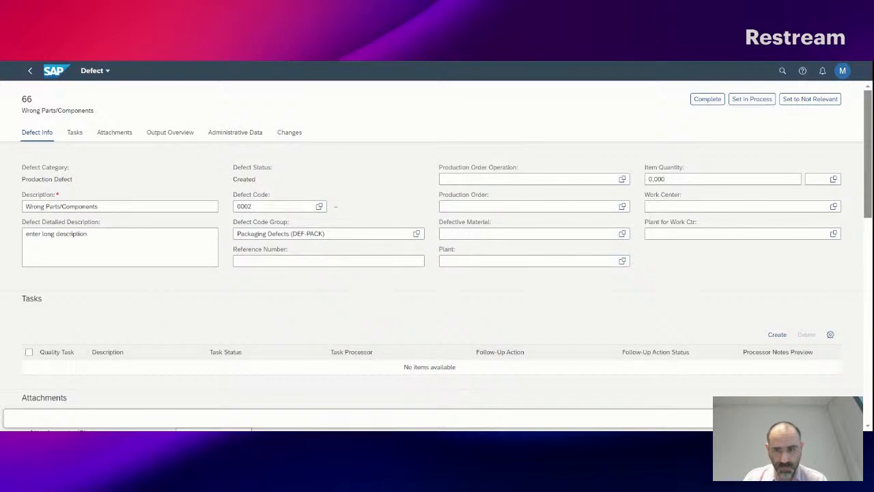
# Enter F29299 as the production defect's reference number.
pyautogui.click(306, 258)
pyautogui.write('F2929')
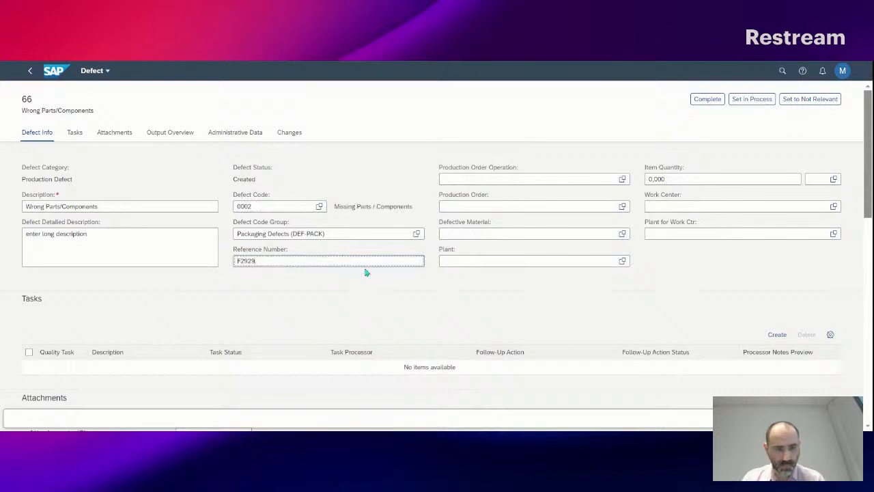
pyautogui.write('9')
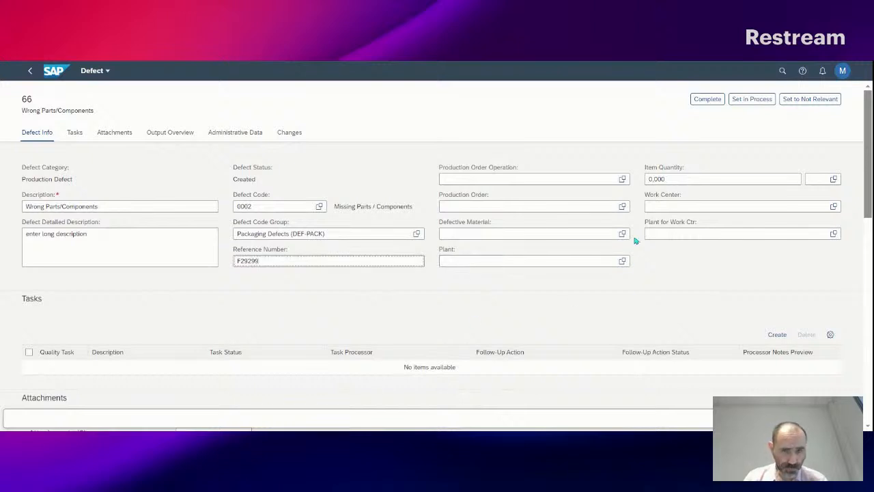
# Assign the production order for material SG224 and its operation Mechanical Processing (0010) to the production defect.
pyautogui.click(609, 204)
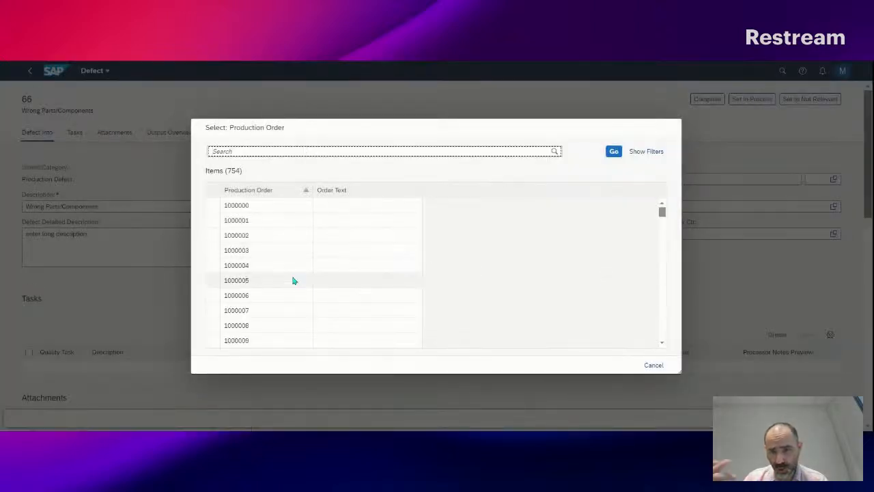
pyautogui.scroll(-5, 293, 280)
pyautogui.moveTo(662, 217); pyautogui.dragTo(663, 353)
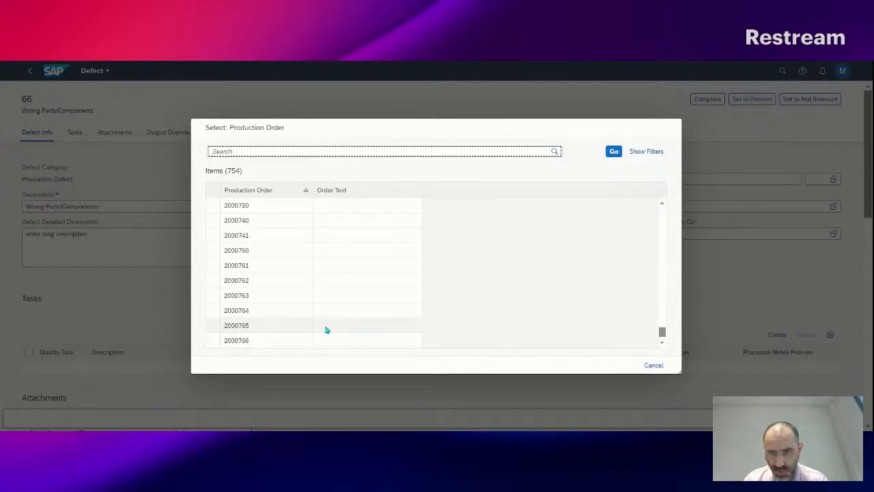
pyautogui.click(253, 341)
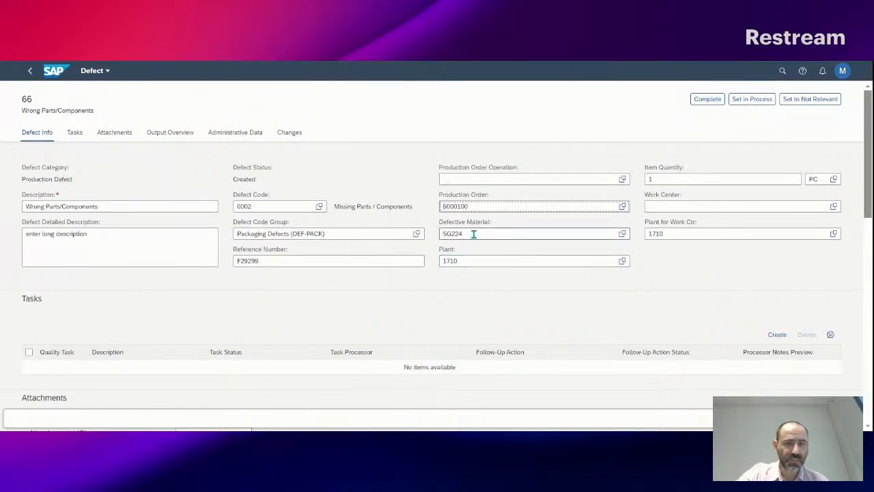
pyautogui.moveTo(472, 234); pyautogui.dragTo(434, 248)
pyautogui.click(467, 260)
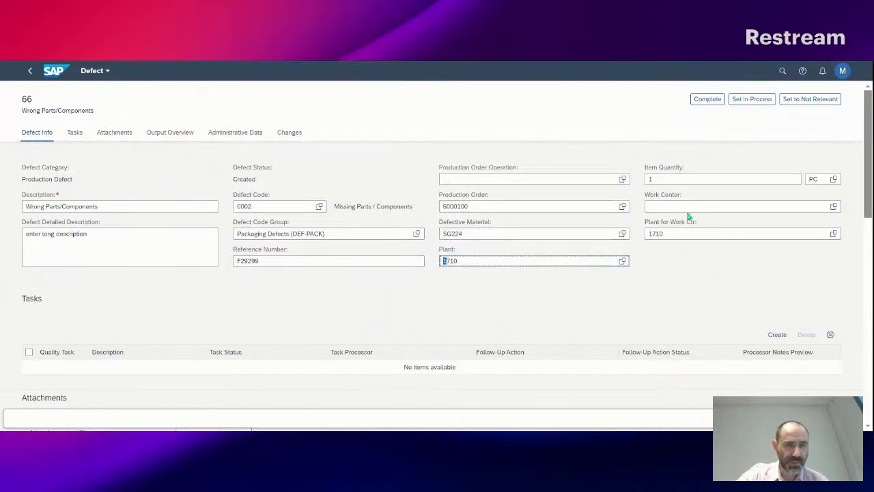
pyautogui.click(622, 179)
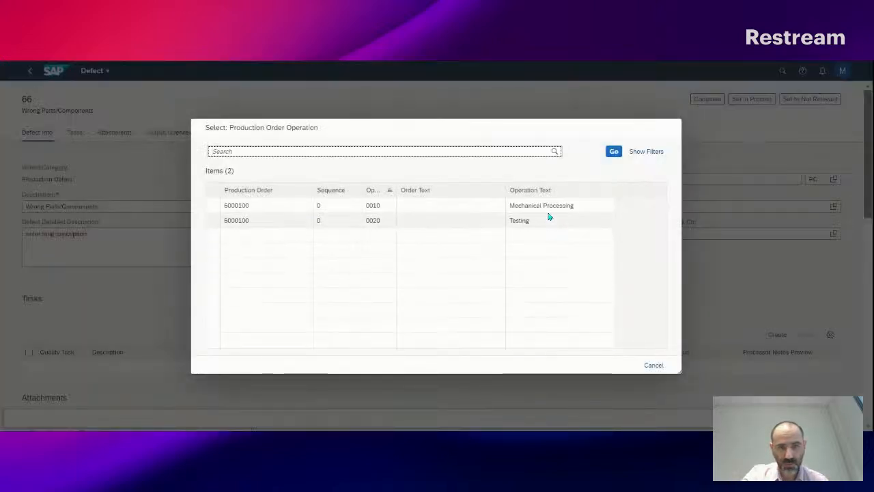
pyautogui.click(550, 205)
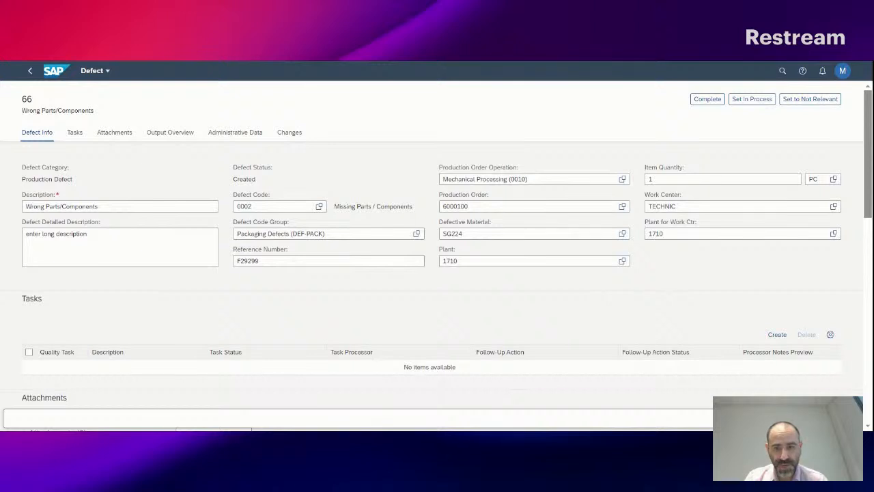
# Attach the image 1691910855214.jpg to the production defect as document type Simplified QM and save the defect.
pyautogui.click(112, 133)
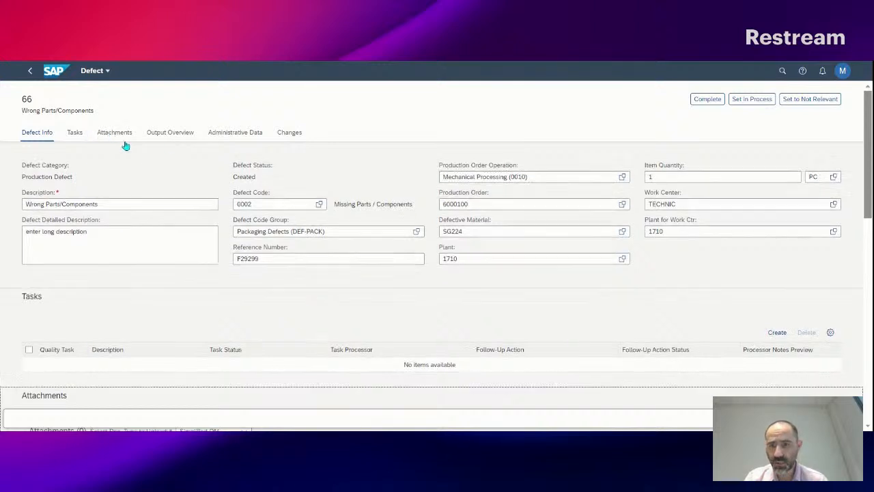
pyautogui.click(751, 190)
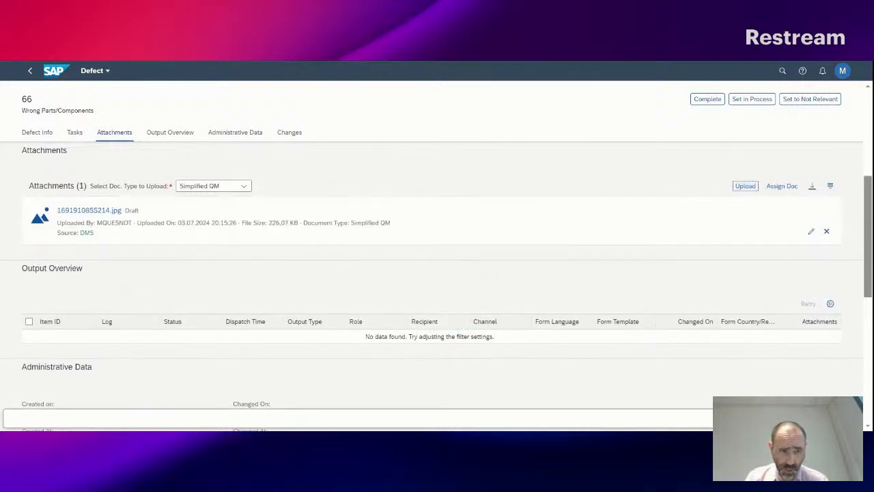
pyautogui.click(792, 418)
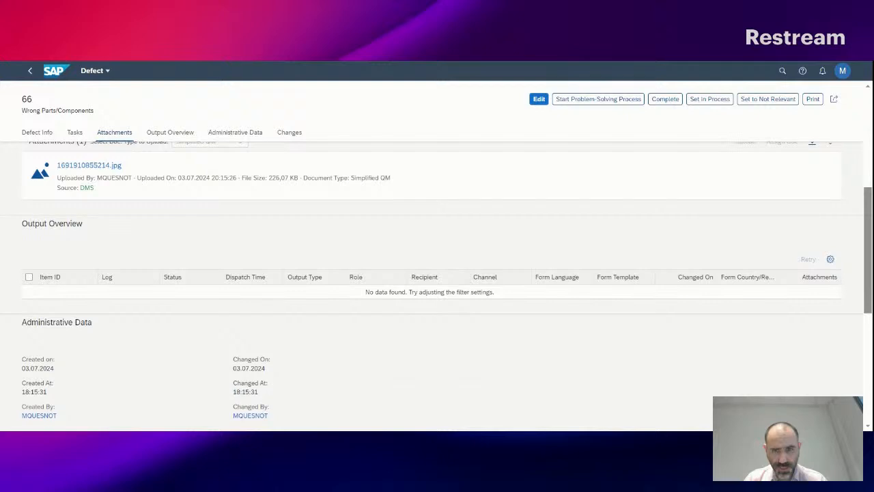
# Open Process Defects from the home page, clear the KPC Aix (KPC1) plant filter and list the defects created today.
pyautogui.click(53, 71)
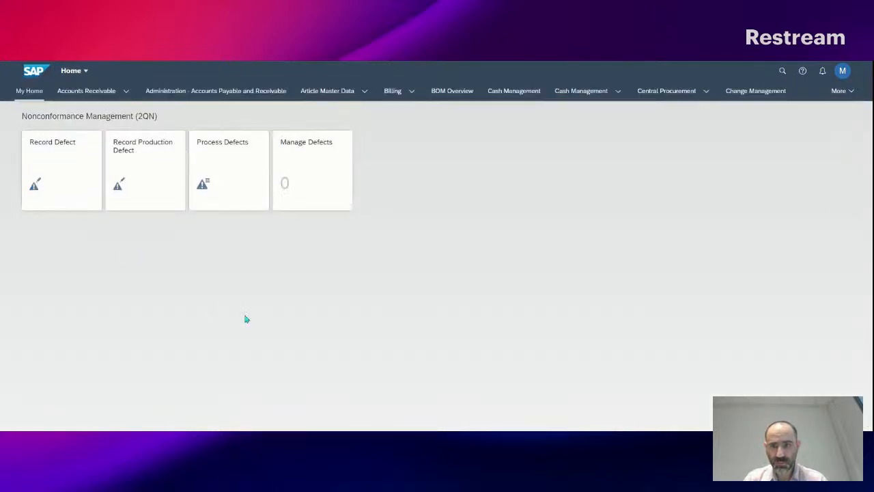
pyautogui.click(226, 199)
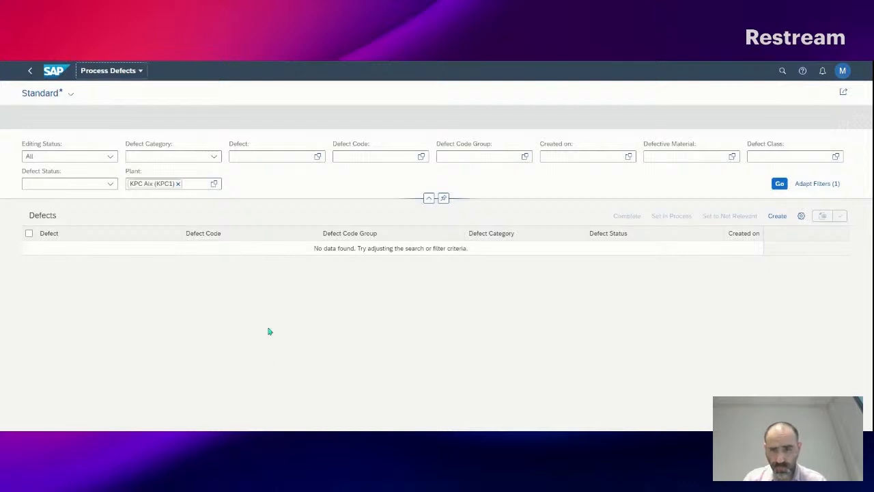
pyautogui.click(178, 184)
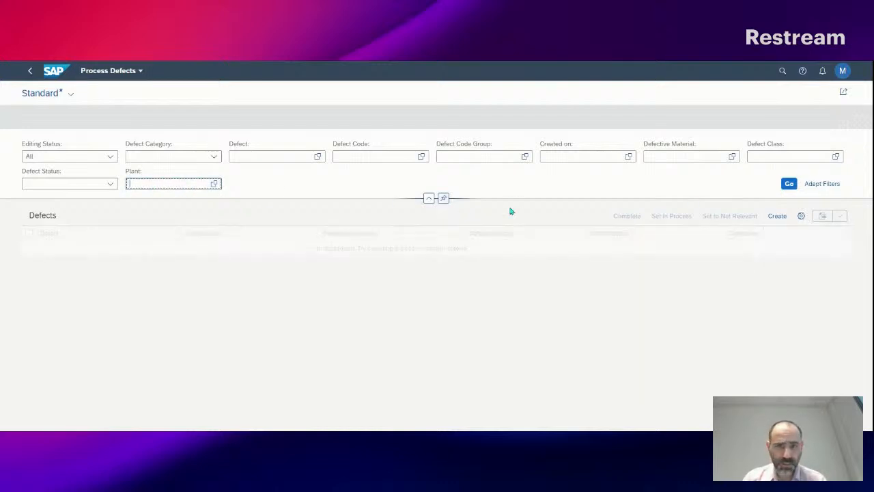
pyautogui.click(628, 156)
pyautogui.click(678, 191)
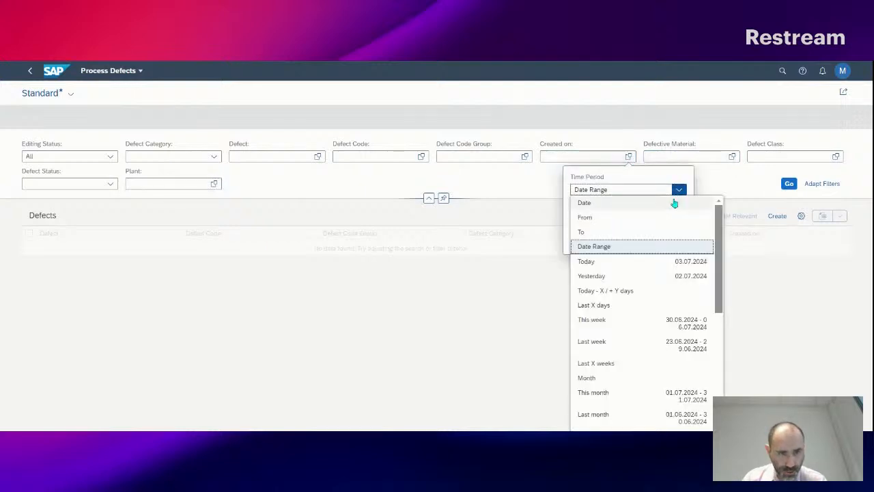
pyautogui.click(621, 263)
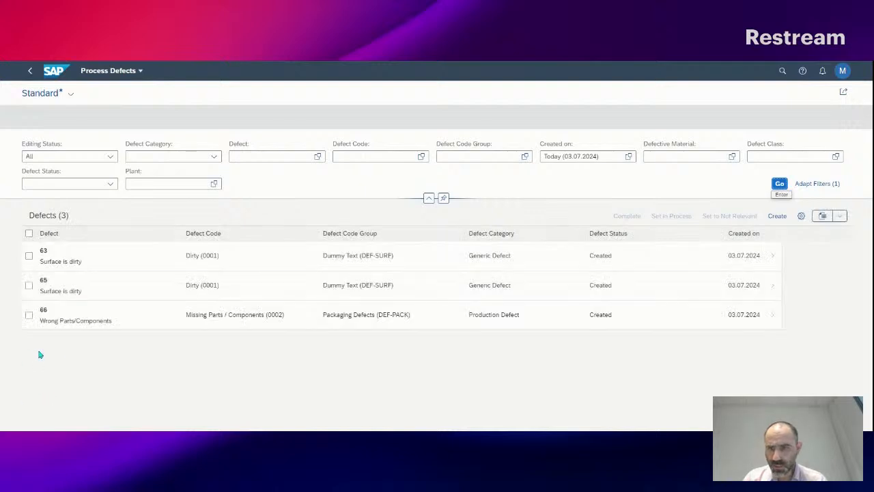
# Open defect 66 for editing, add the line "Starting defect analysis" to its detailed description and save it.
pyautogui.click(29, 315)
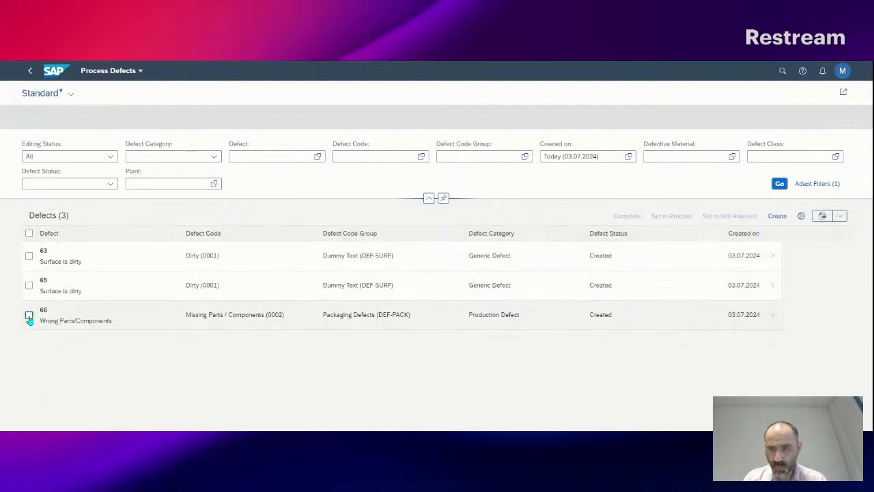
pyautogui.click(772, 322)
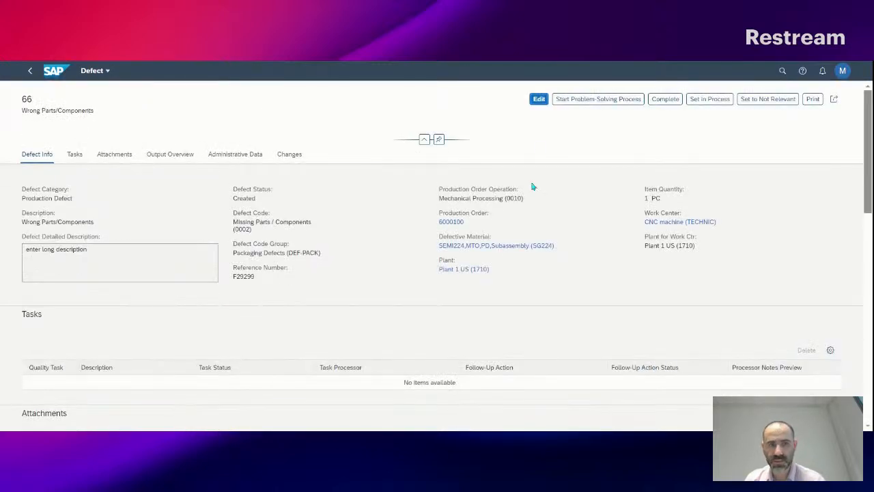
pyautogui.click(539, 99)
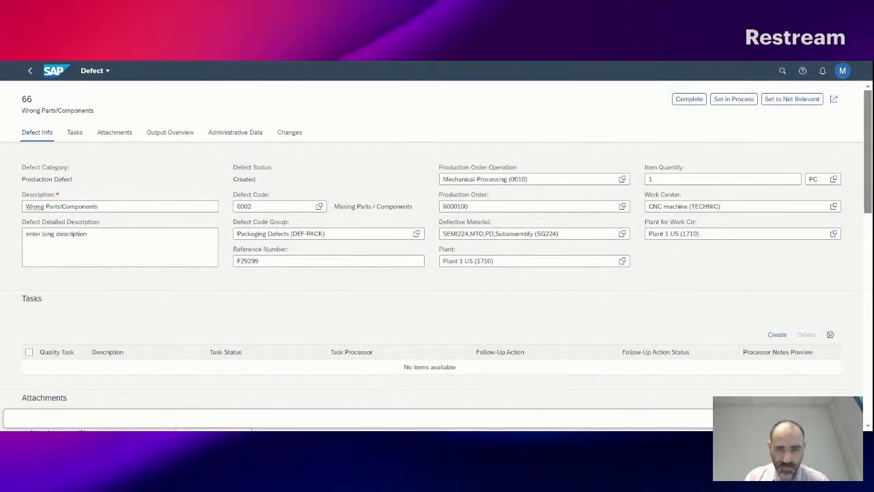
pyautogui.tripleClick(96, 240)
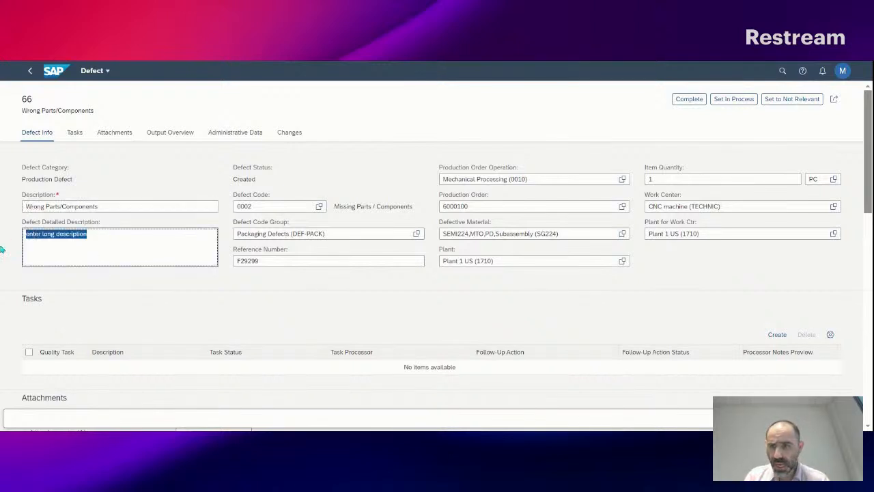
pyautogui.click(114, 239)
pyautogui.press('Return')
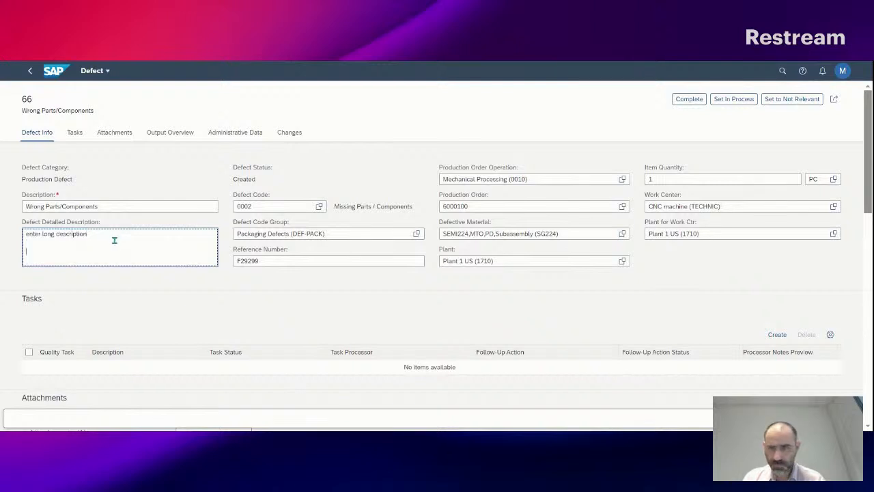
pyautogui.write('Star')
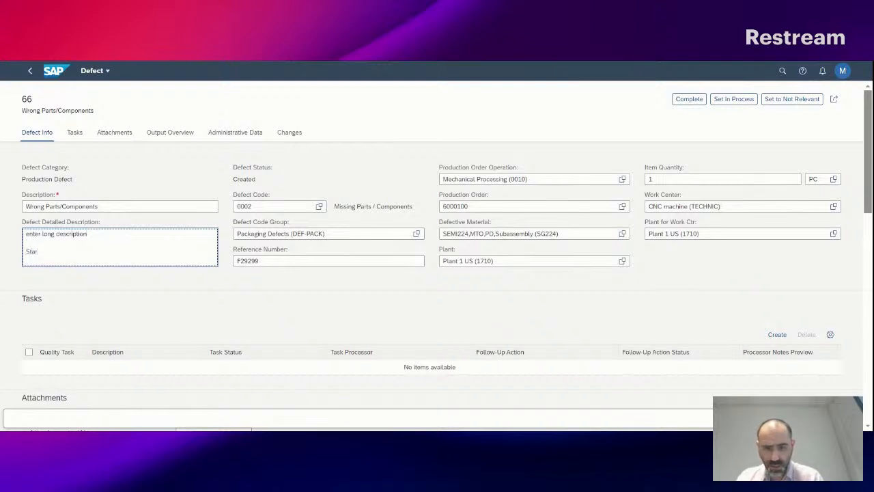
pyautogui.write('ting defect analysis')
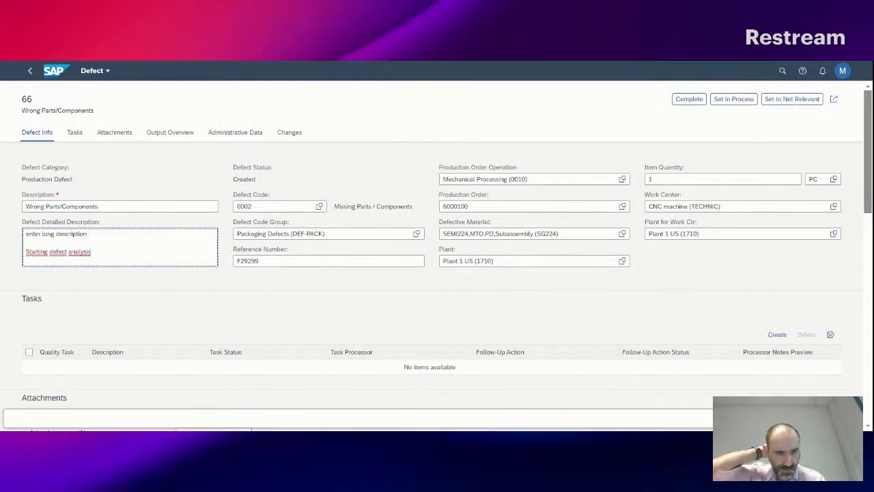
pyautogui.click(811, 418)
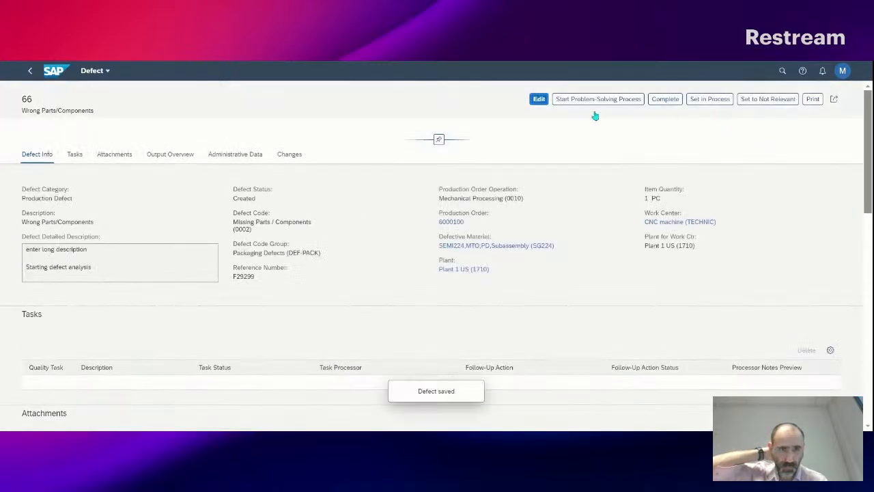
# Create a quality task for defect 66 with the description "Corrective Action", keeping the defect's draft.
pyautogui.click(544, 101)
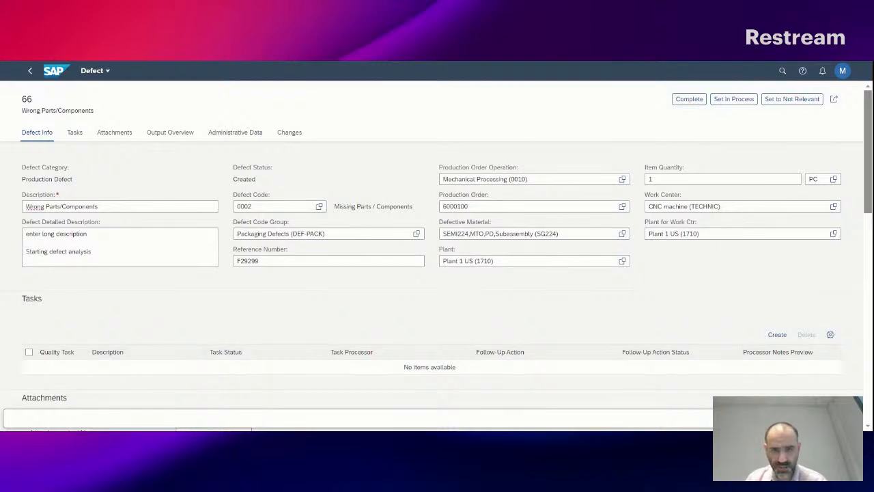
pyautogui.click(77, 136)
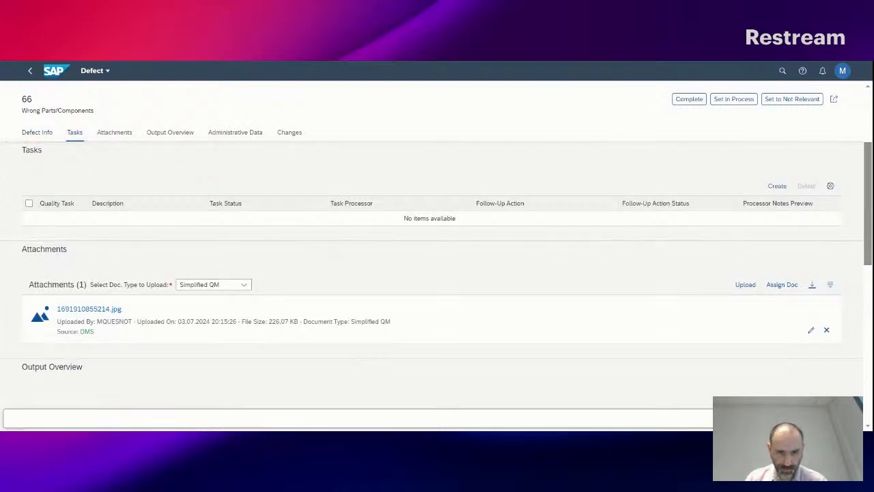
pyautogui.click(778, 188)
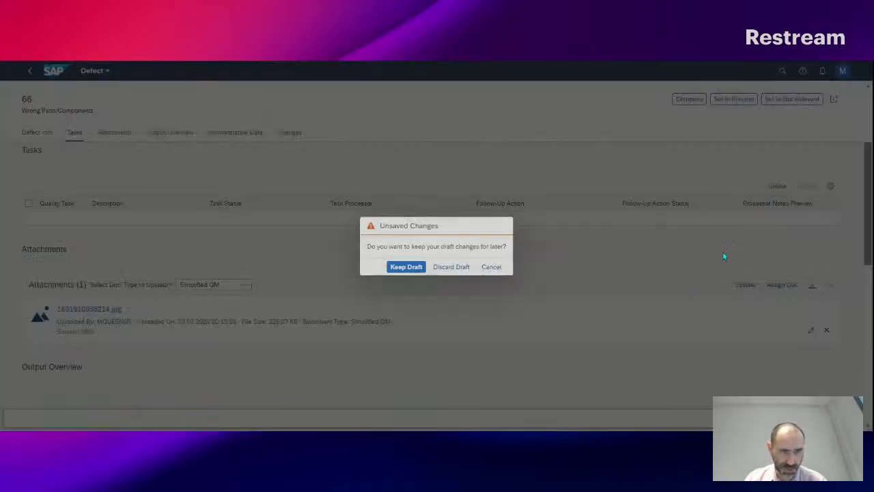
pyautogui.click(413, 268)
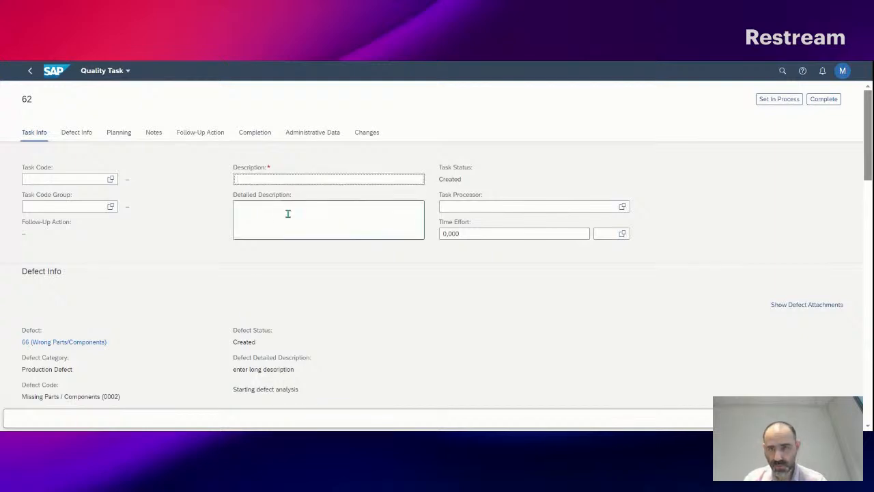
pyautogui.write('Corrective Action')
pyautogui.click(813, 418)
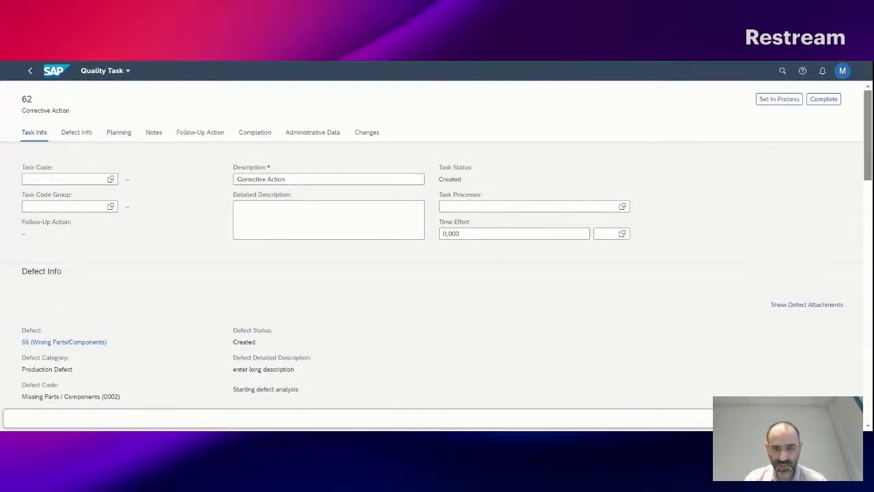
# Assign user ID S4H_PP as processor of the corrective action task, save the task and return to the defect.
pyautogui.click(619, 205)
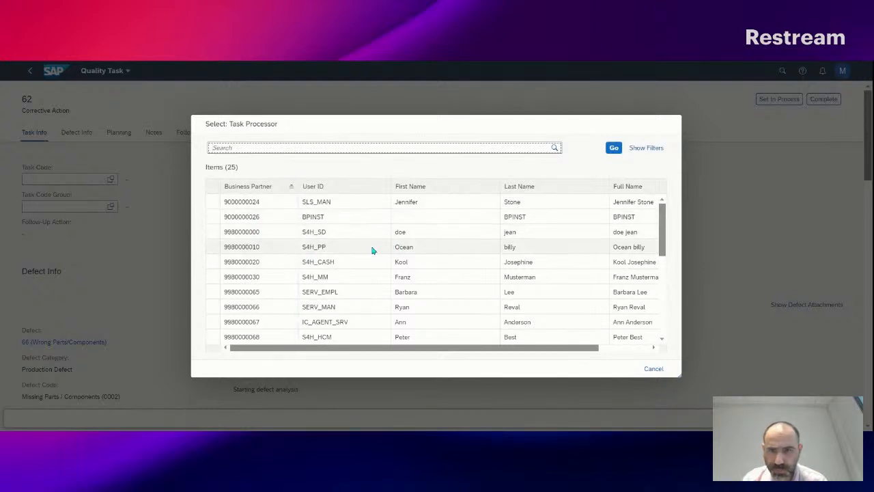
pyautogui.click(255, 247)
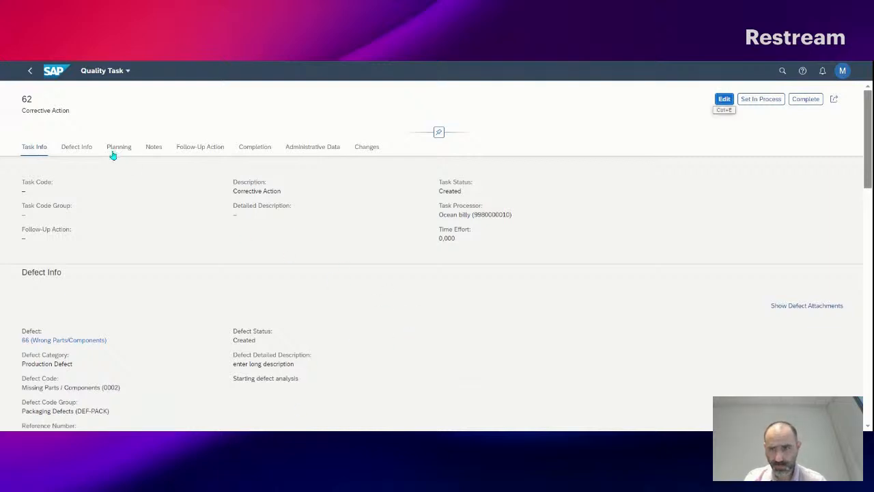
pyautogui.click(30, 72)
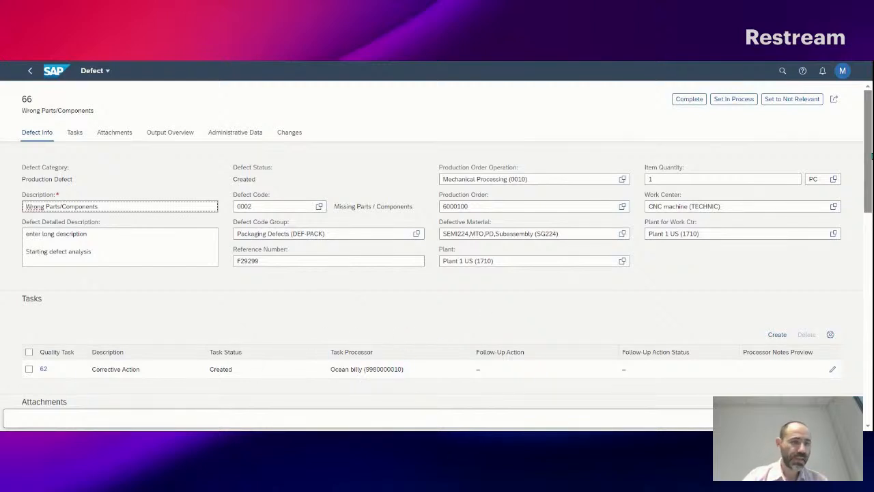
# Set defect 66 to In Process, save it and return to the defect list.
pyautogui.click(747, 102)
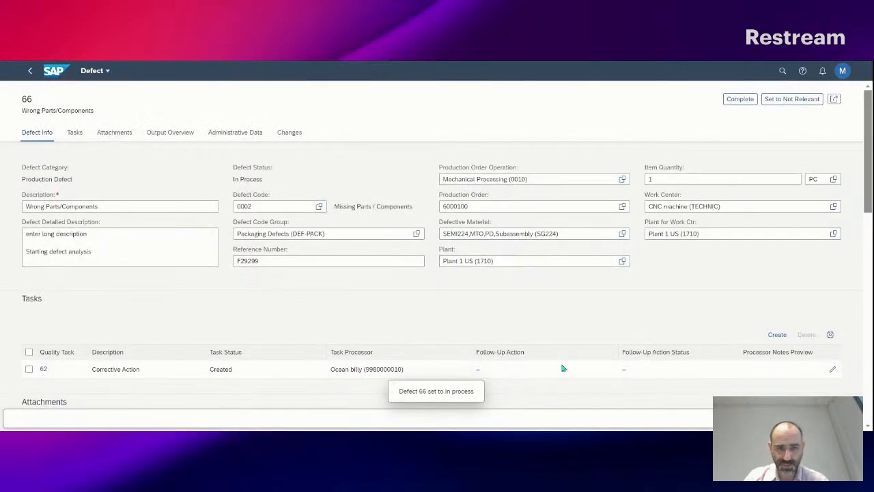
pyautogui.click(811, 418)
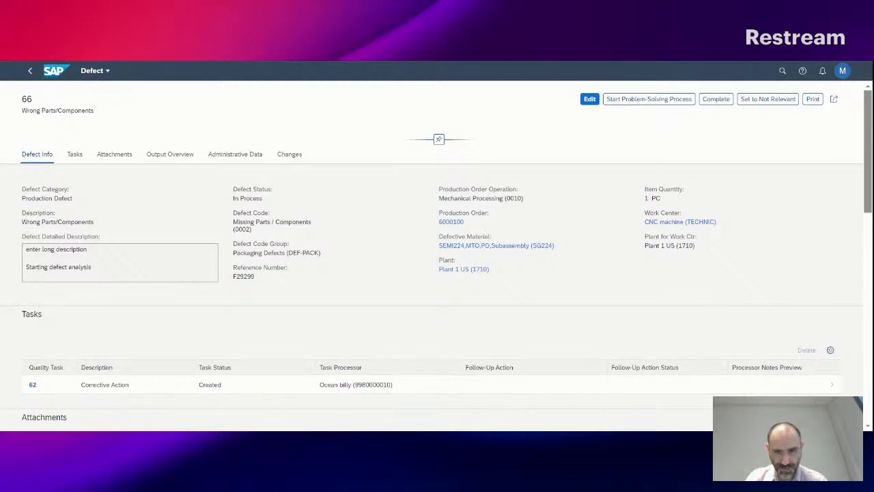
pyautogui.click(30, 71)
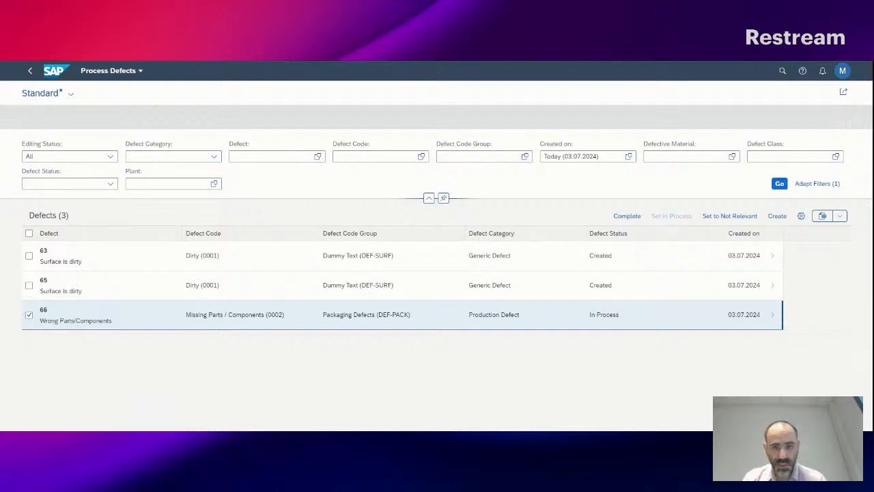
# Sign out of the current SAP session and confirm the sign-out.
pyautogui.click(843, 71)
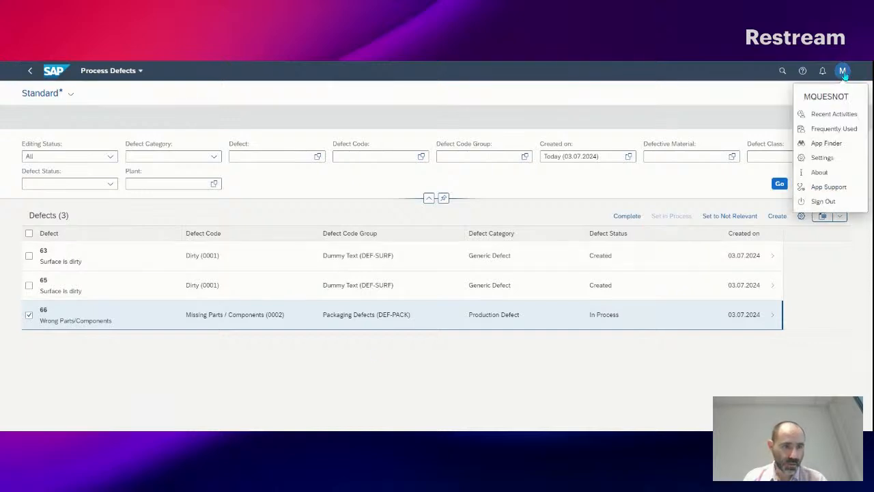
pyautogui.click(846, 203)
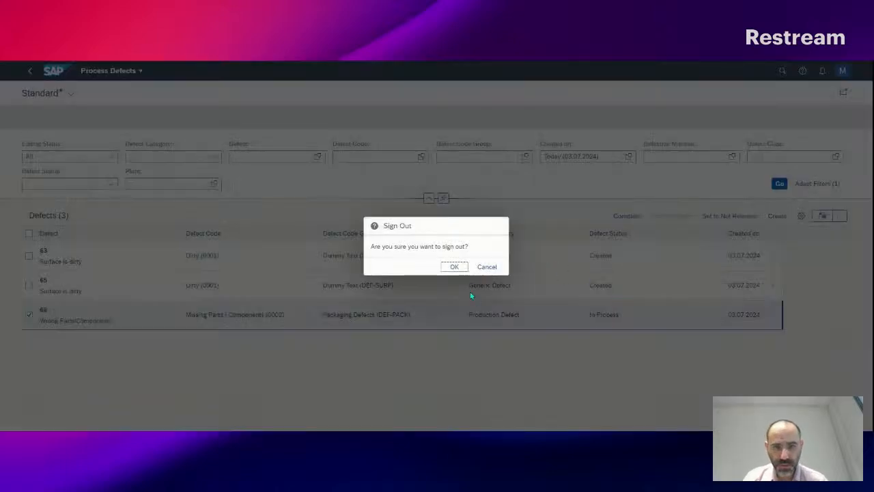
pyautogui.click(454, 267)
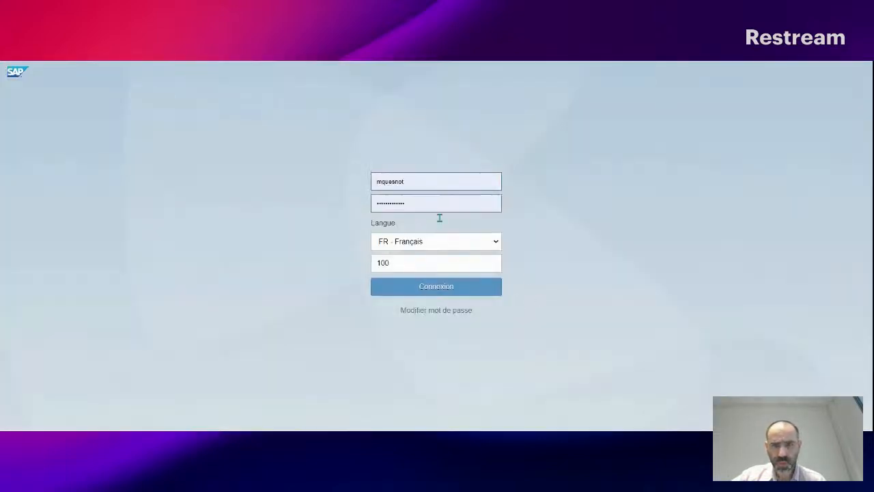
# Sign in with the saved credentials of user ID S4H_PP, choosing the logon language for client 100.
pyautogui.click(431, 182)
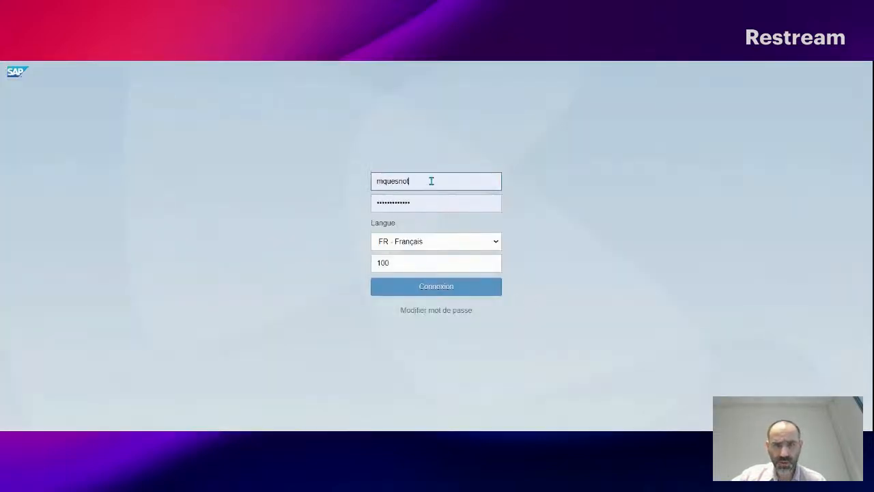
pyautogui.click(424, 233)
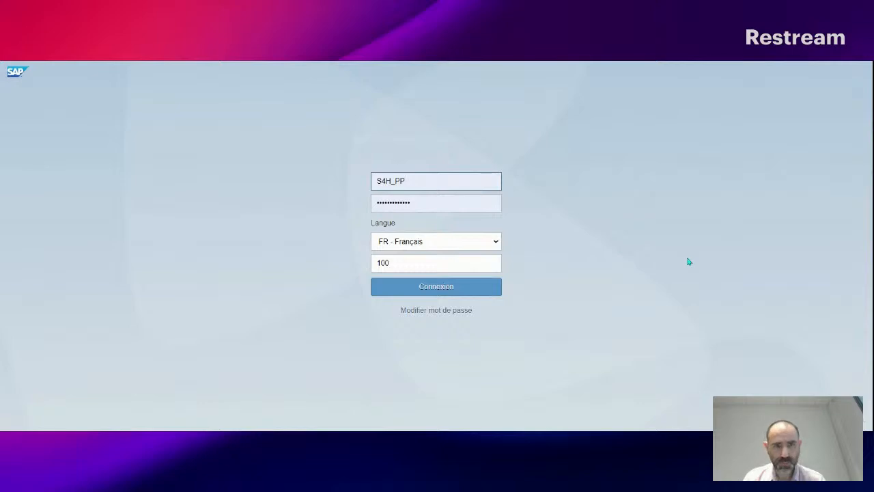
pyautogui.click(482, 244)
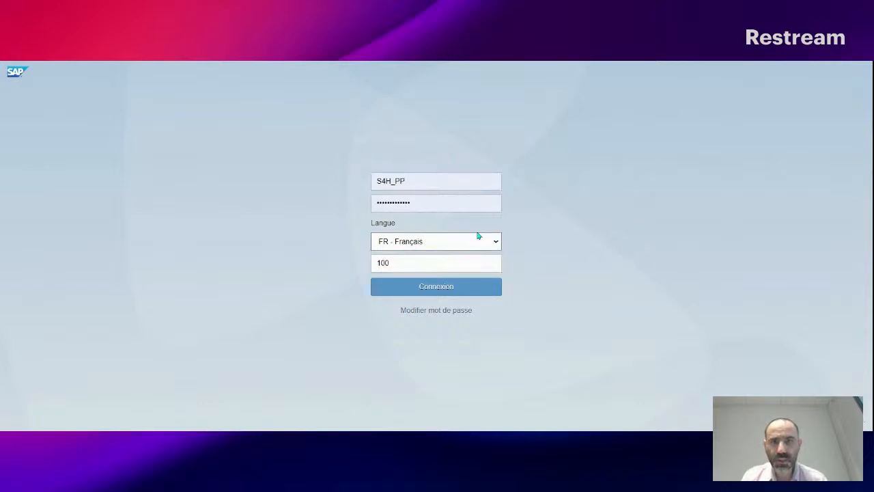
pyautogui.click(478, 235)
pyautogui.click(486, 291)
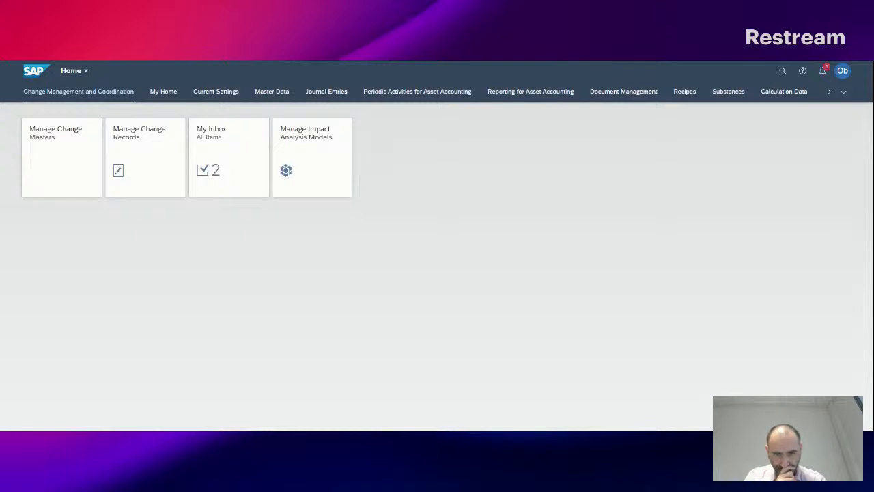
# Open the notification about assigned quality task 62 and open the task's details from the inbox.
pyautogui.click(823, 71)
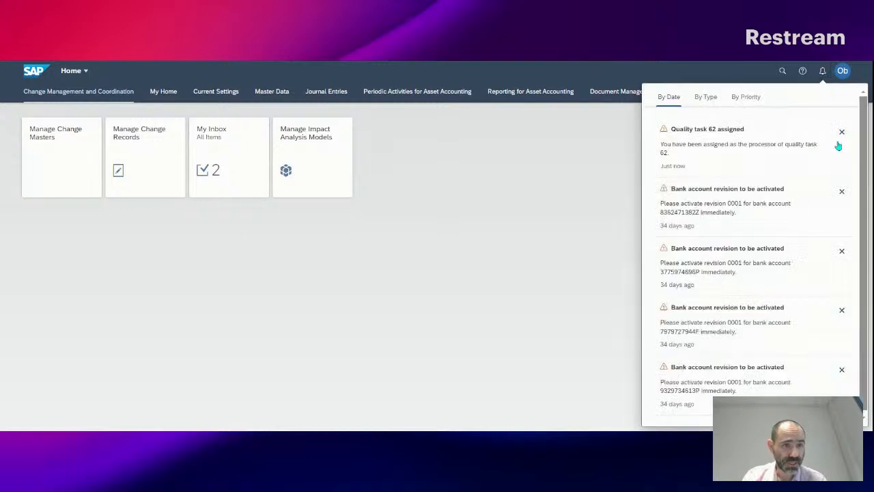
pyautogui.click(701, 157)
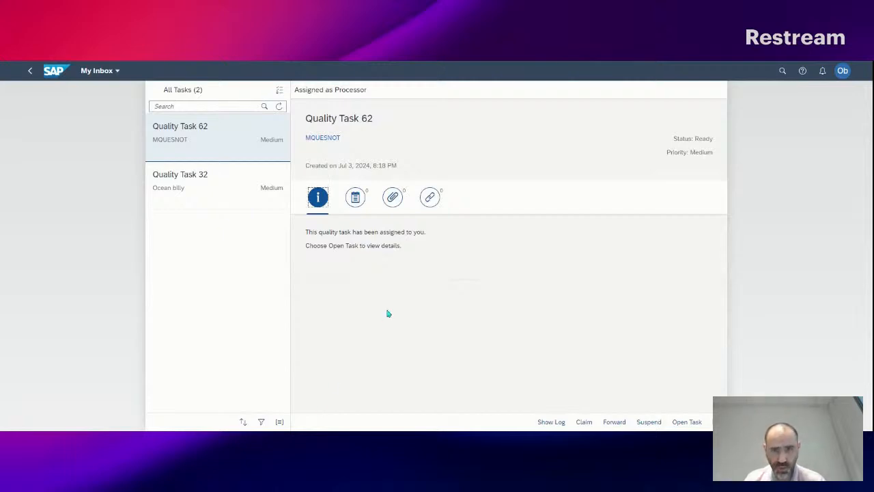
pyautogui.click(216, 150)
pyautogui.click(690, 422)
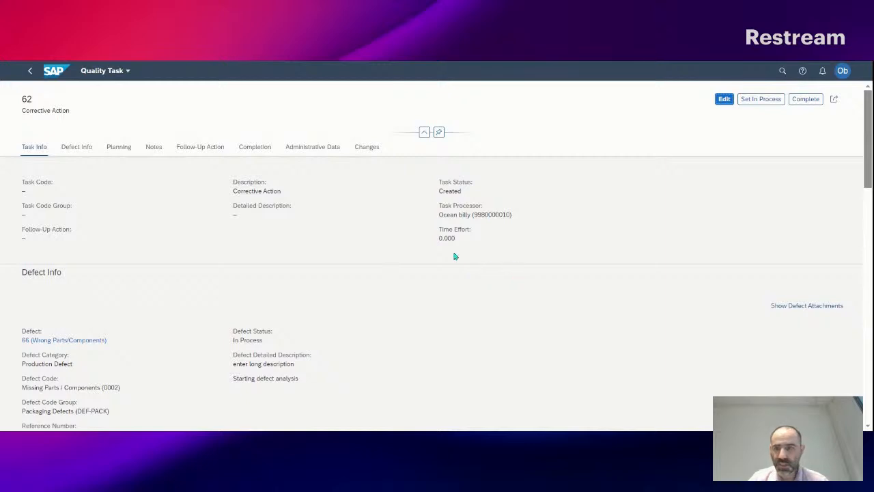
# Open quality task 62 for editing and enter "Root cause" as the first line of its processor notes.
pyautogui.click(724, 103)
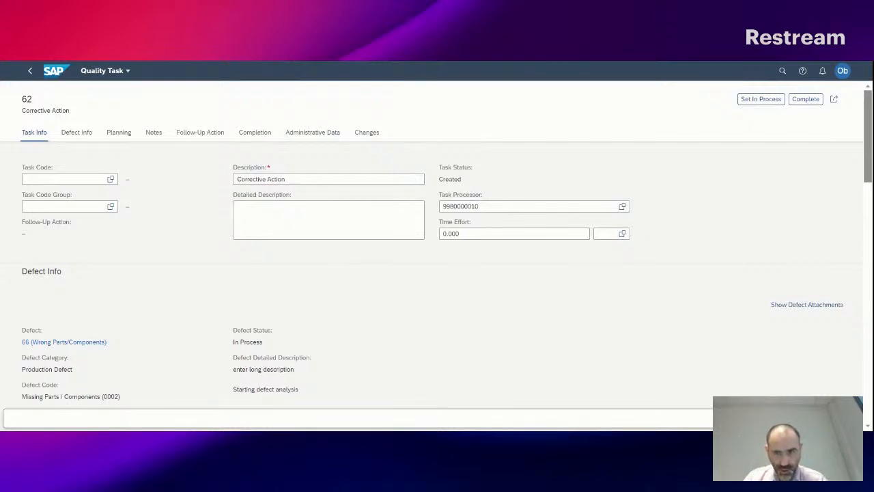
pyautogui.click(299, 214)
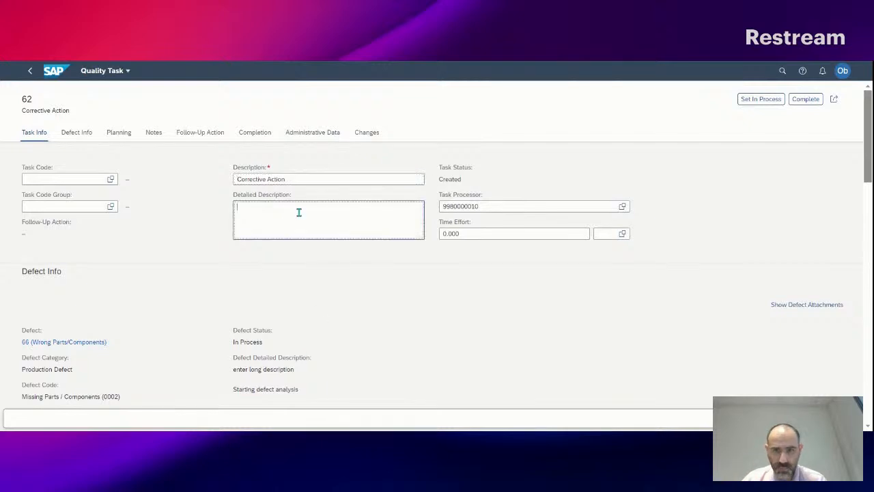
pyautogui.click(152, 134)
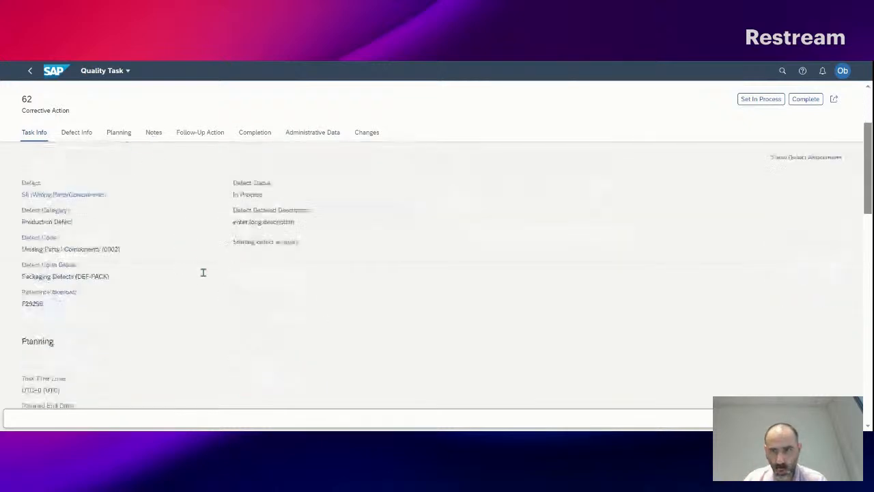
pyautogui.click(72, 211)
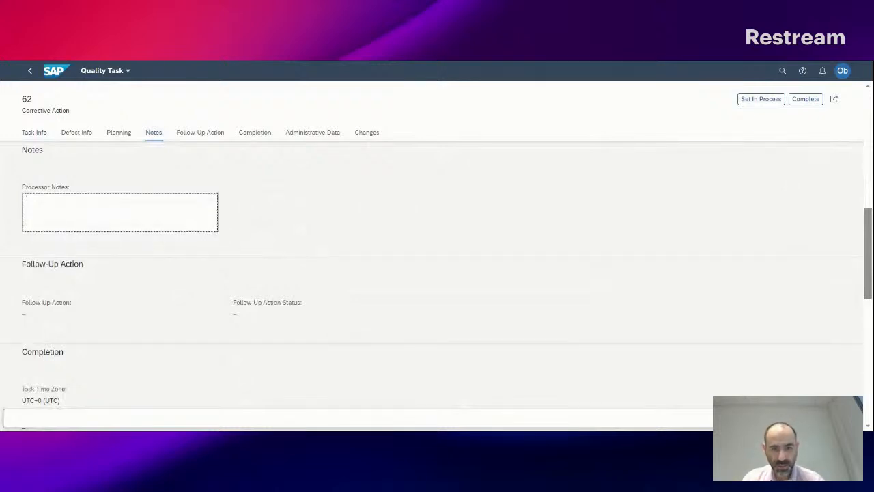
pyautogui.write('in')
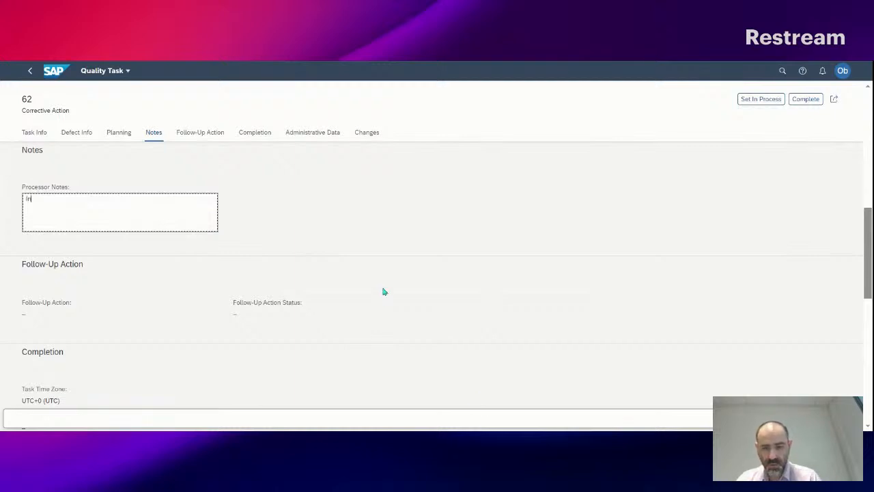
pyautogui.press('BackSpace')
pyautogui.press('BackSpace')
pyautogui.write('Roo')
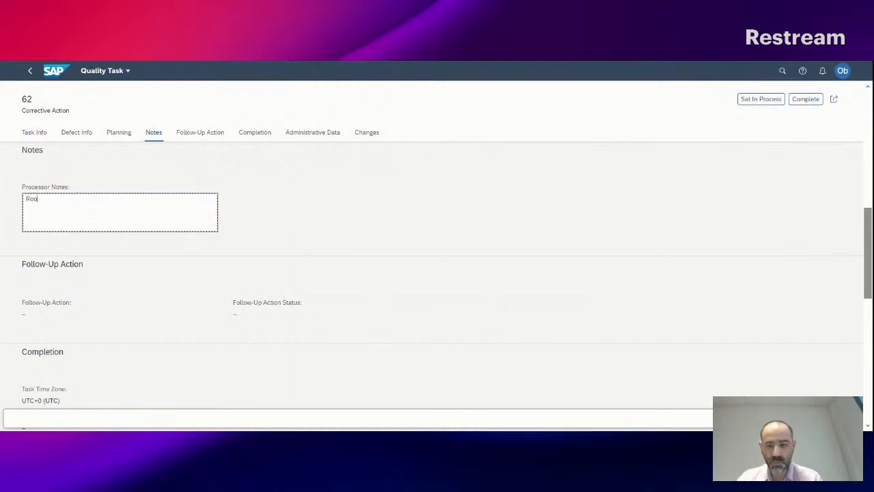
pyautogui.write('t cause')
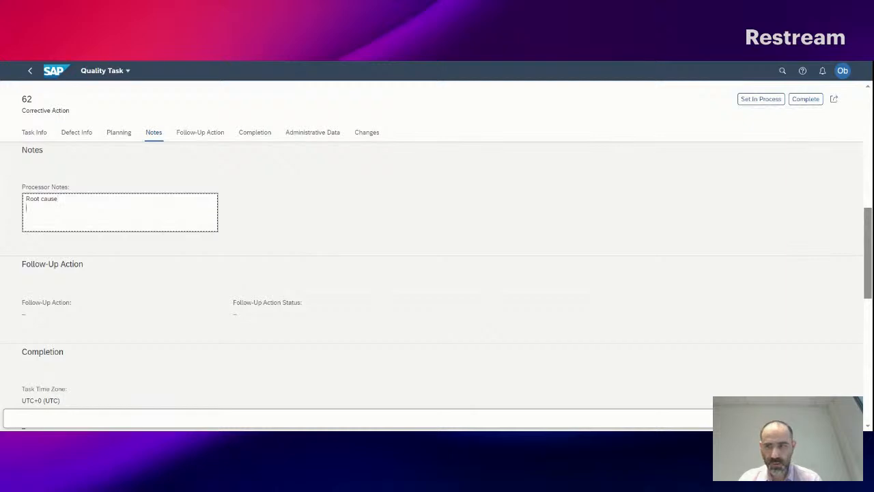
# Add the second line "Defect analysis : blah blah blah" to the processor notes and save the quality task.
pyautogui.press('Return')
pyautogui.write('Defect ')
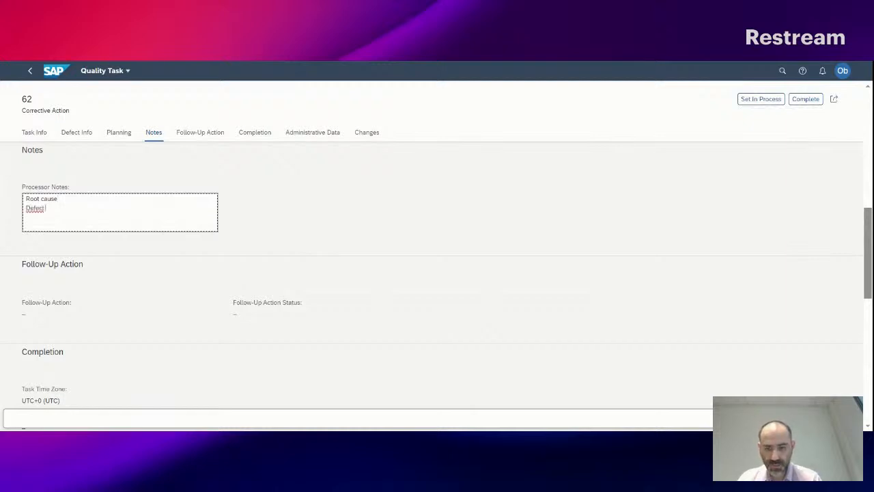
pyautogui.write('analysis')
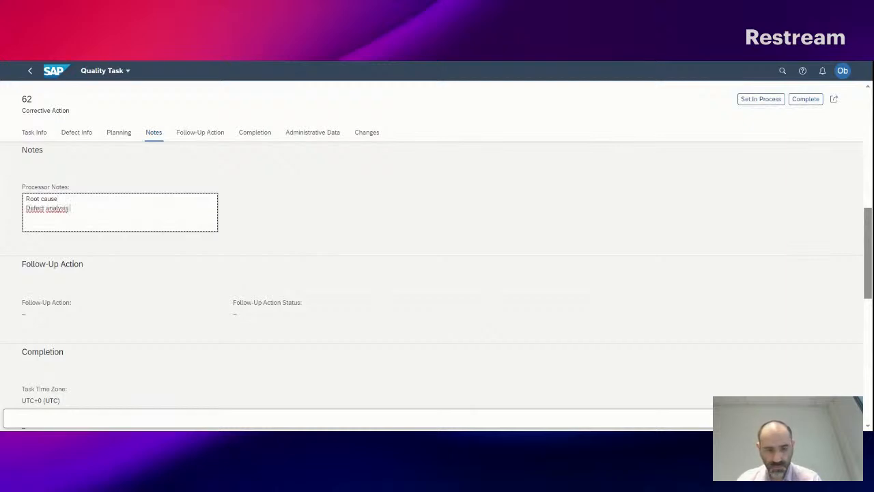
pyautogui.write(' : blah ')
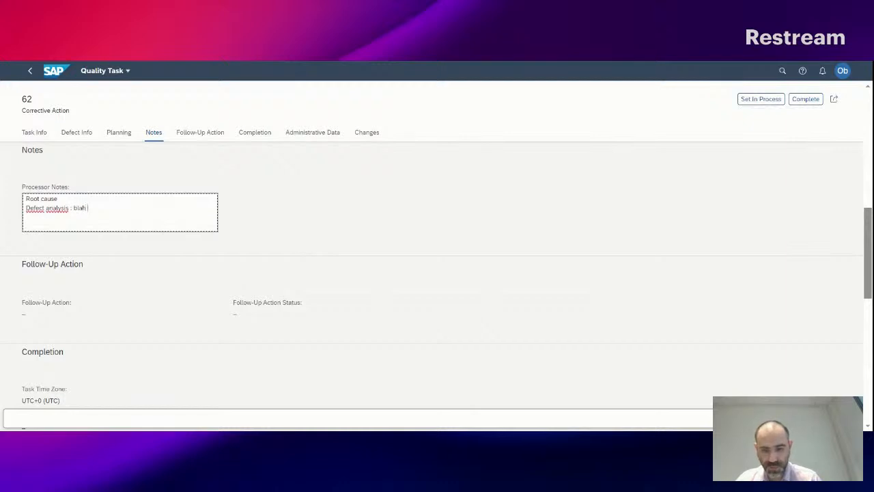
pyautogui.write('blah blah')
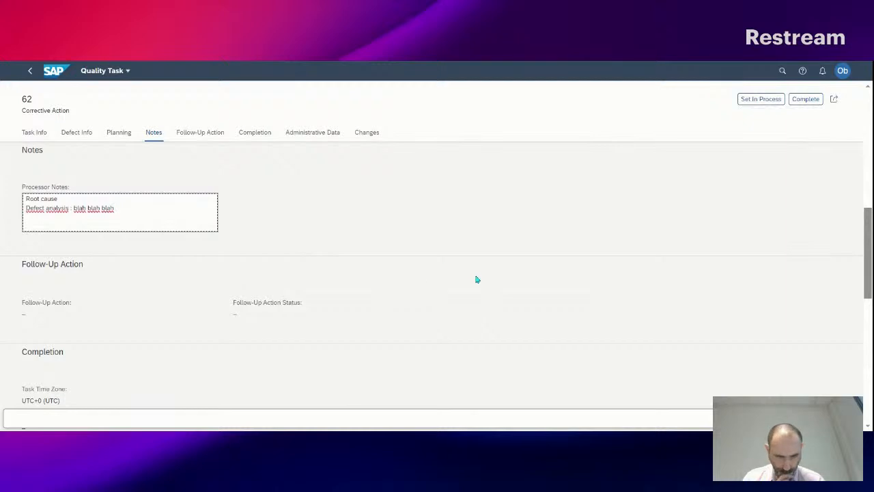
pyautogui.click(447, 390)
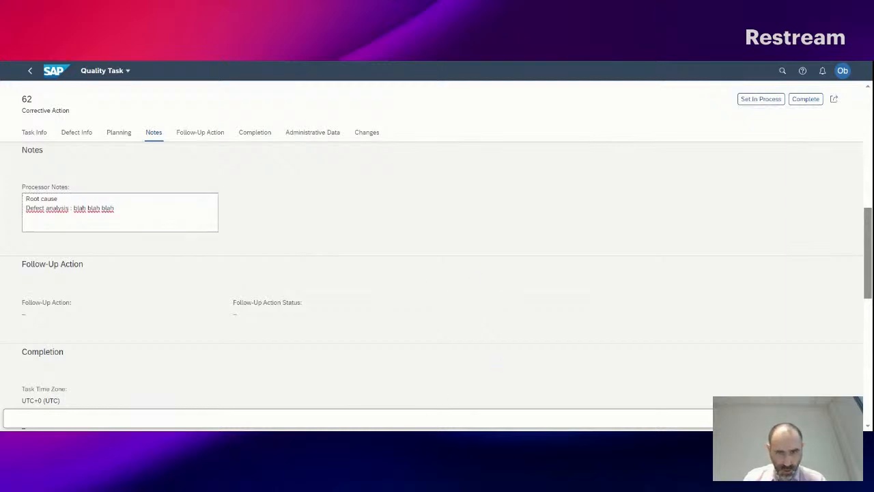
pyautogui.click(116, 209)
pyautogui.hotkey('ctrl', 's')
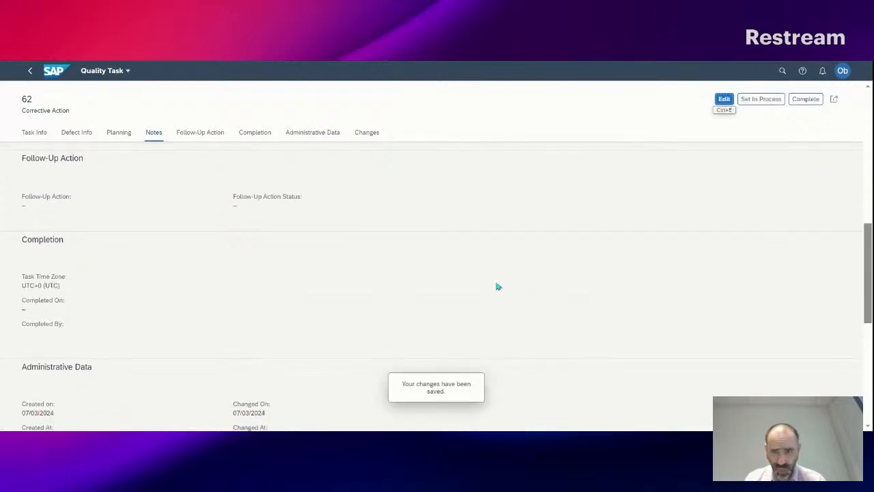
# Review the change documents of quality task 62 and return to the home page.
pyautogui.click(378, 143)
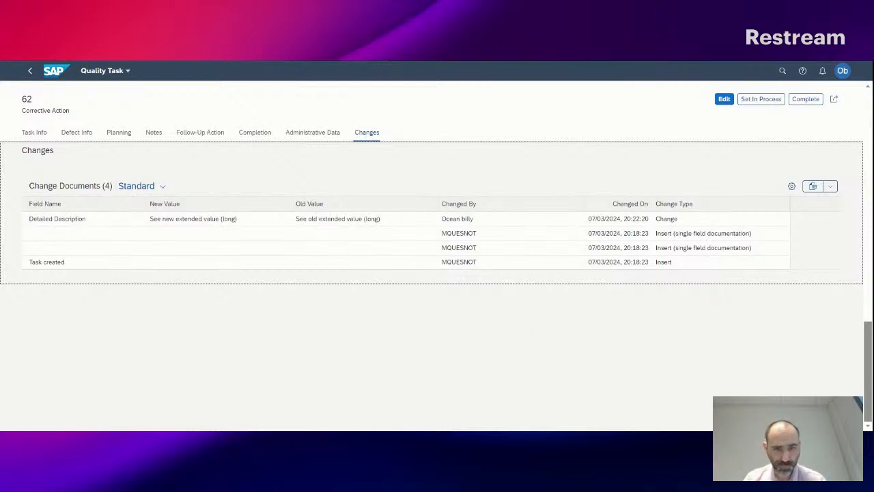
pyautogui.click(425, 435)
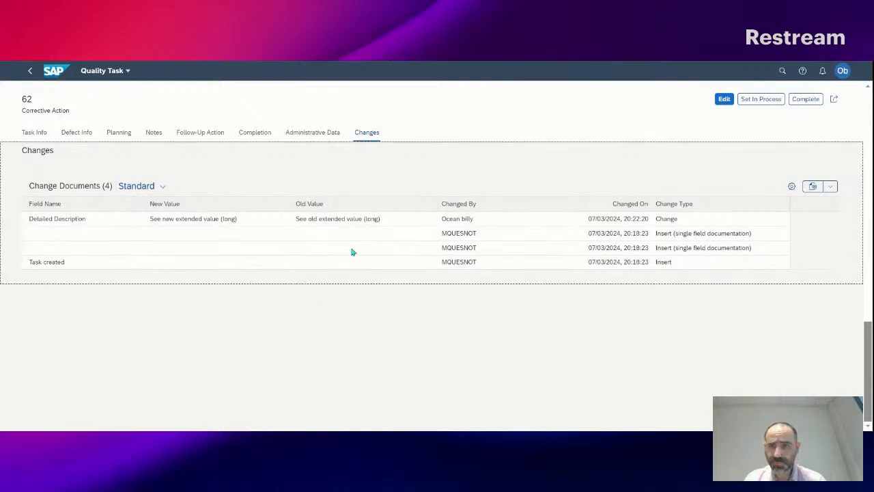
pyautogui.click(56, 73)
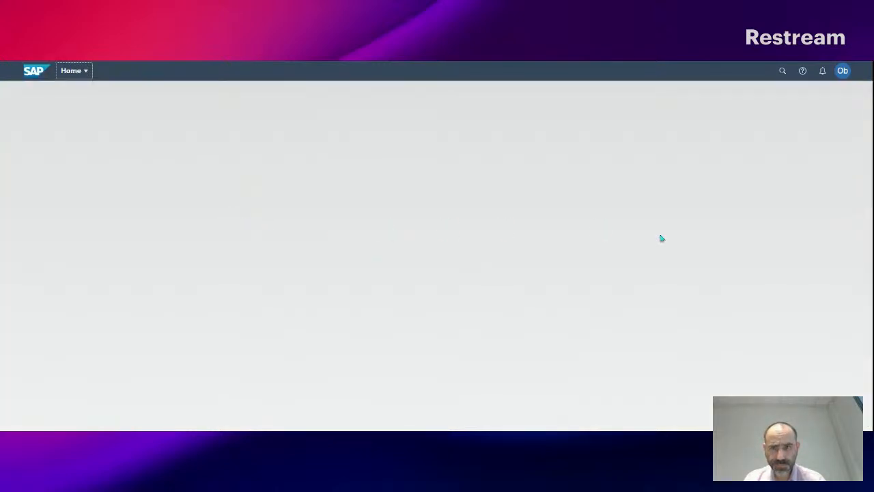
# Search the apps for "Process Defects" and open that app.
pyautogui.click(783, 71)
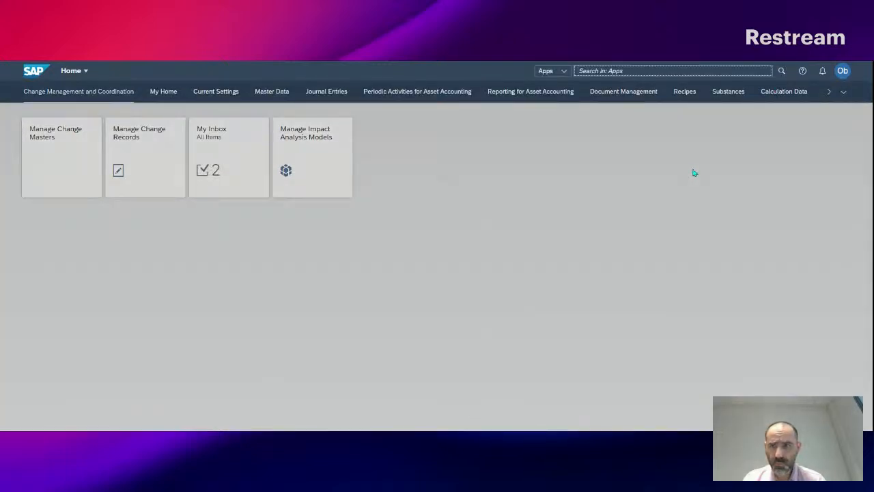
pyautogui.write('Process Defects')
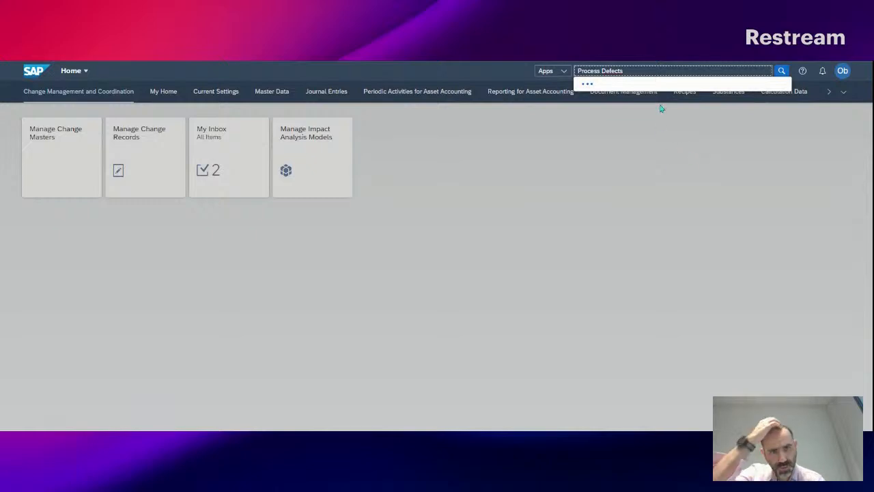
pyautogui.click(630, 88)
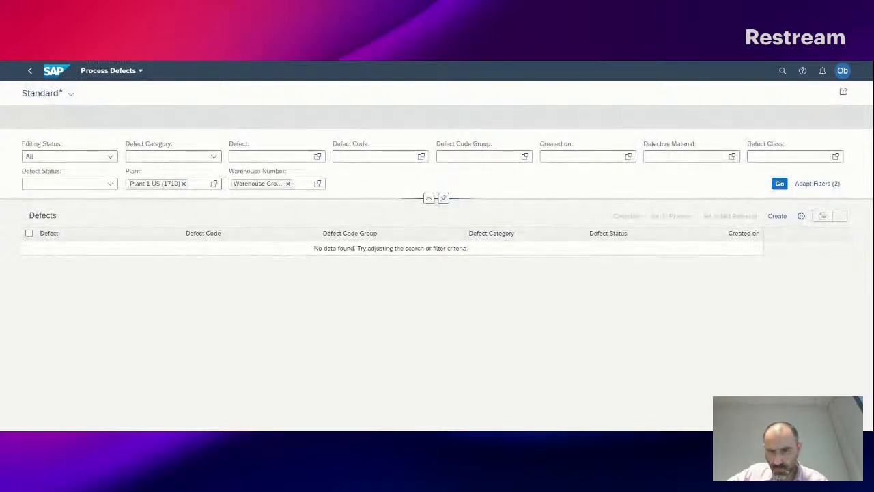
# Clear the Plant and Warehouse Number filters and list the defects without any filter.
pyautogui.click(183, 183)
pyautogui.click(287, 183)
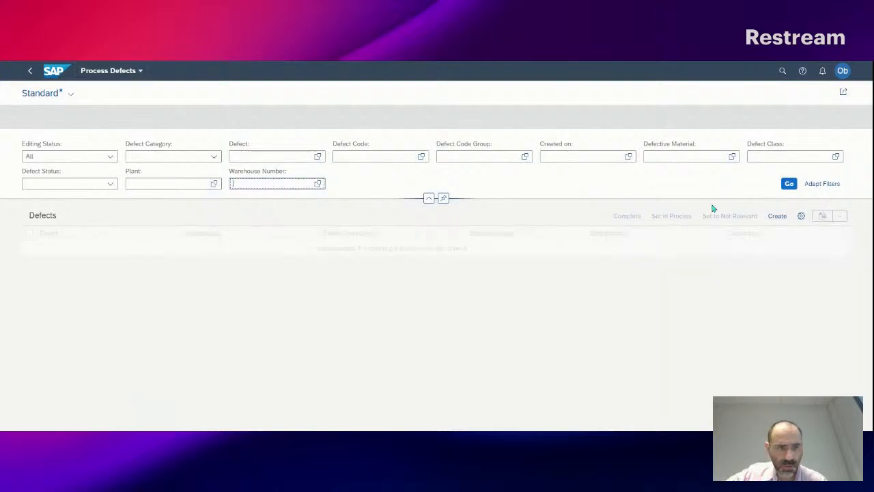
pyautogui.click(779, 183)
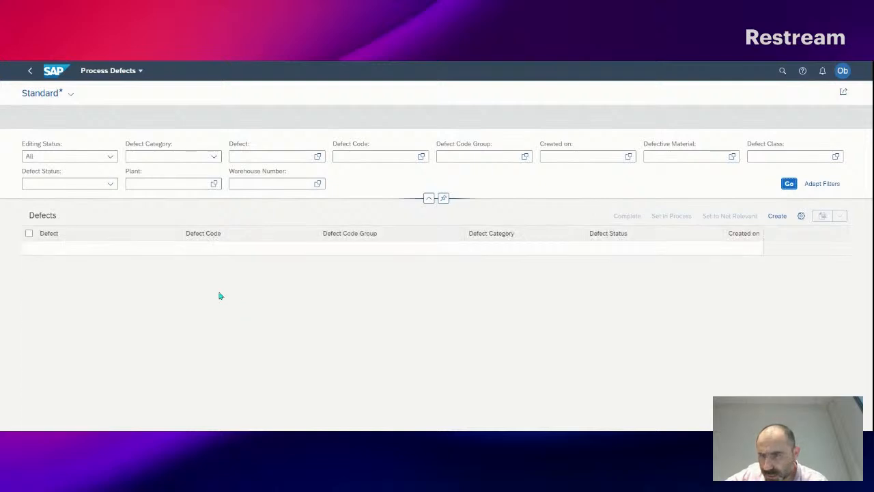
# Open the details of production defect 66 and start a problem-solving process for it.
pyautogui.scroll(-5, 150, 283)
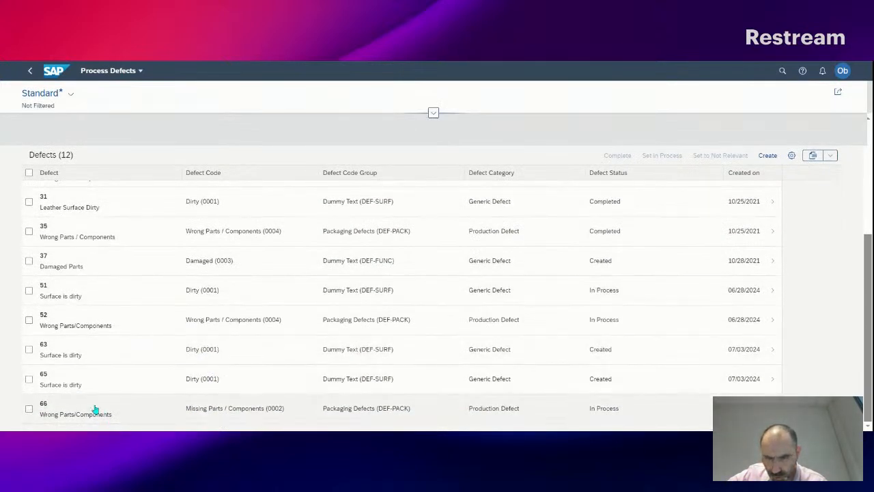
pyautogui.click(28, 408)
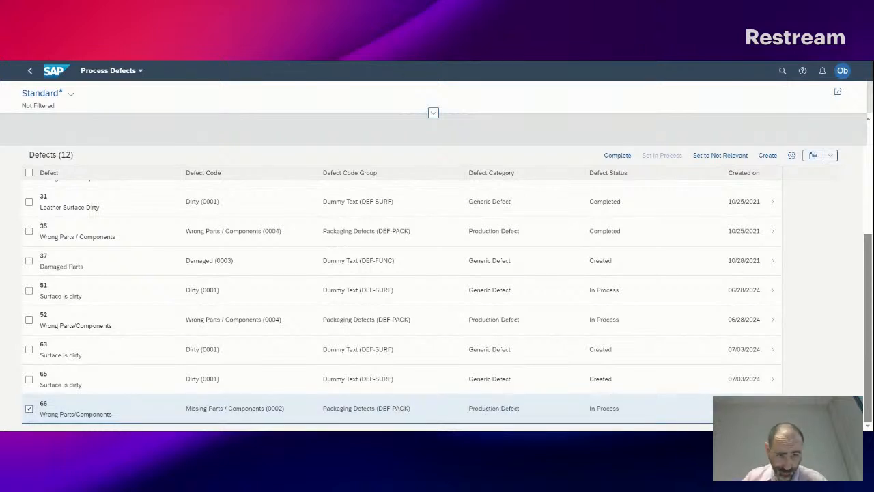
pyautogui.click(772, 408)
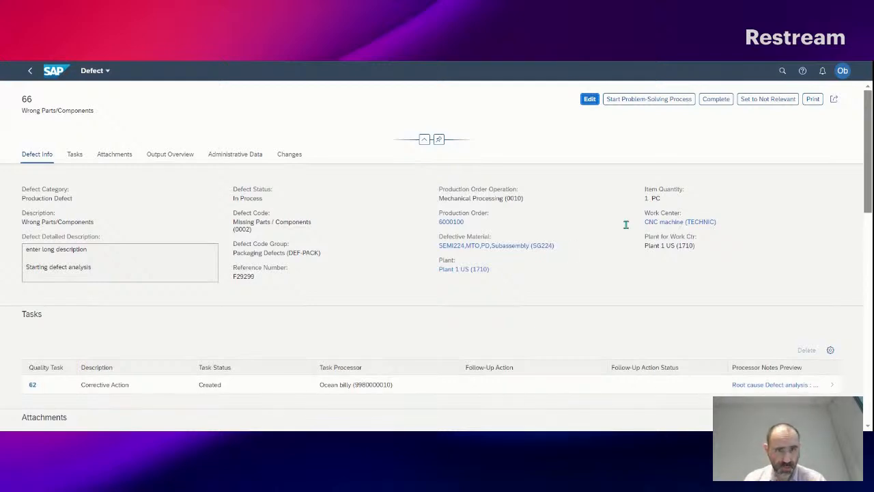
pyautogui.click(641, 102)
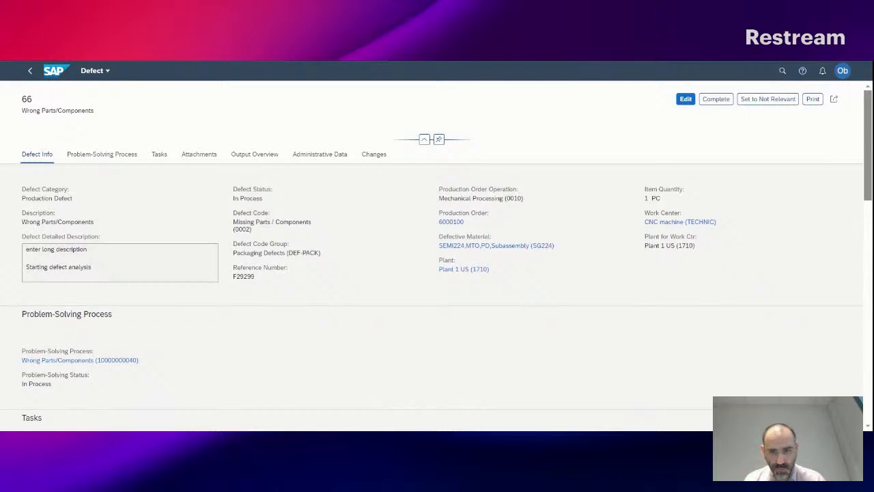
# Open the problem-solving process linked to defect 66 for editing and try to open its D1 Team step.
pyautogui.click(121, 156)
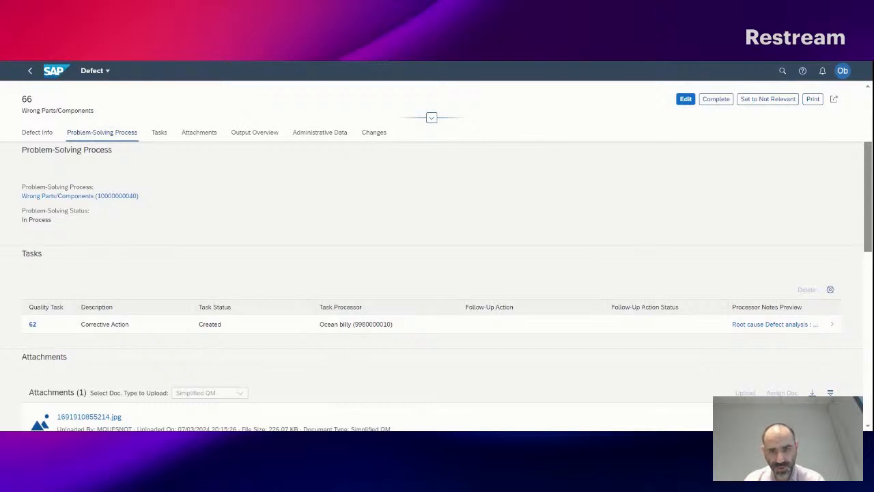
pyautogui.click(100, 196)
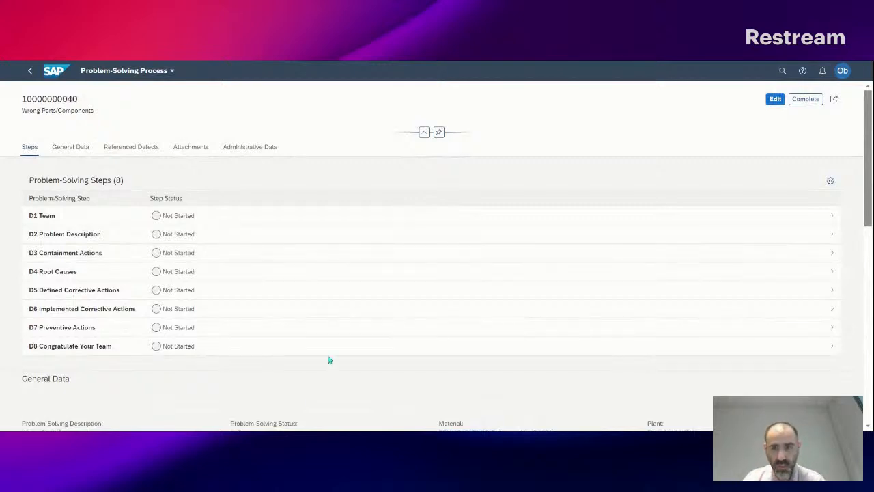
pyautogui.click(777, 101)
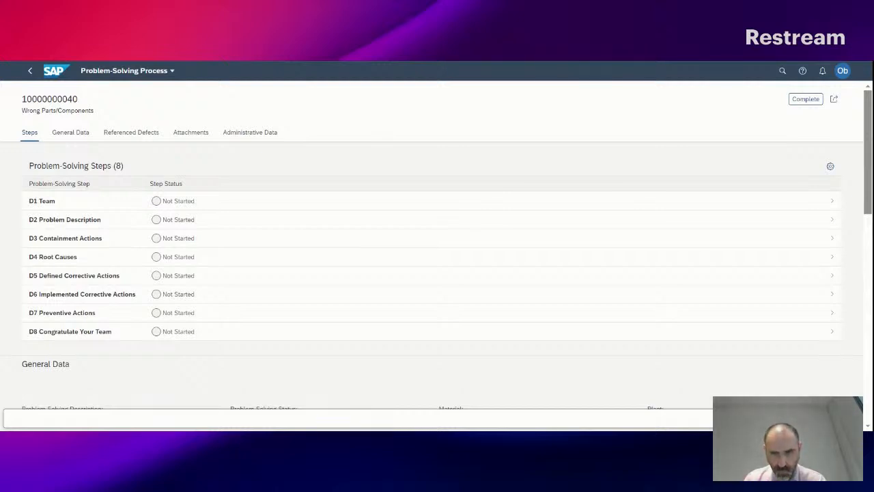
pyautogui.click(158, 202)
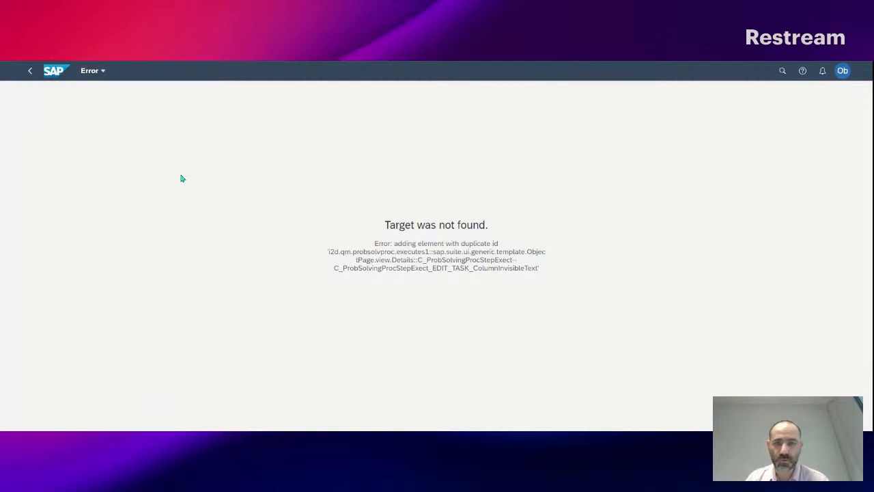
# Return to the home page and reopen Resolve Internal Problems from the recent activities.
pyautogui.click(30, 71)
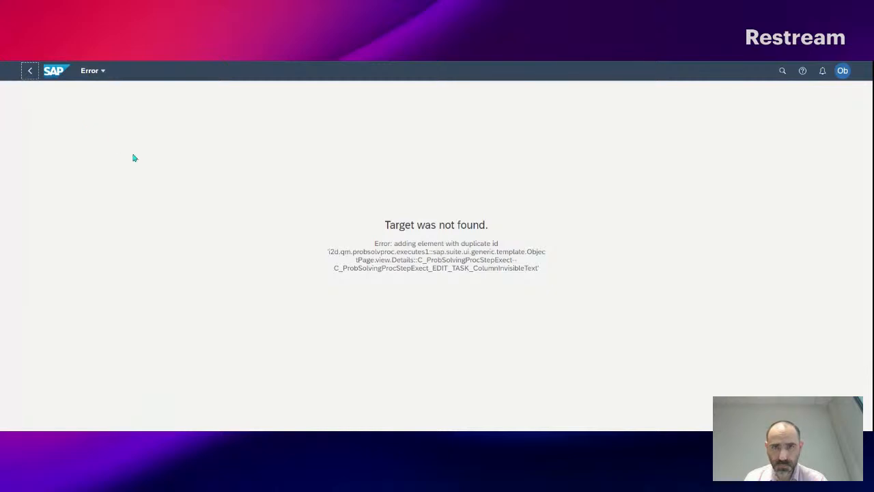
pyautogui.click(57, 73)
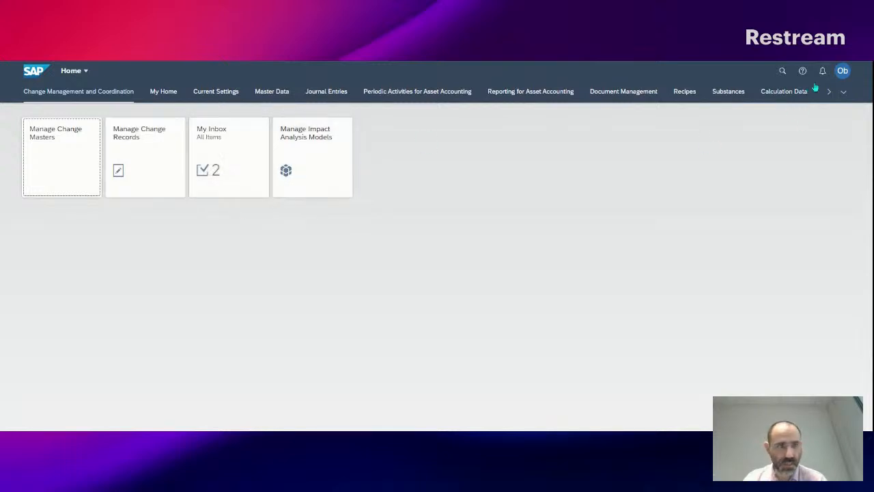
pyautogui.click(843, 71)
pyautogui.click(827, 114)
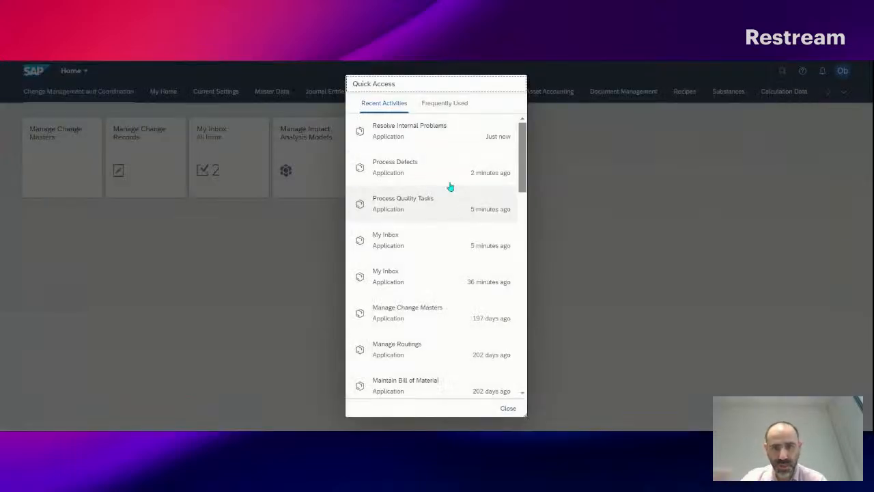
pyautogui.click(442, 132)
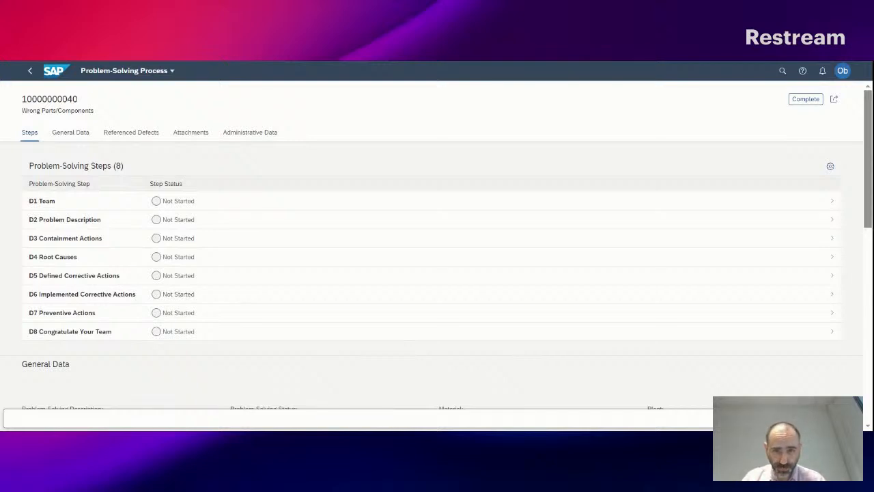
# Return to the home page, search the apps for "Process Defects" and open that app.
pyautogui.click(55, 71)
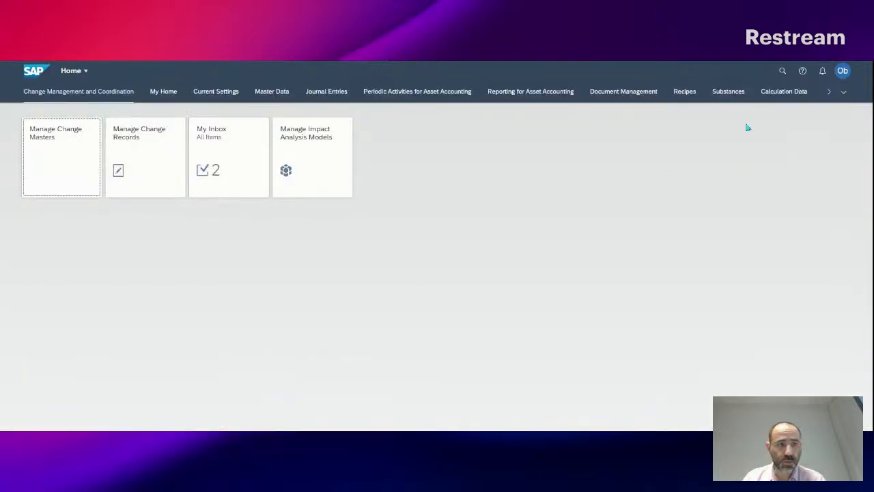
pyautogui.click(843, 71)
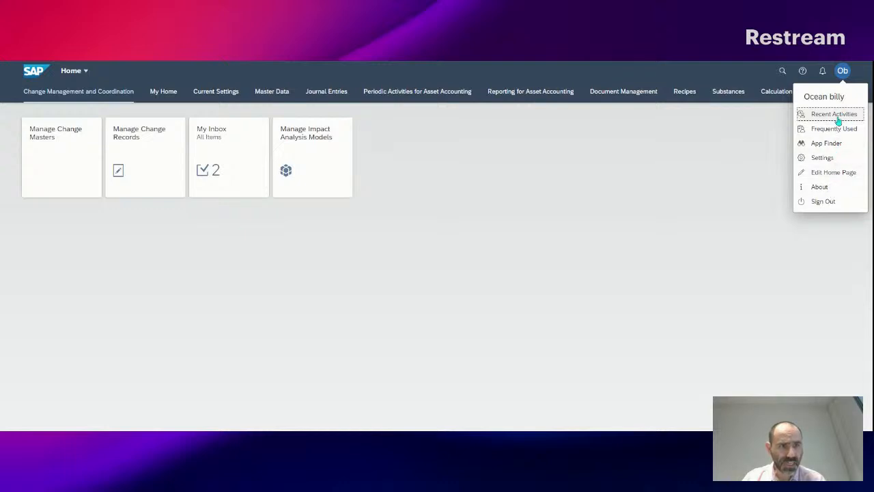
pyautogui.click(783, 84)
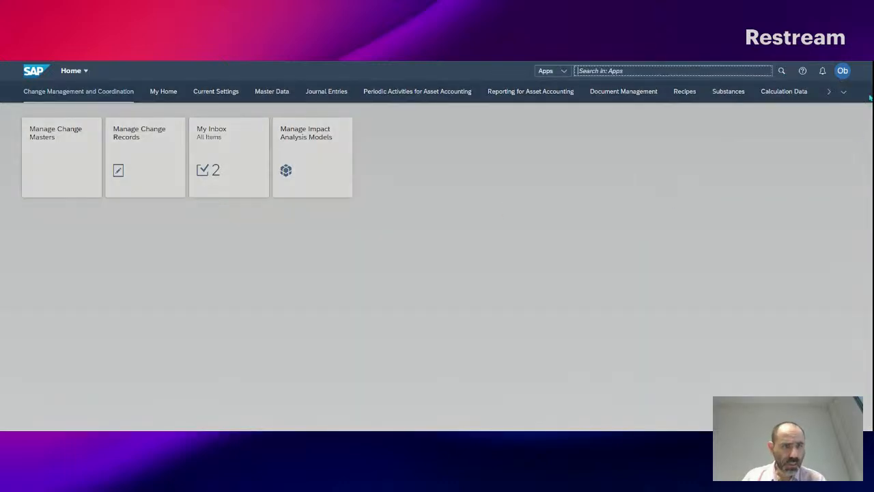
pyautogui.click(842, 73)
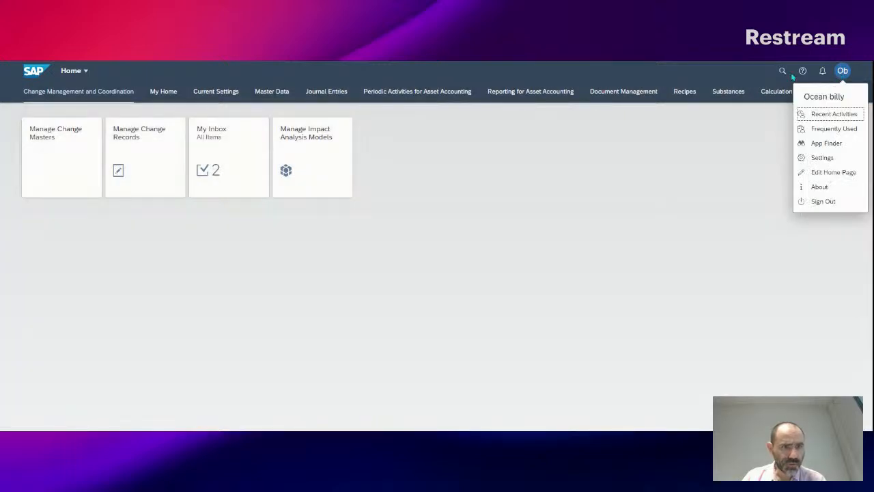
pyautogui.click(782, 73)
pyautogui.write('process')
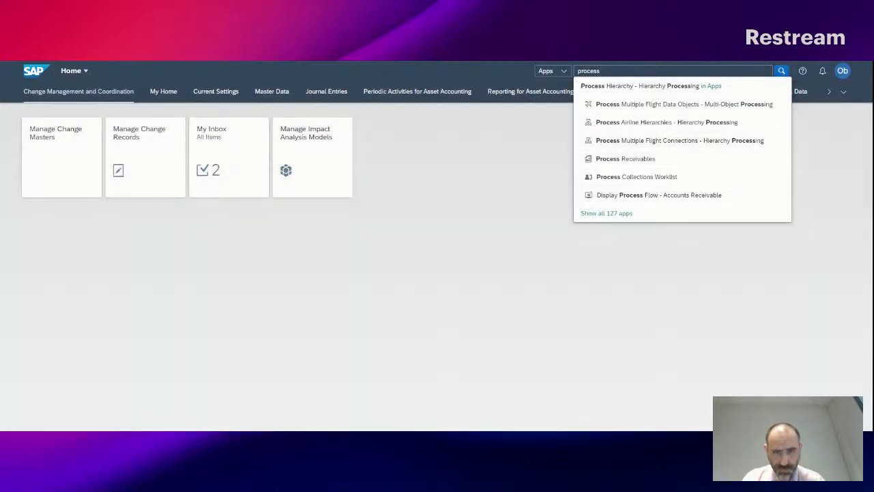
pyautogui.doubleClick(597, 71)
pyautogui.write('Open Process Defects')
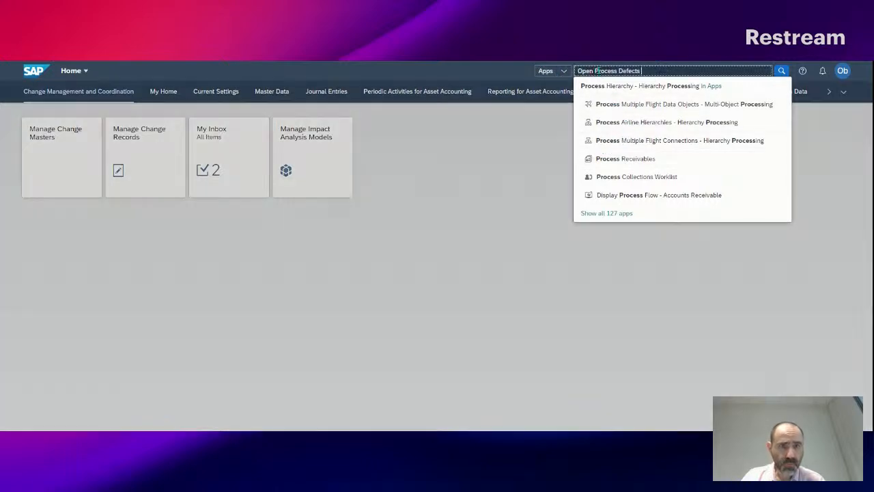
pyautogui.moveTo(596, 71); pyautogui.dragTo(560, 77)
pyautogui.press('Delete')
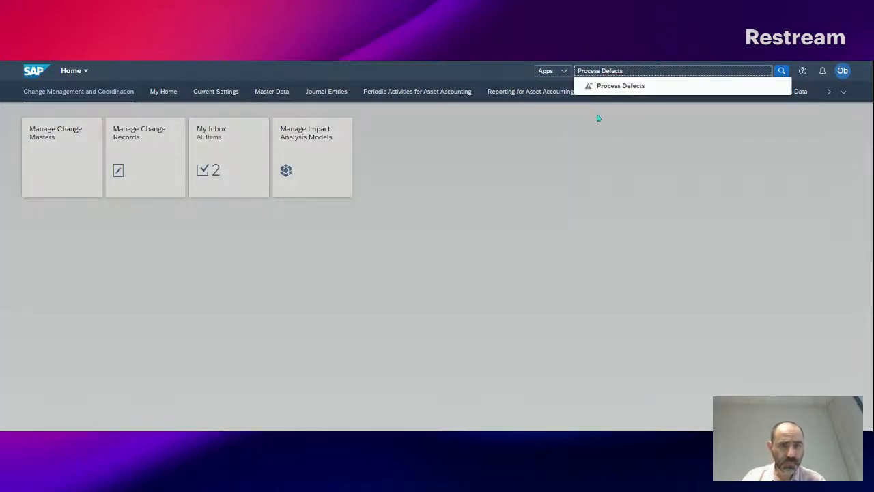
pyautogui.click(627, 87)
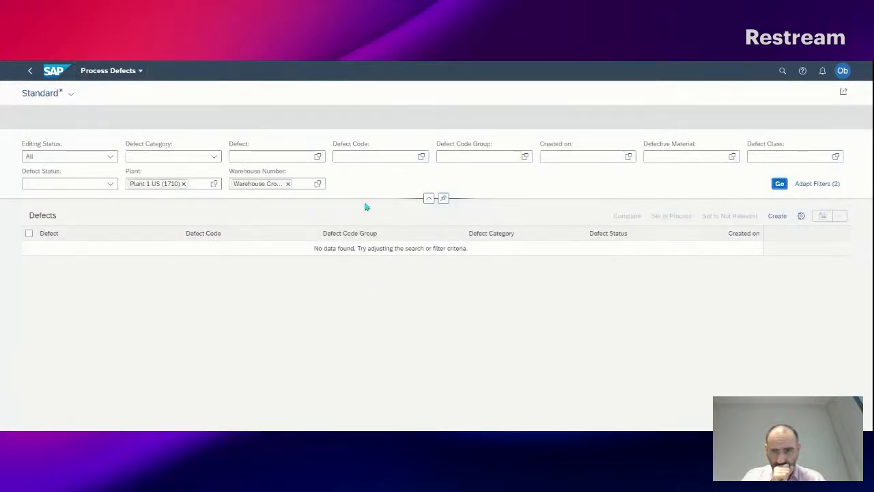
# Remove the Warehouse Number filter, list the defects of Plant 1 US (1710) and open the details of defect 66.
pyautogui.click(287, 183)
pyautogui.click(779, 183)
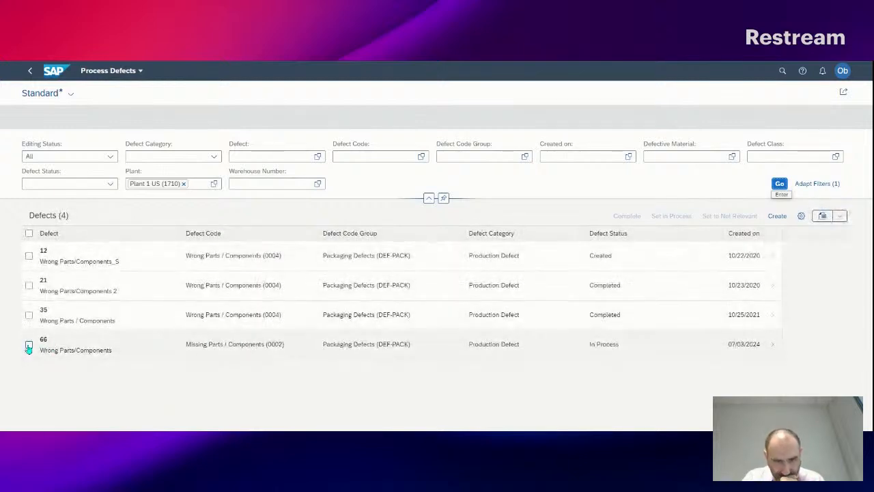
pyautogui.click(29, 346)
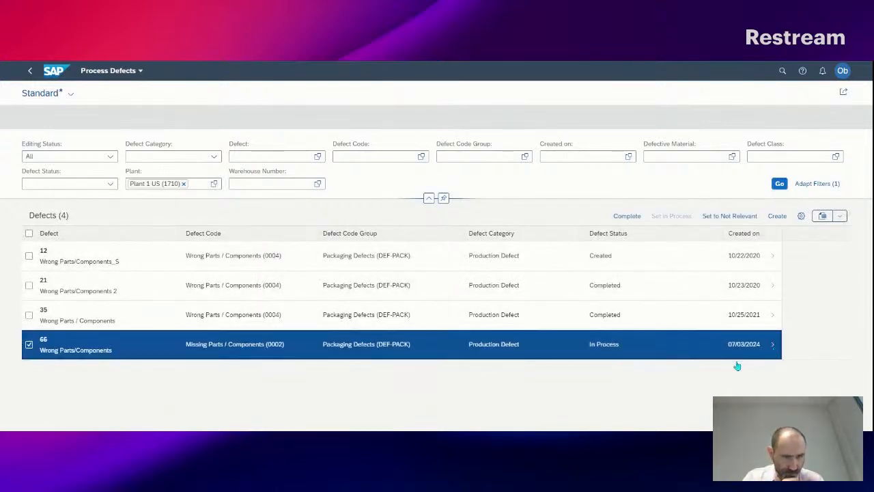
pyautogui.click(560, 335)
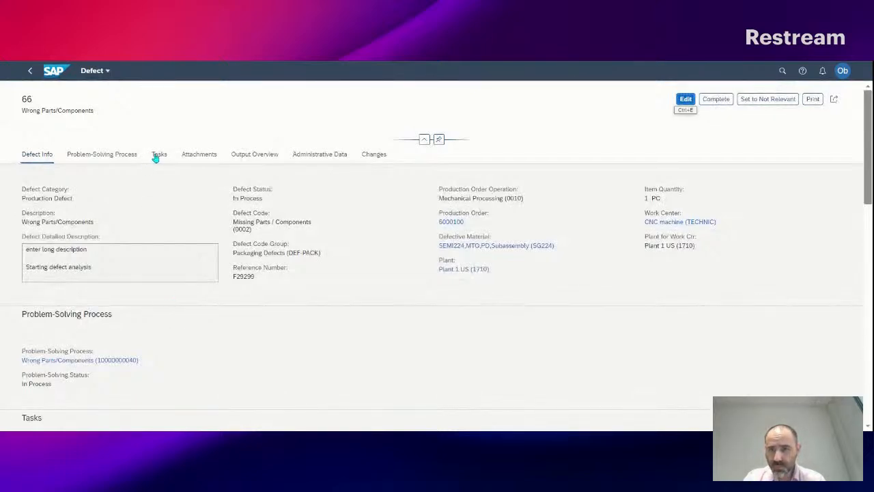
# Open the defect's corrective action task 62, review its processor notes and complete the task.
pyautogui.scroll(-1, 165, 263)
pyautogui.scroll(-4, 164, 274)
pyautogui.scroll(-1, 114, 240)
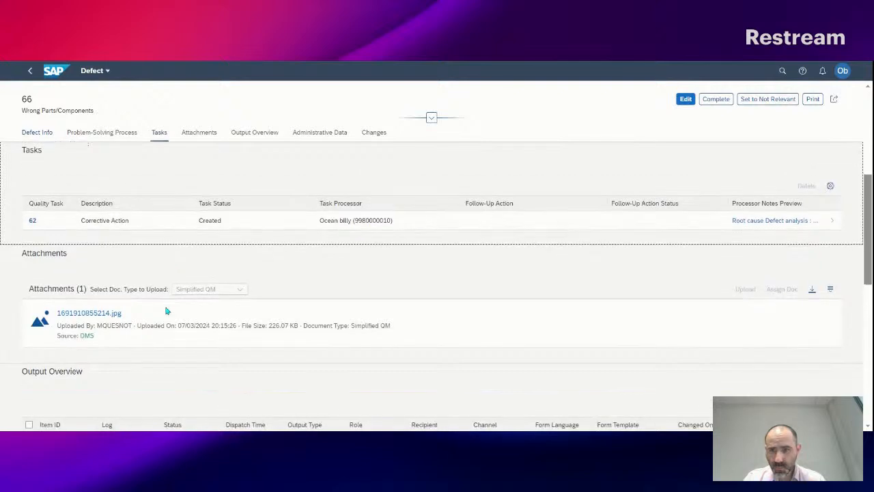
pyautogui.click(841, 224)
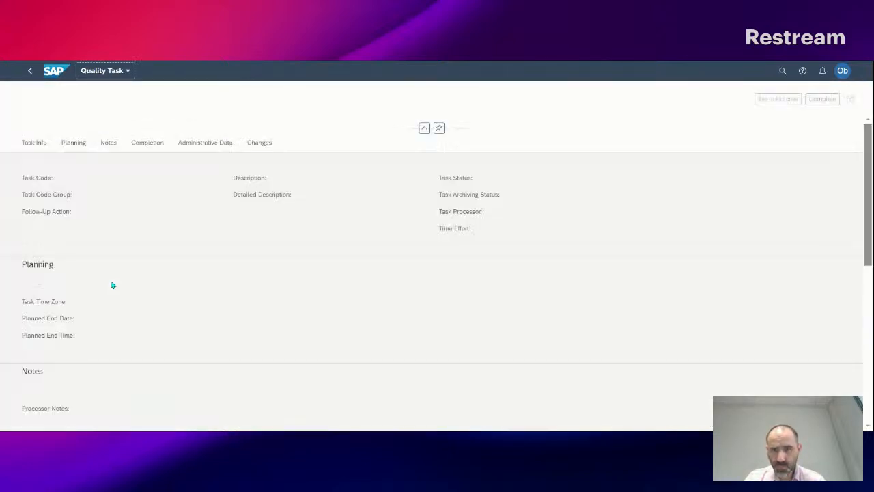
pyautogui.click(153, 147)
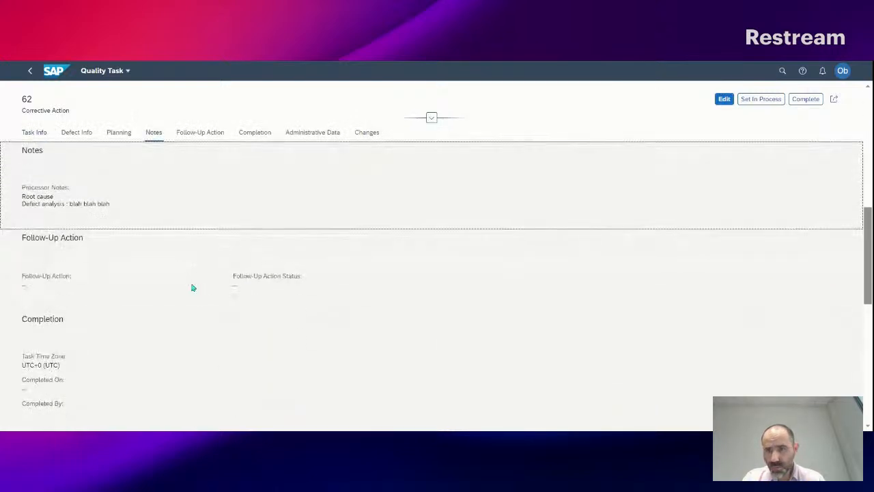
pyautogui.moveTo(24, 196); pyautogui.dragTo(59, 197)
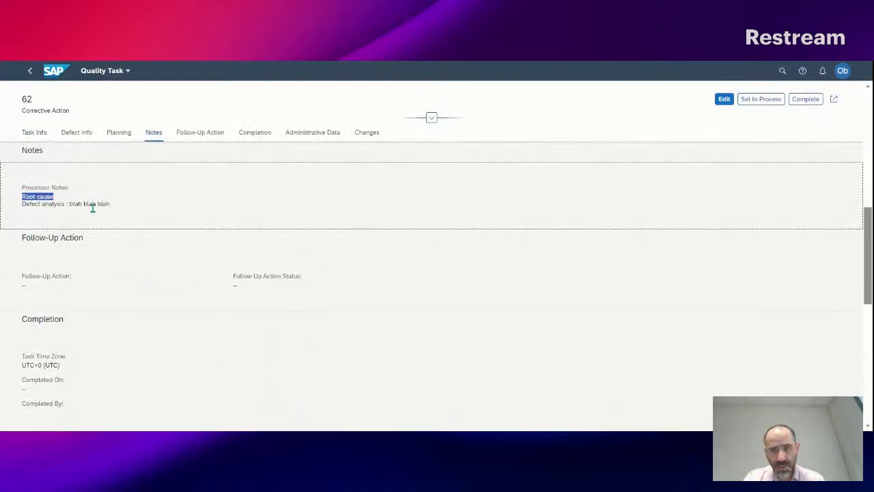
pyautogui.click(380, 430)
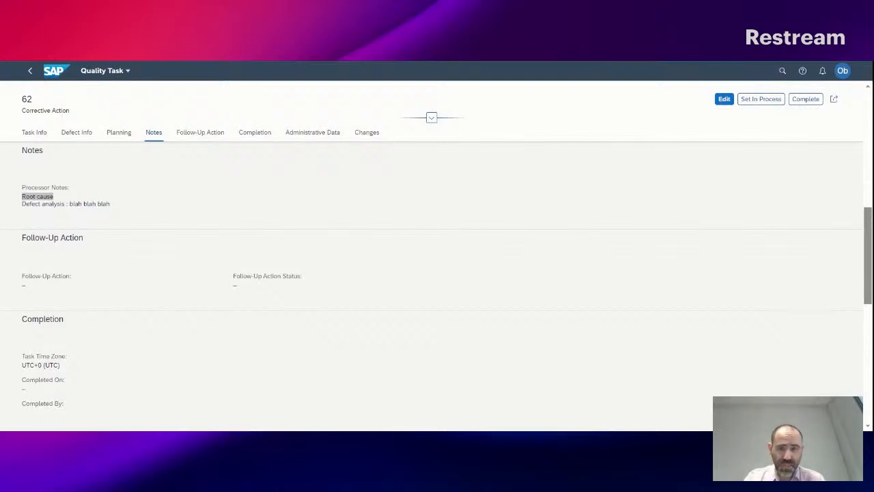
pyautogui.click(805, 99)
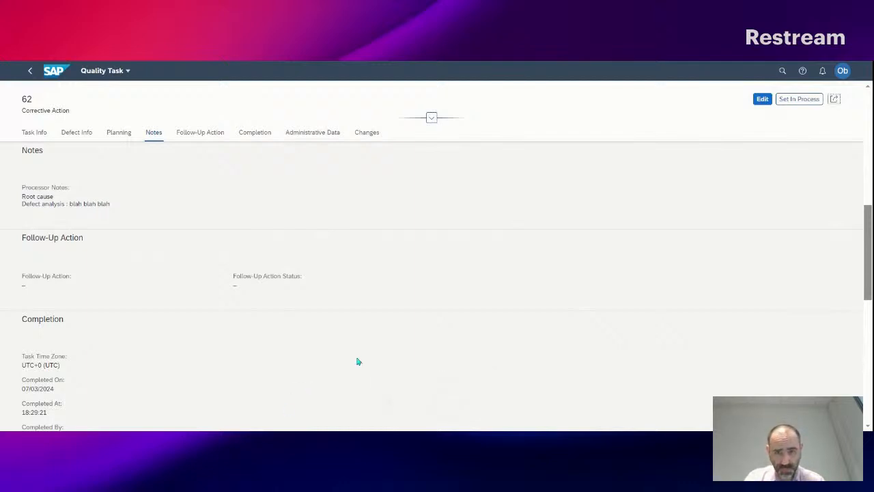
# Check the corrective action task's status on defect 66 and return to the defects list.
pyautogui.click(31, 72)
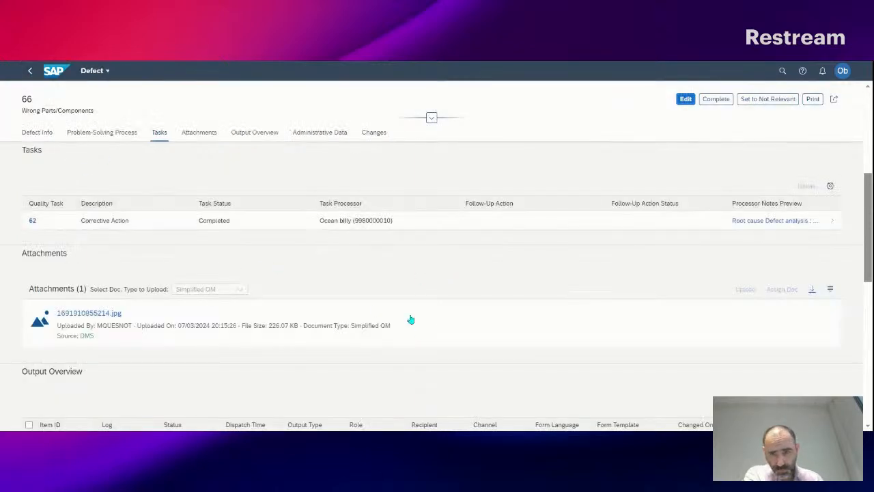
pyautogui.doubleClick(203, 221)
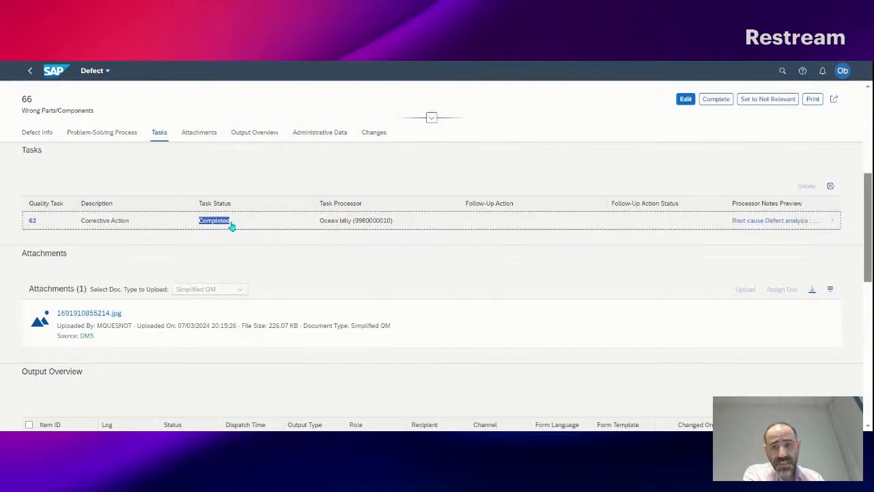
pyautogui.click(410, 430)
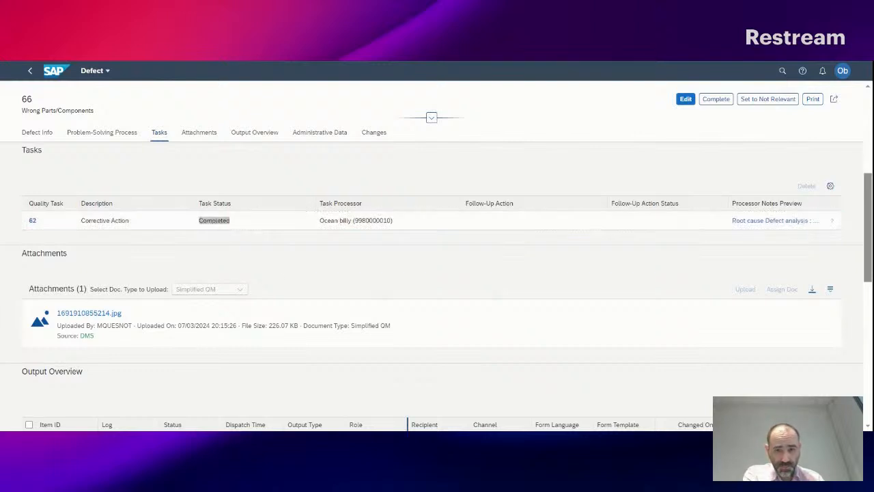
pyautogui.click(328, 430)
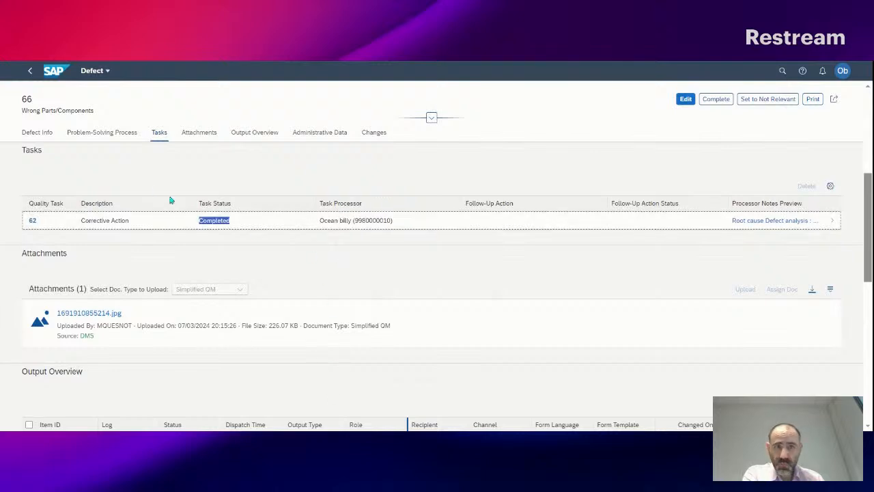
pyautogui.click(30, 70)
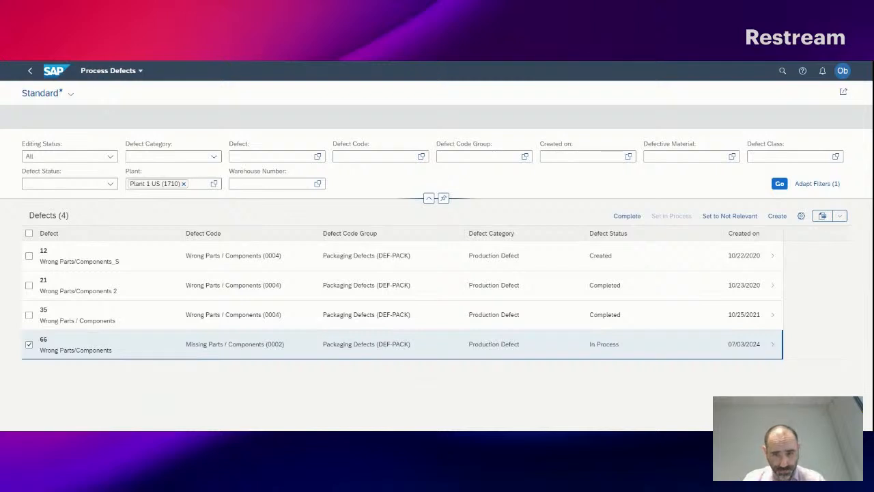
pyautogui.click(30, 71)
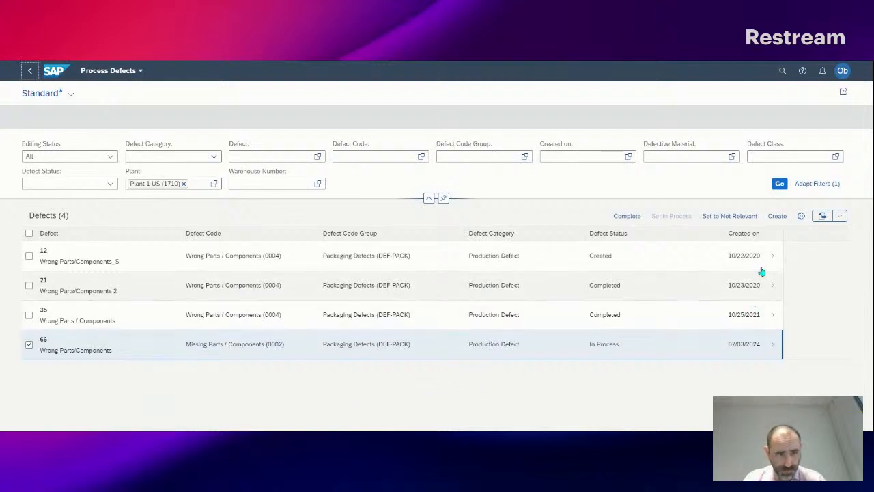
# Complete defect 66 from its details page and select all the defects back in the list.
pyautogui.click(774, 346)
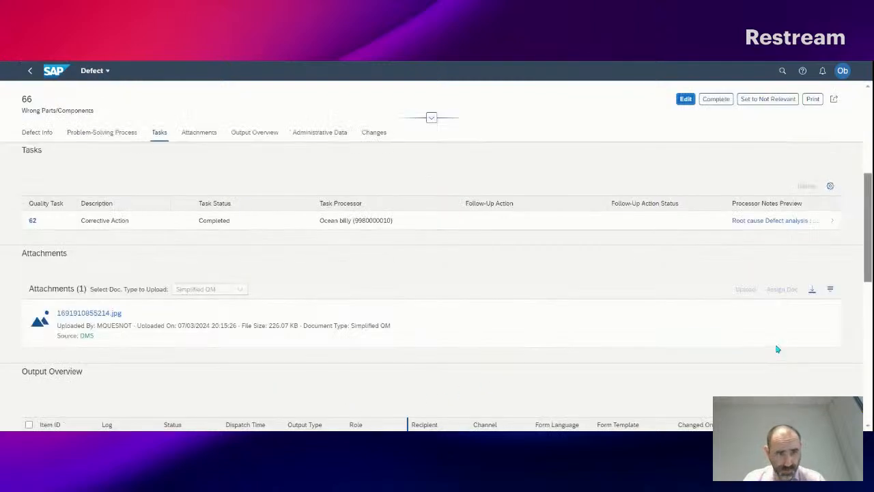
pyautogui.click(716, 101)
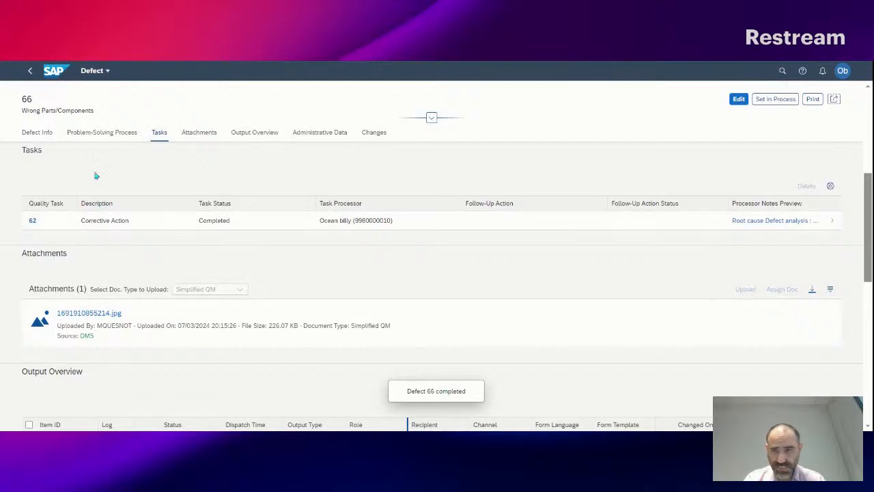
pyautogui.click(30, 71)
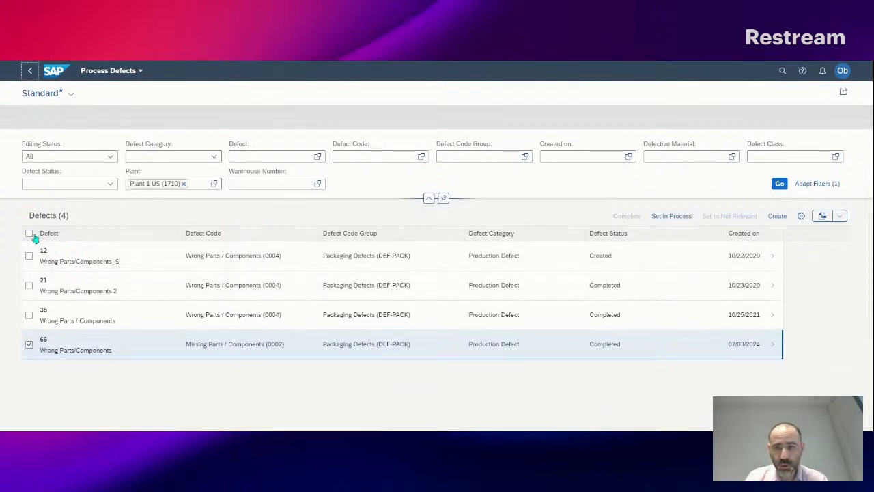
pyautogui.click(29, 233)
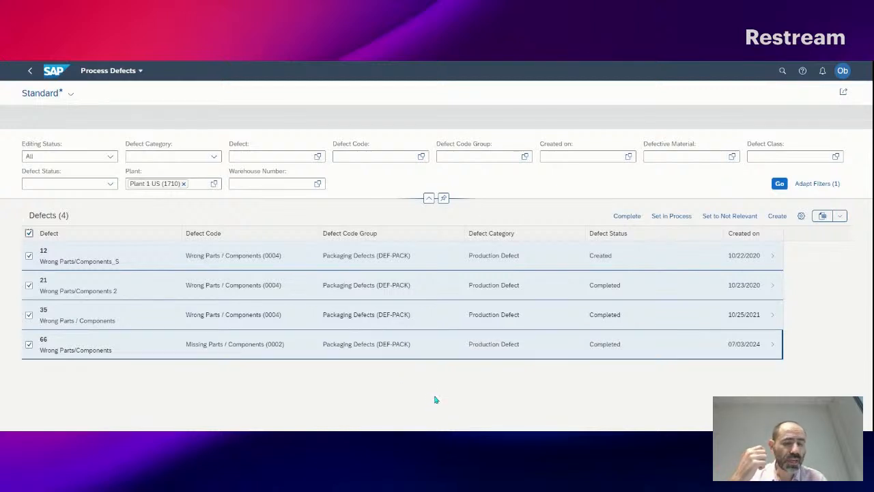
# Leave the processed defects, search the launchpad apps for Manage Defects and open that app.
pyautogui.click(54, 72)
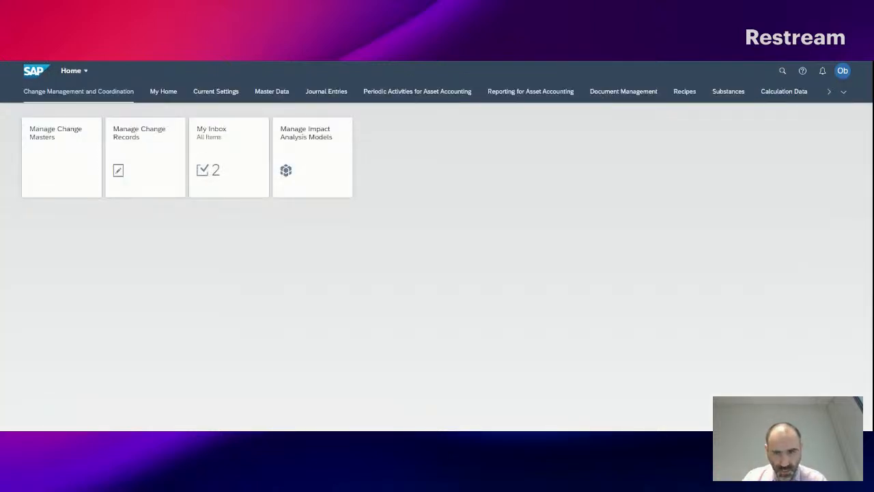
pyautogui.click(782, 70)
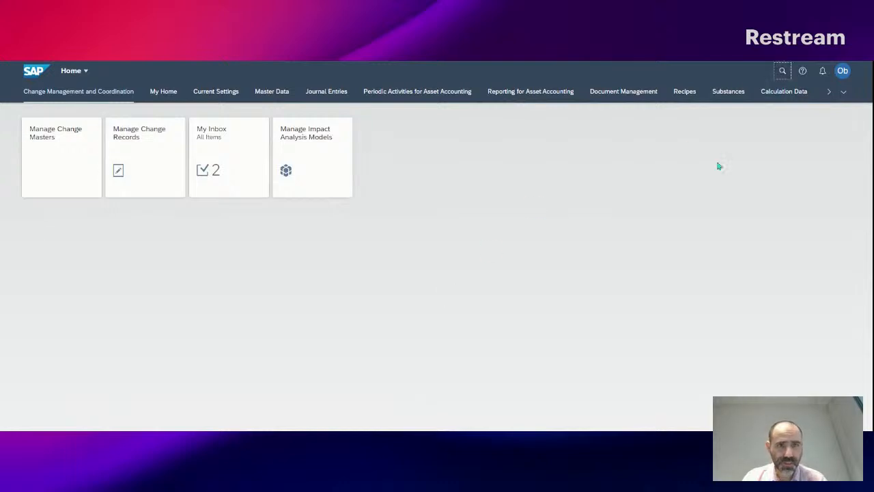
pyautogui.write('Manage Defects')
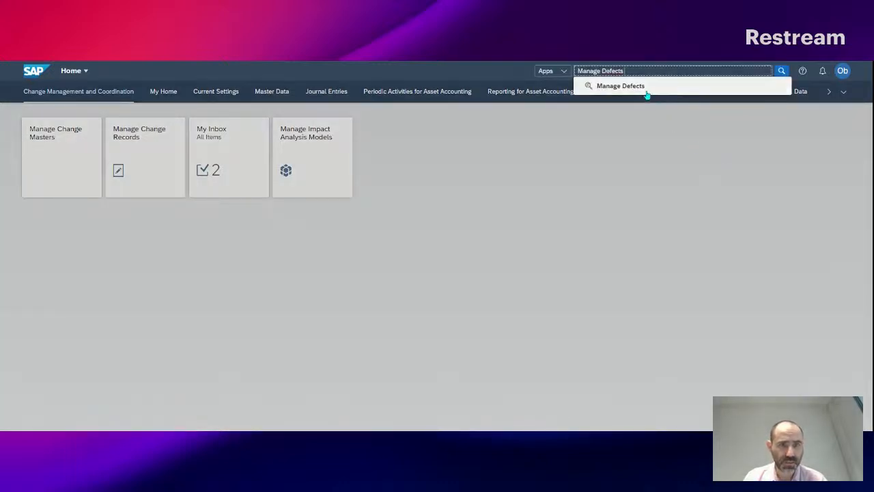
pyautogui.press('Return')
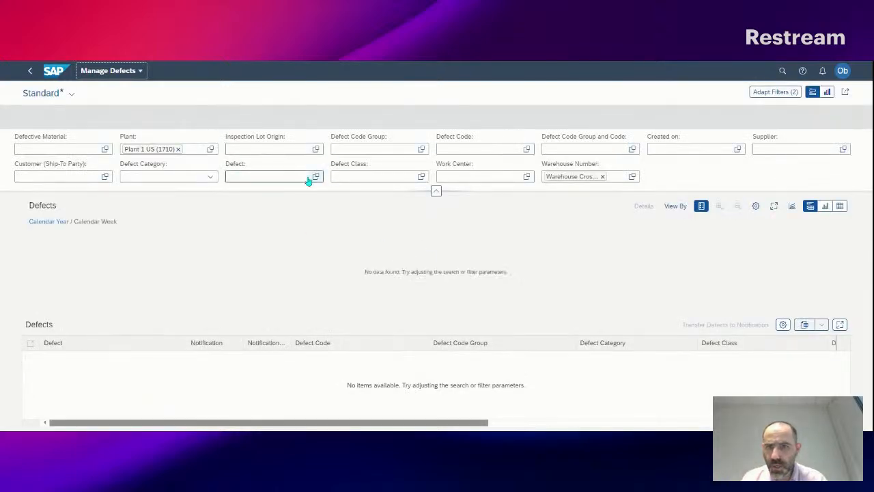
# Filter the defects by defect number 66 and remove the Warehouse Number filter.
pyautogui.click(250, 176)
pyautogui.write('6')
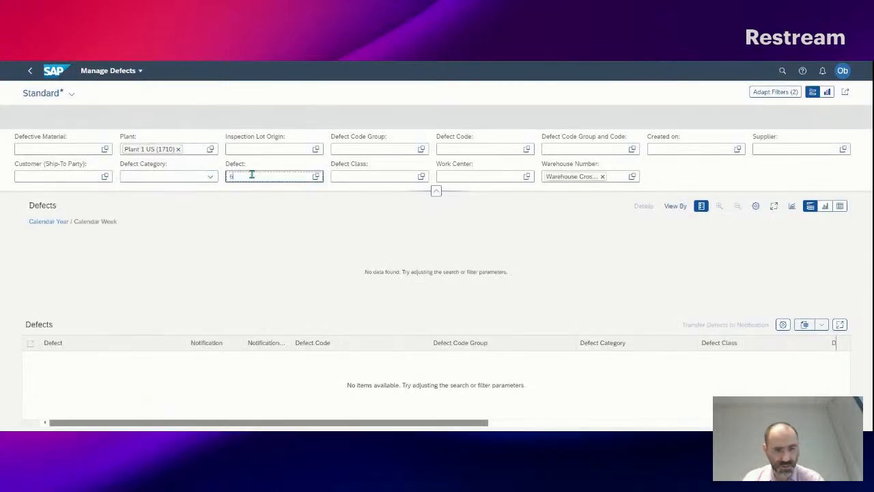
pyautogui.write('6')
pyautogui.press('Return')
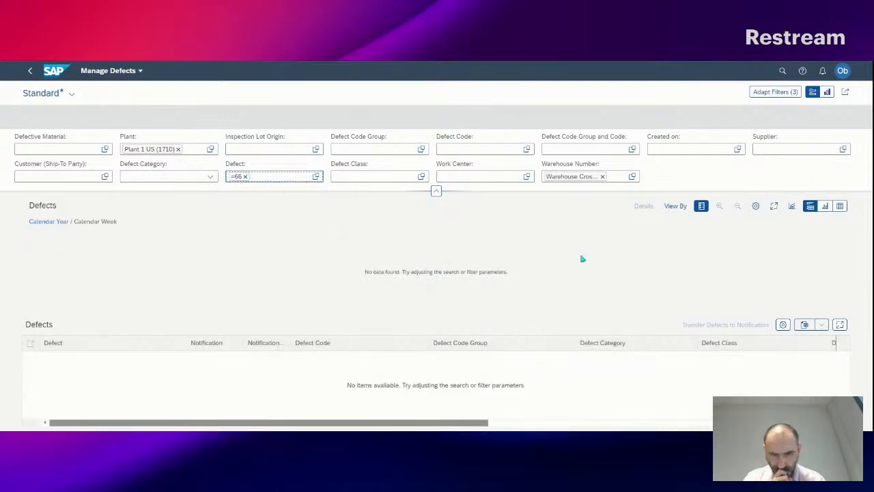
pyautogui.click(602, 177)
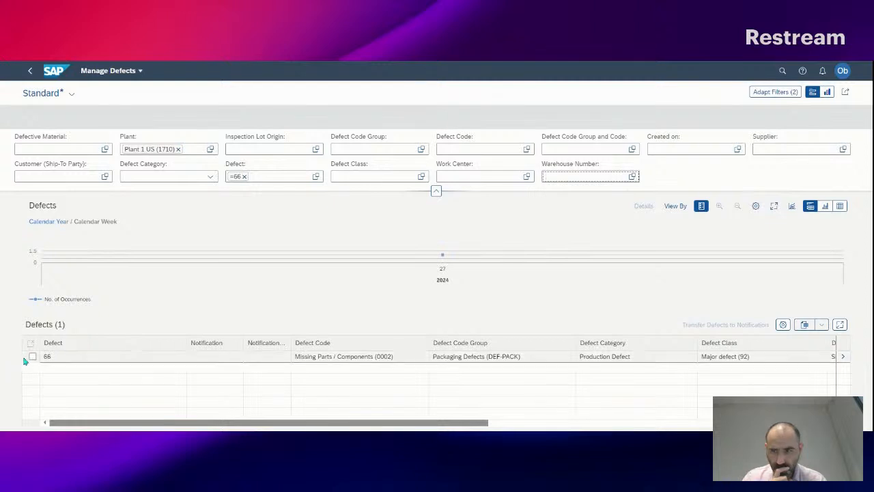
# Try to transfer defect 66 to the existing quality notification 200000013.
pyautogui.click(32, 356)
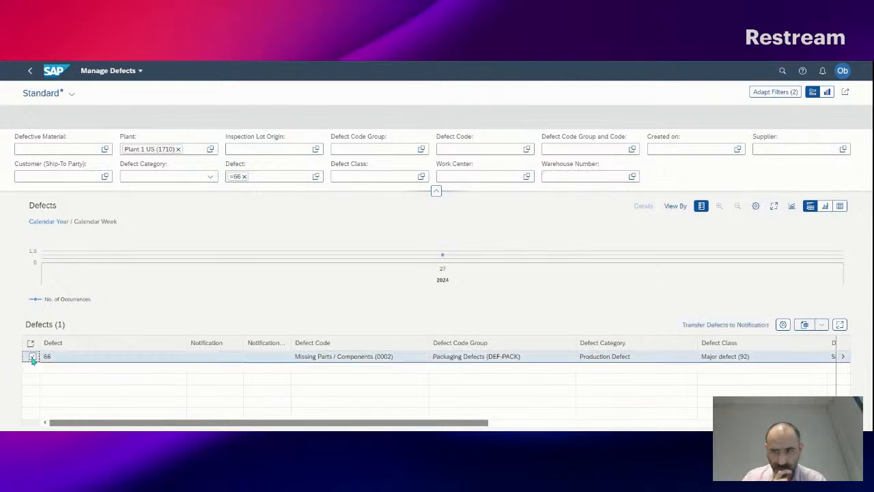
pyautogui.click(732, 327)
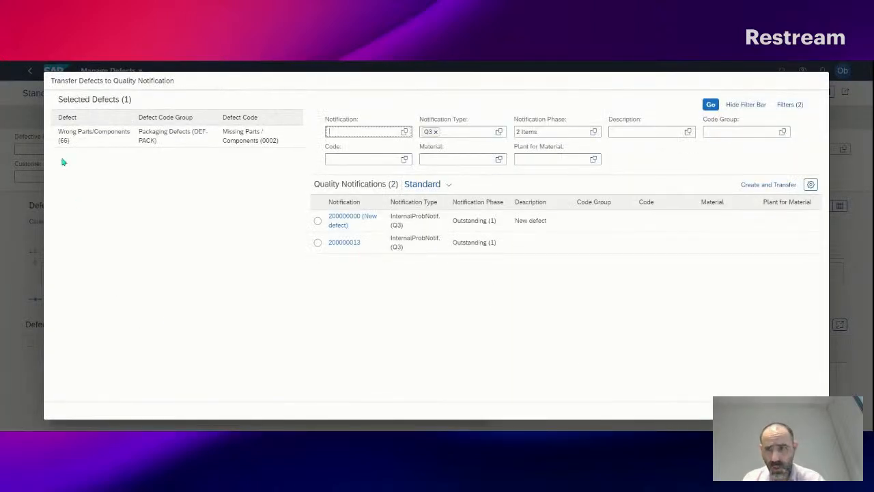
pyautogui.click(810, 411)
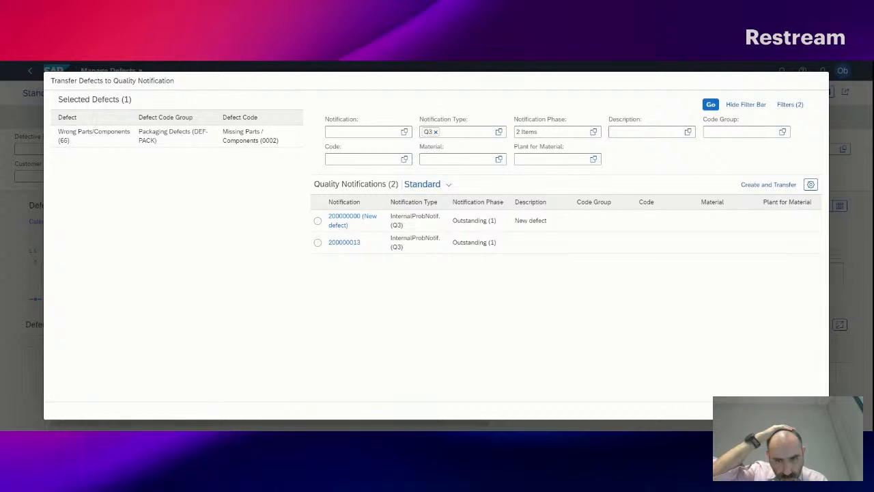
pyautogui.click(457, 276)
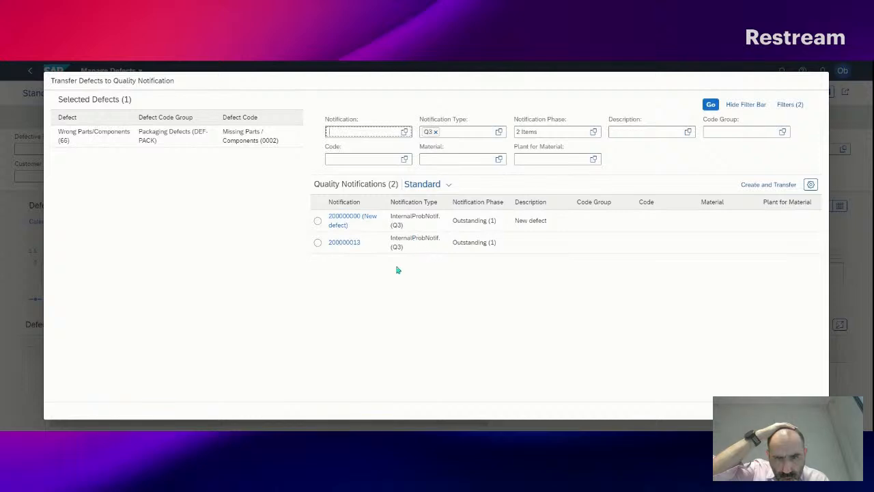
pyautogui.click(318, 242)
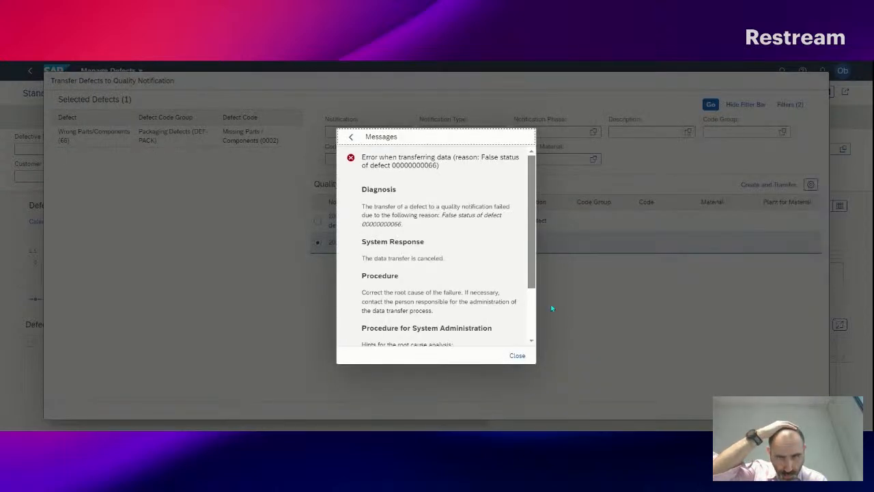
pyautogui.click(517, 355)
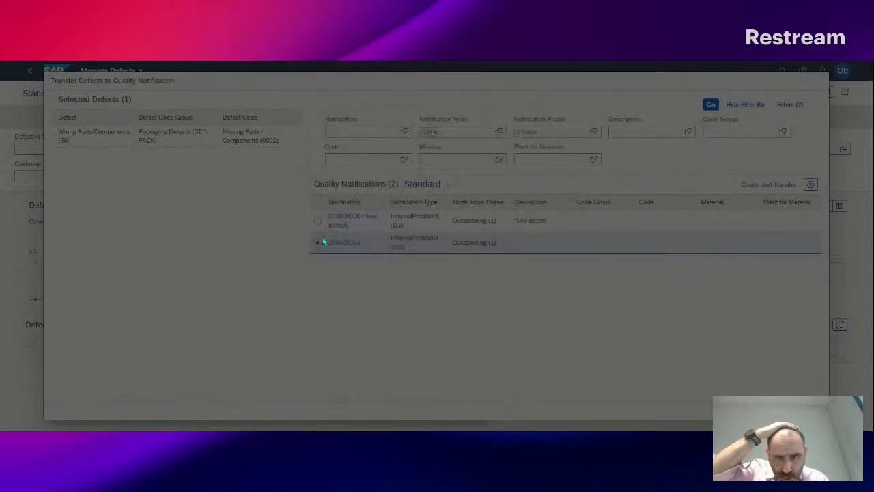
# Try to transfer defect 66 to quality notification 200000000 (New defect), read the message details and close the transfer dialog.
pyautogui.click(318, 220)
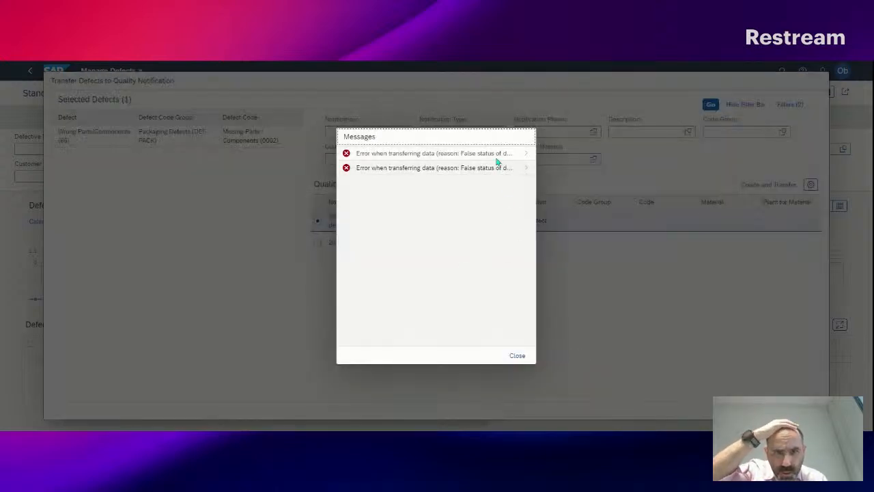
pyautogui.click(525, 154)
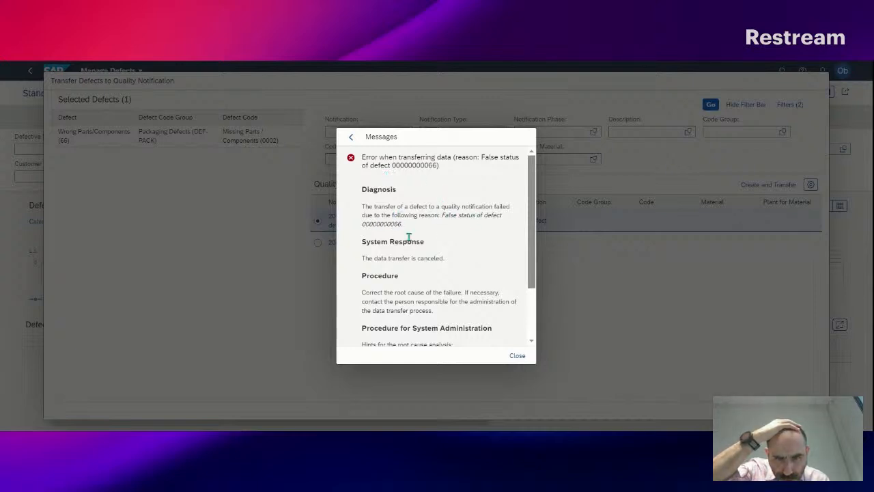
pyautogui.scroll(-2, 447, 279)
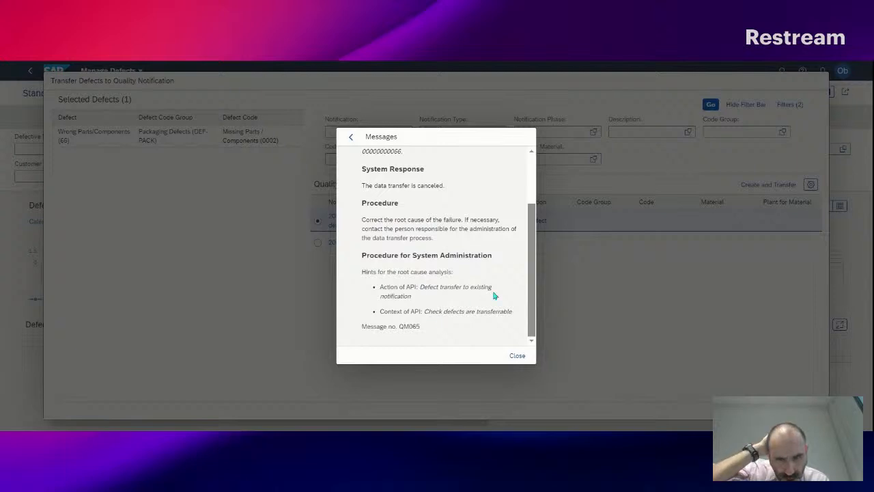
pyautogui.click(517, 355)
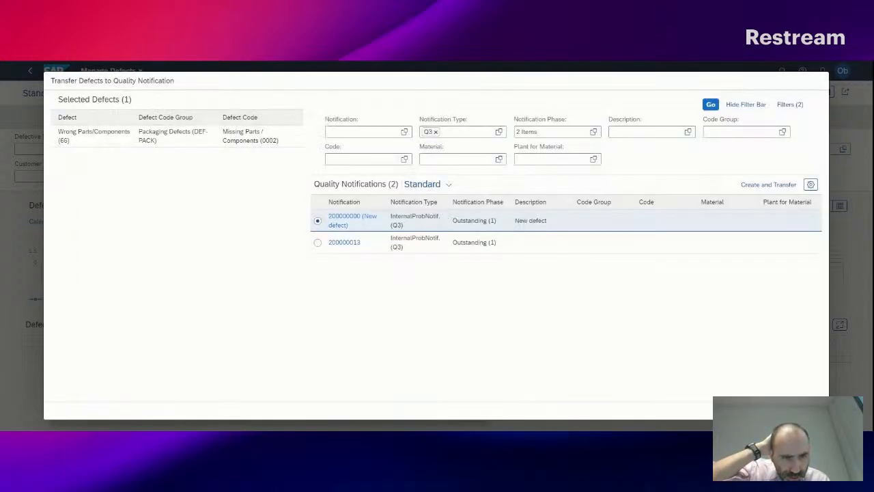
pyautogui.click(811, 410)
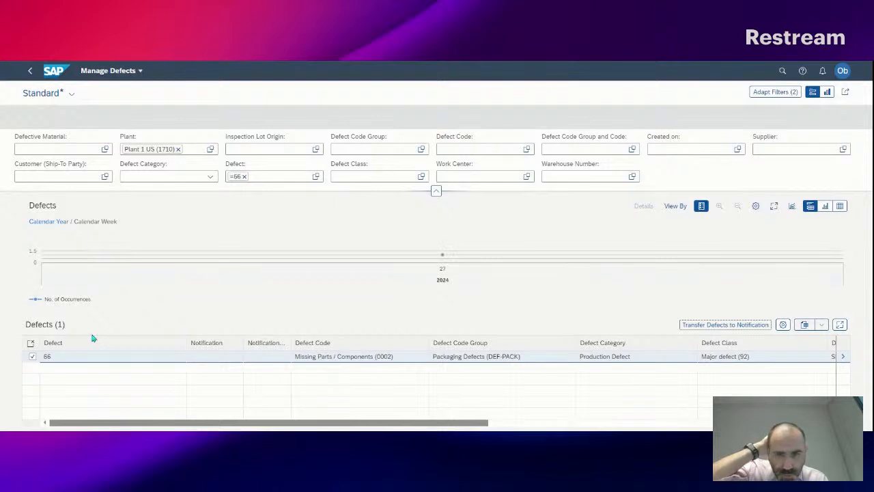
# Deselect defect 66, remove the Defect filter and select defect 35 in the full Plant 1 US (1710) list.
pyautogui.click(33, 357)
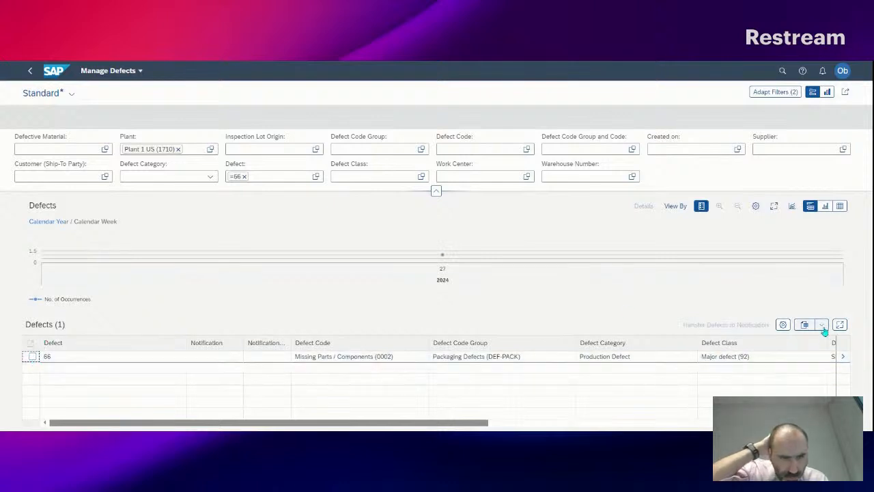
pyautogui.click(244, 176)
pyautogui.scroll(-5, 143, 383)
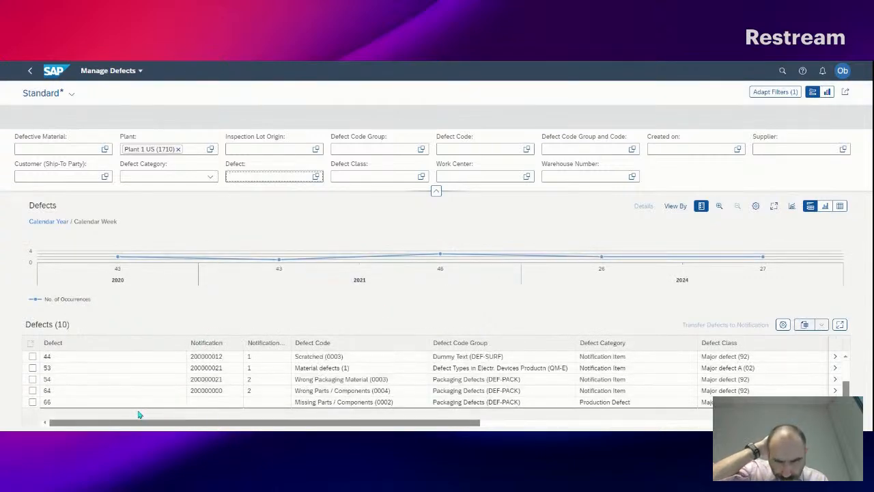
pyautogui.scroll(3, 139, 409)
pyautogui.scroll(-3, 140, 396)
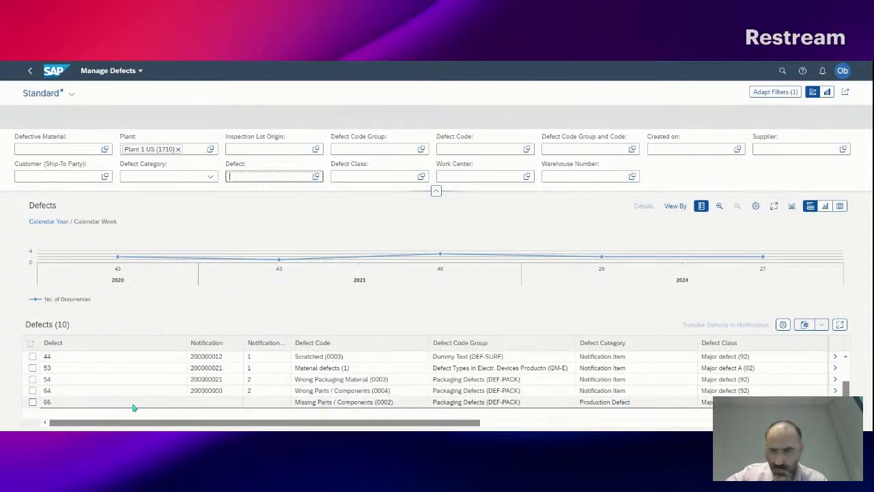
pyautogui.scroll(3, 54, 400)
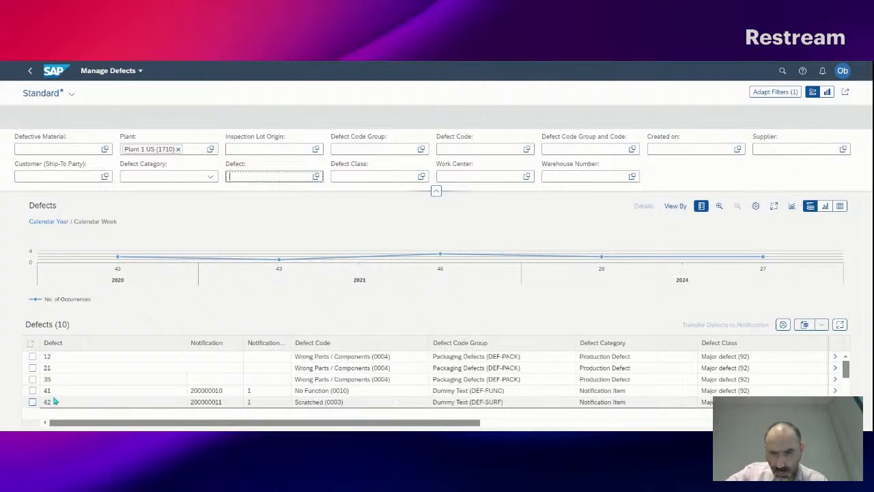
pyautogui.click(32, 379)
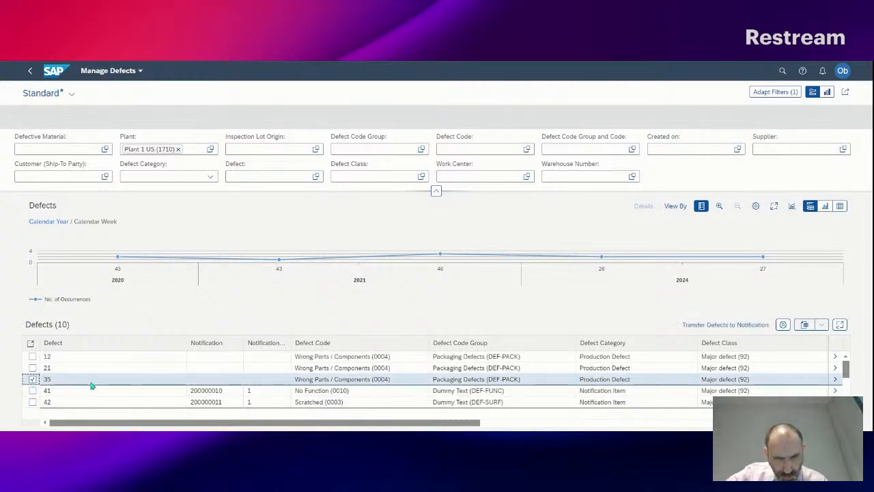
# Try to transfer defect 35 to quality notification 200000000 (New defect), closing the message and the dialog.
pyautogui.click(689, 325)
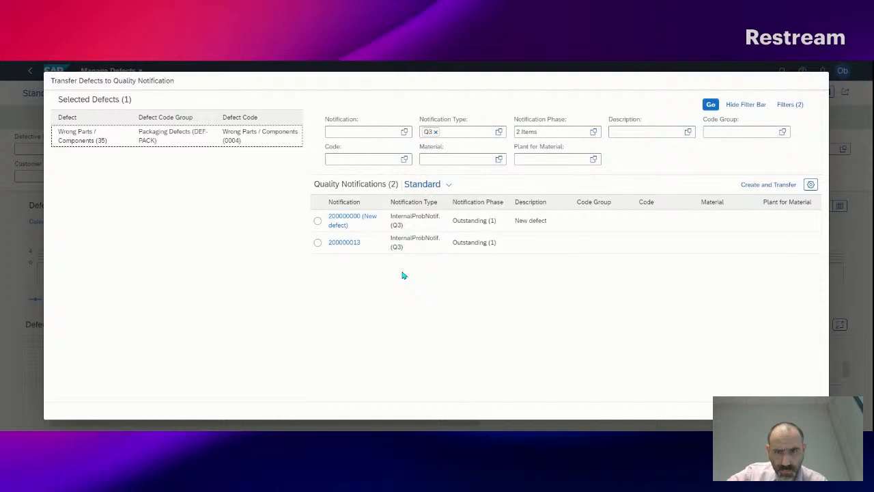
pyautogui.click(317, 220)
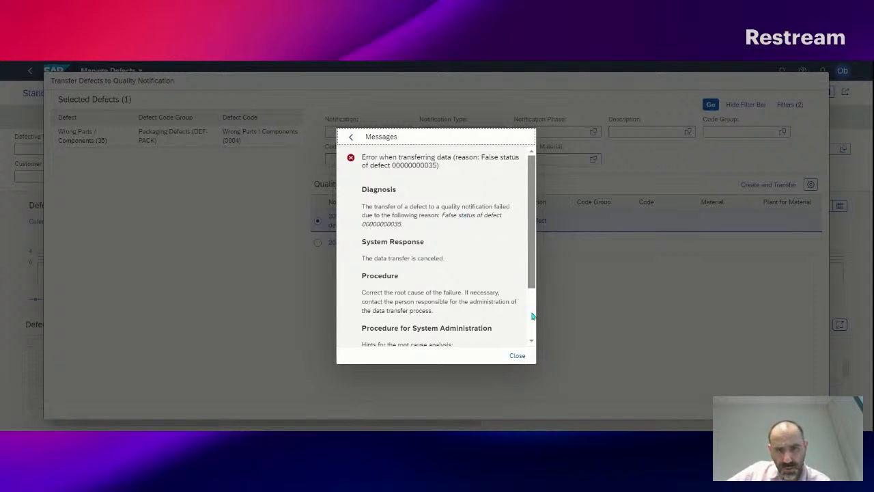
pyautogui.click(517, 356)
pyautogui.click(810, 411)
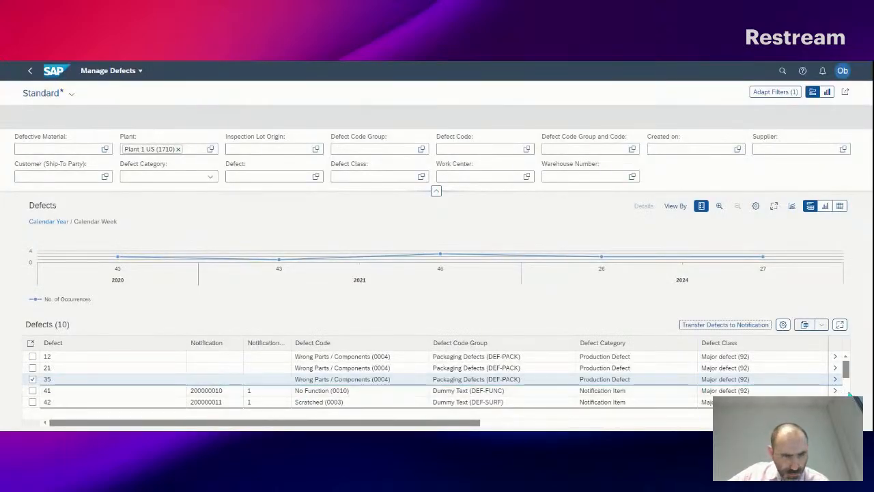
# Set defect 35 to in process from its details page and transfer it to quality notification 200000000 (New defect).
pyautogui.click(835, 379)
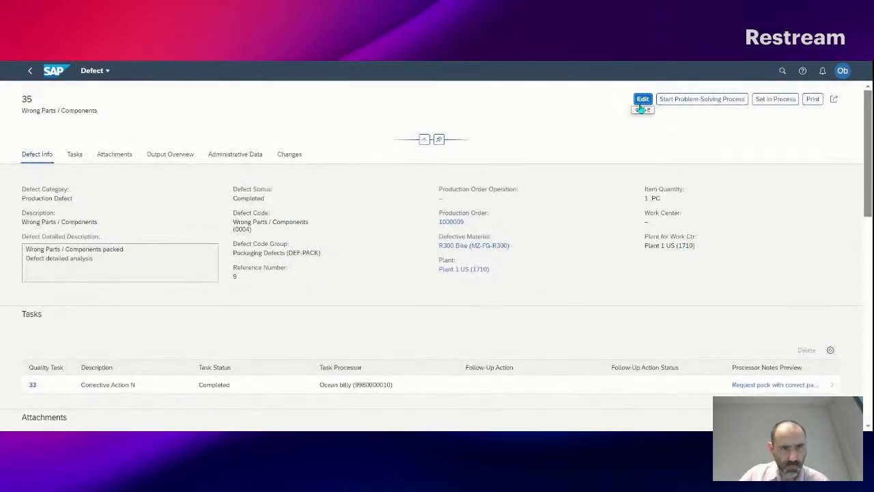
pyautogui.click(773, 103)
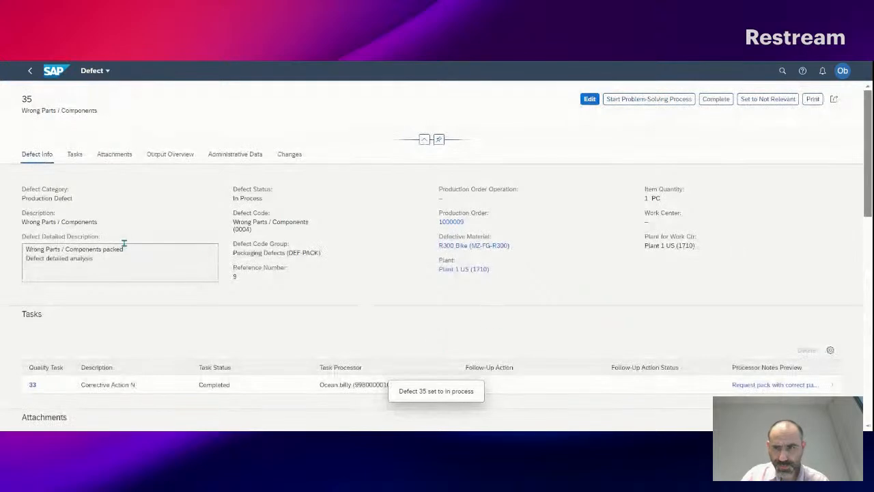
pyautogui.click(30, 72)
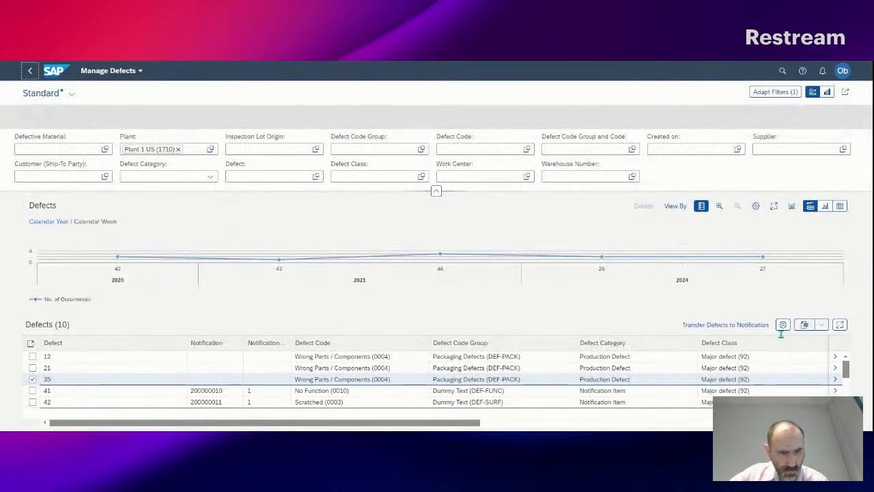
pyautogui.click(761, 326)
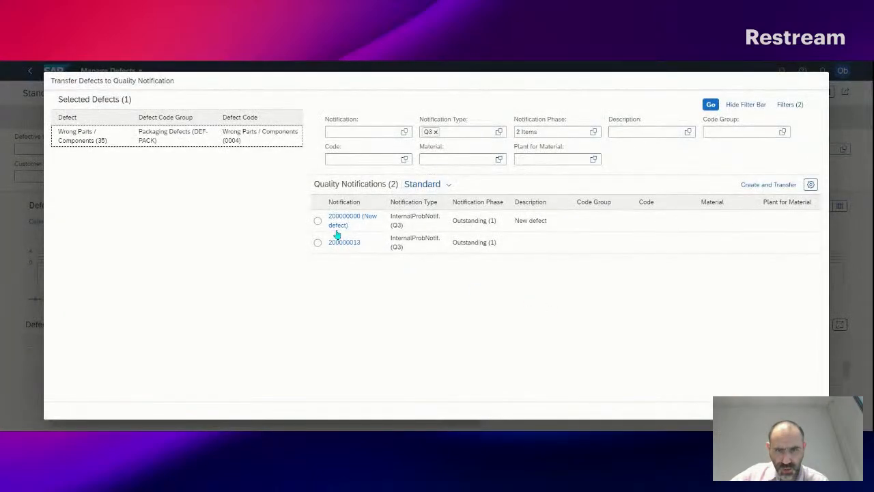
pyautogui.click(318, 220)
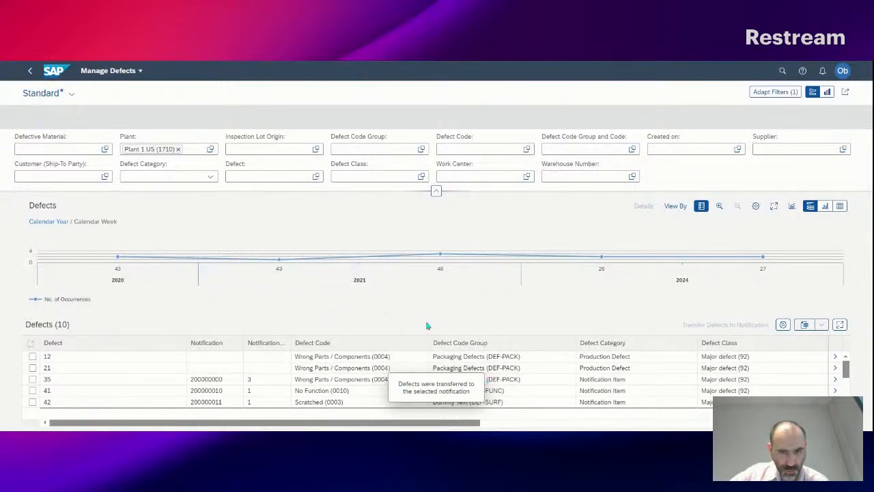
# Select defect 66 in the defect list and set it to in process from its details page.
pyautogui.scroll(-3, 189, 371)
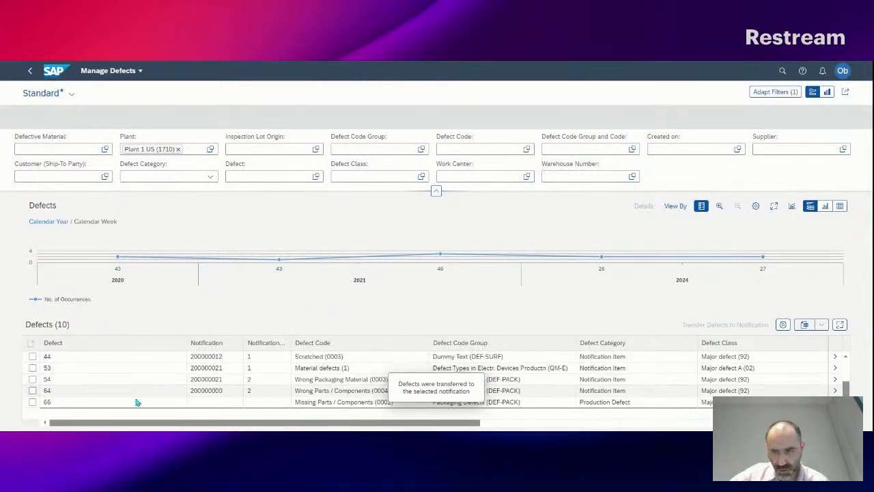
pyautogui.click(32, 402)
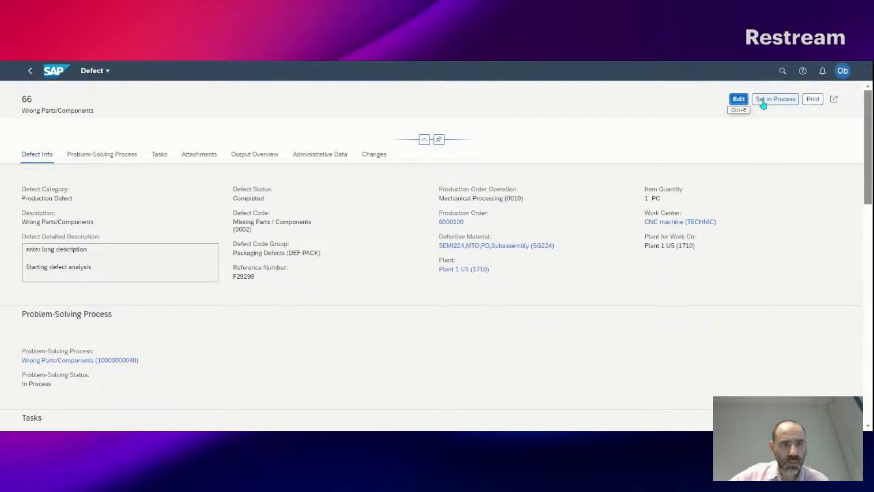
pyautogui.click(755, 99)
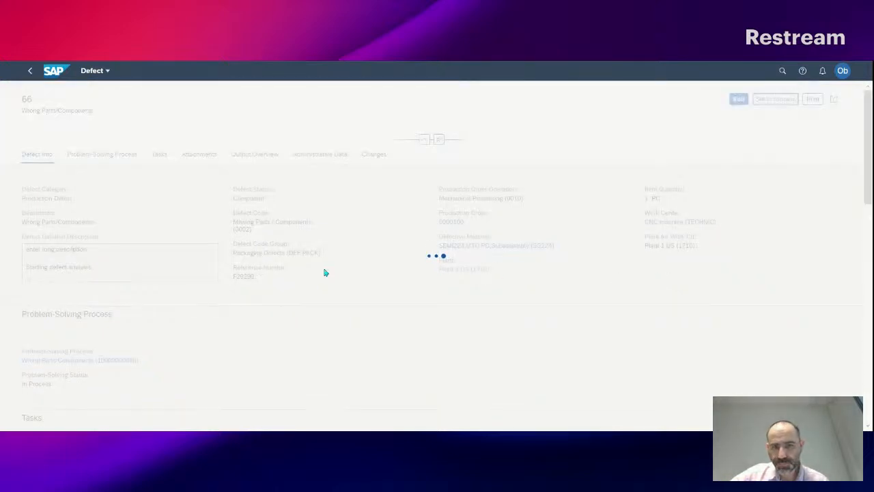
pyautogui.click(29, 71)
# Try to transfer defect 66 to quality notification 200000013 and close the message.
pyautogui.click(731, 327)
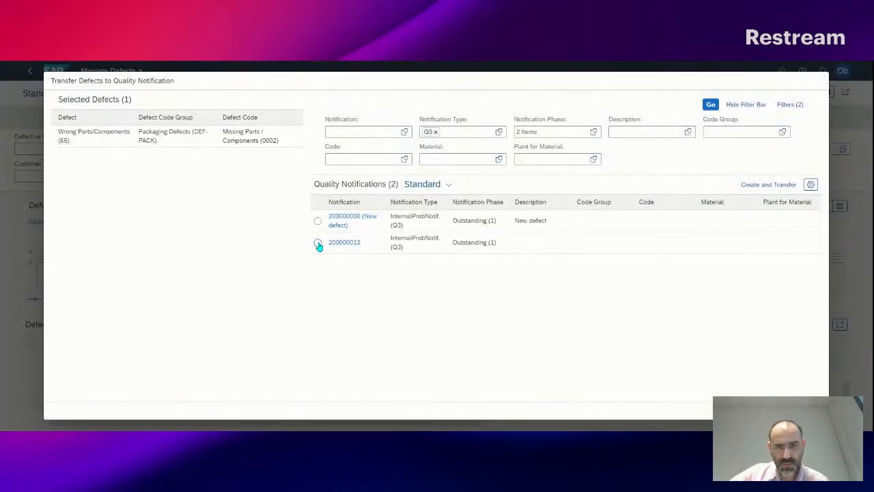
pyautogui.click(317, 242)
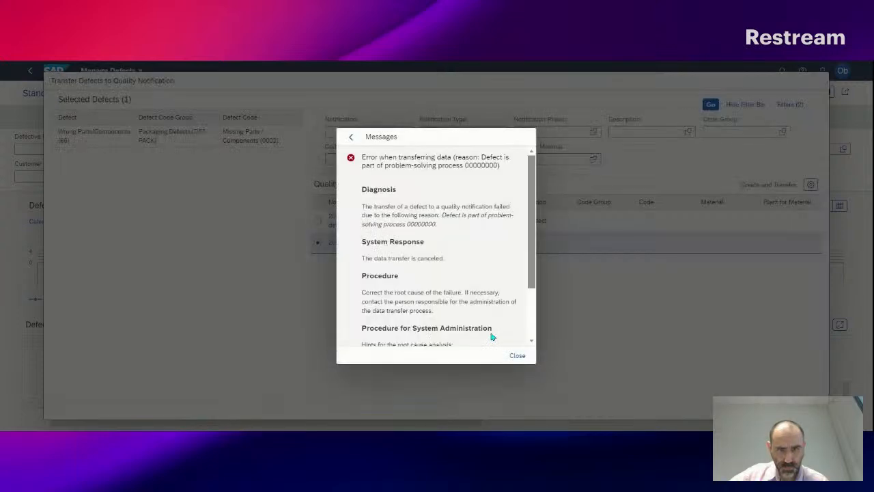
pyautogui.click(517, 355)
# Try to transfer defect 66 to quality notification 200000000 (New defect), read the first message's details and close the transfer dialog.
pyautogui.click(318, 220)
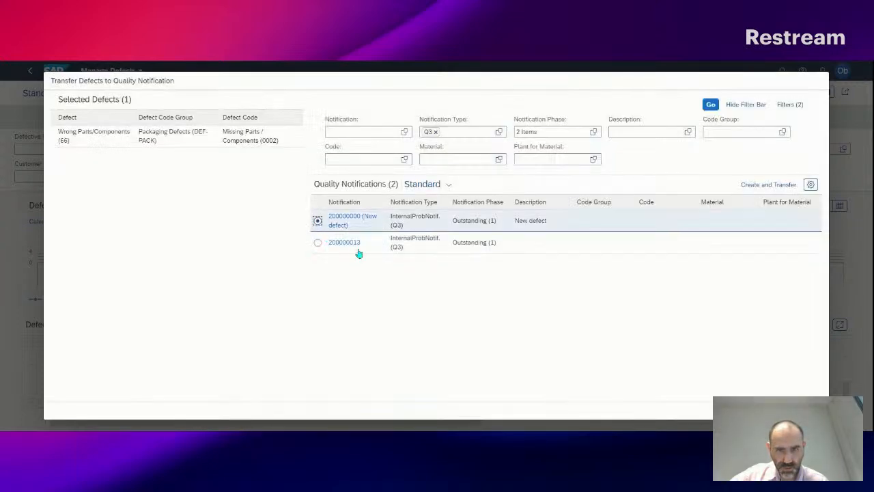
pyautogui.click(779, 410)
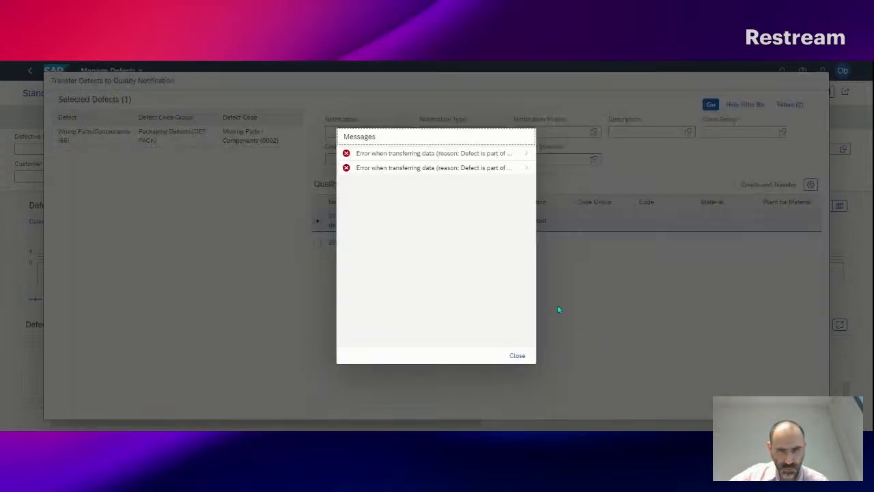
pyautogui.click(526, 156)
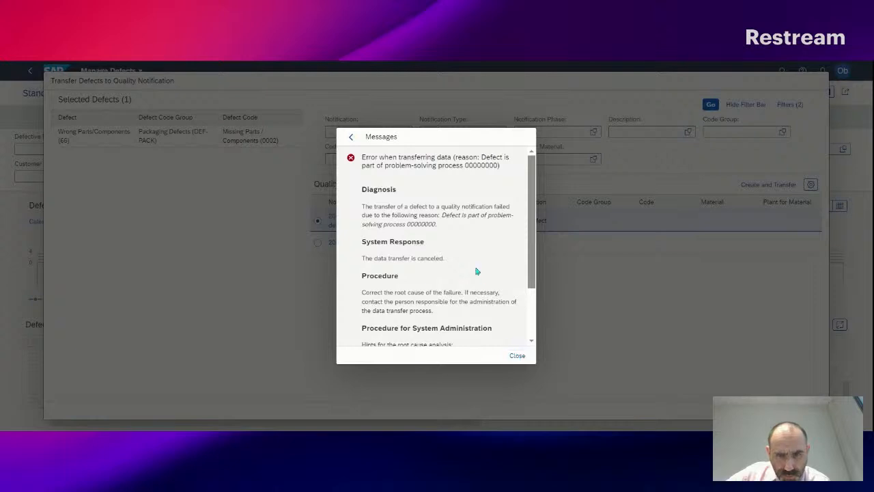
pyautogui.scroll(-2, 485, 293)
pyautogui.click(519, 355)
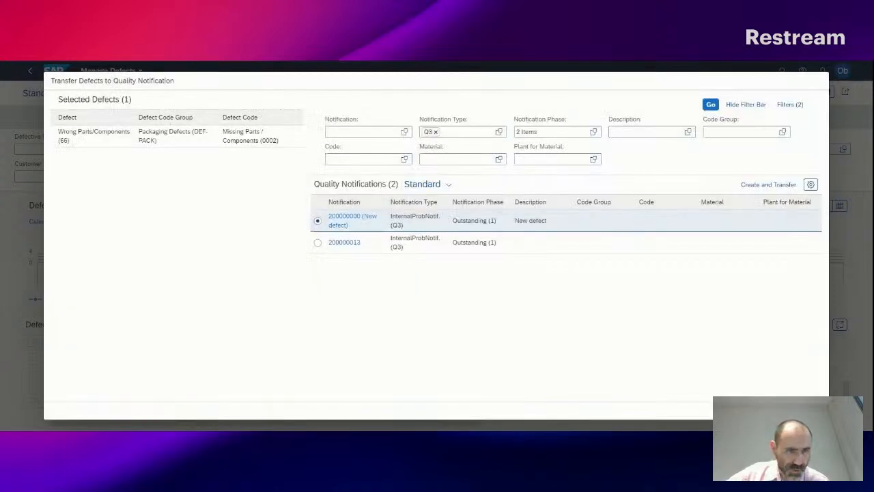
pyautogui.press('Escape')
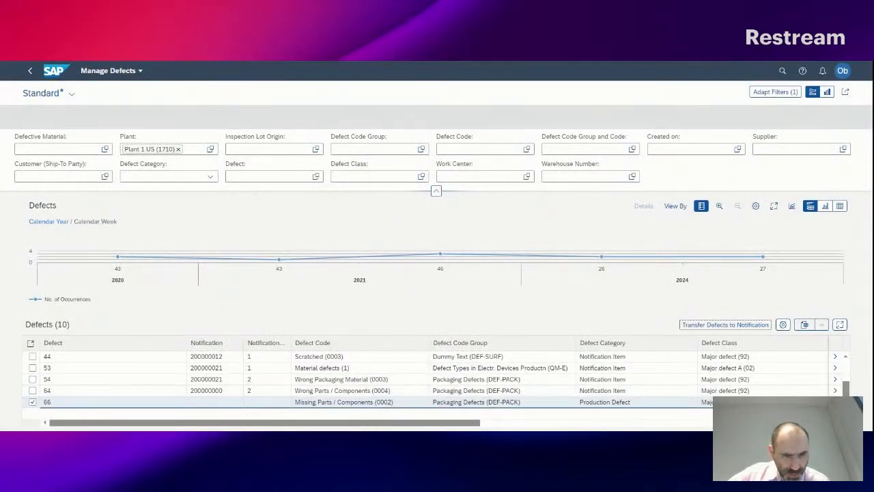
# Check the corrective action task of defect 66 in edit mode, save the defect and deselect it in the defect list.
pyautogui.click(834, 402)
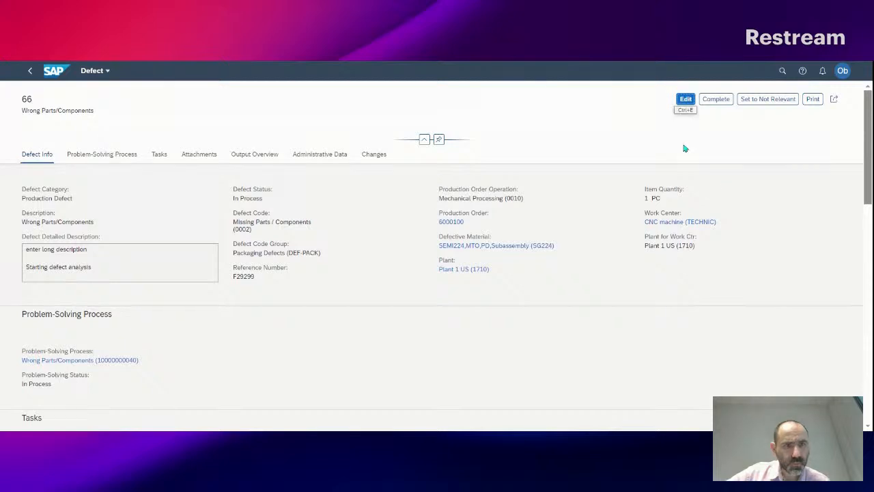
pyautogui.click(685, 99)
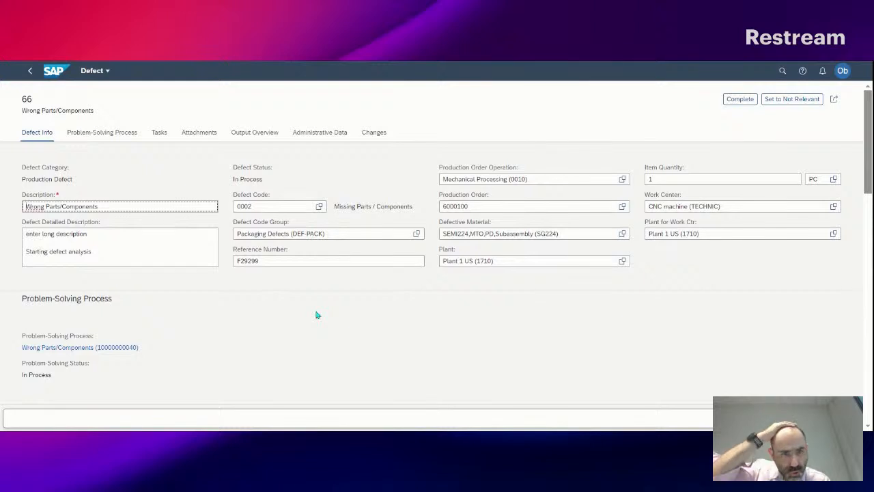
pyautogui.scroll(-5, 317, 315)
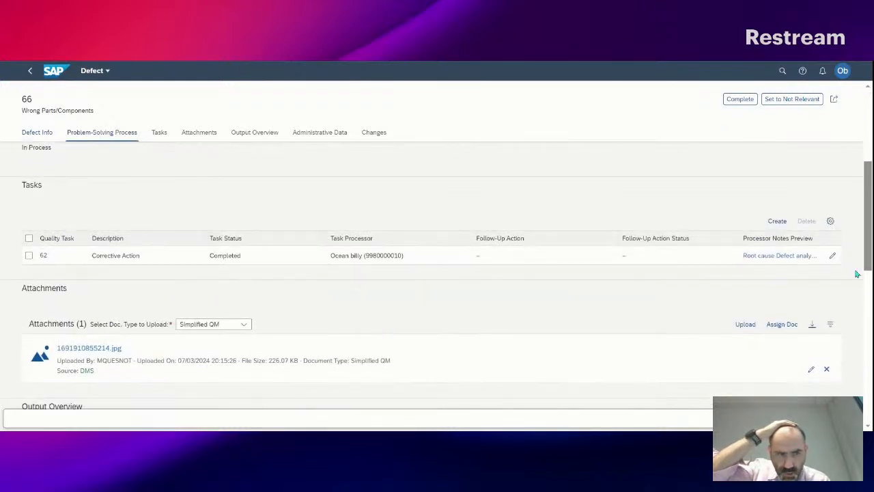
pyautogui.click(833, 256)
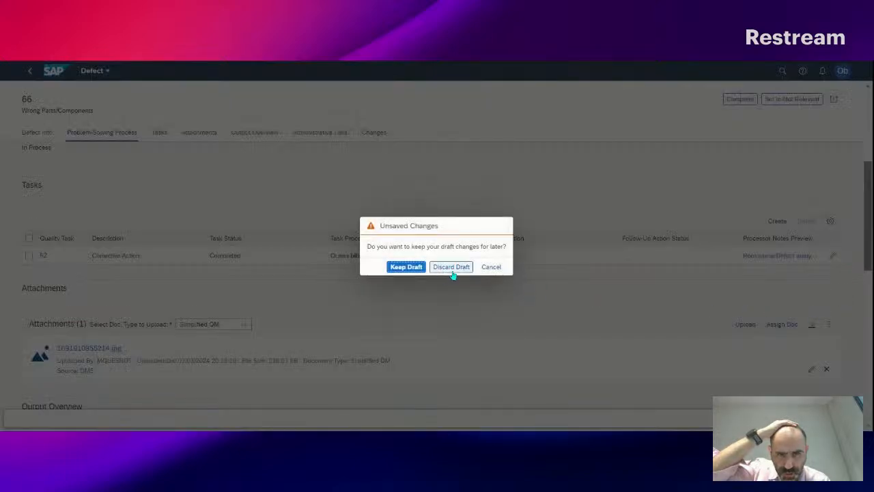
pyautogui.click(495, 267)
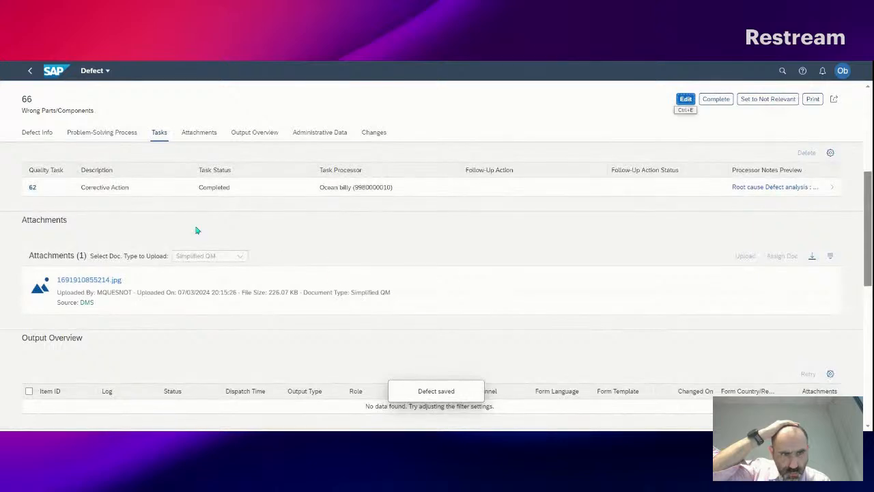
pyautogui.click(30, 70)
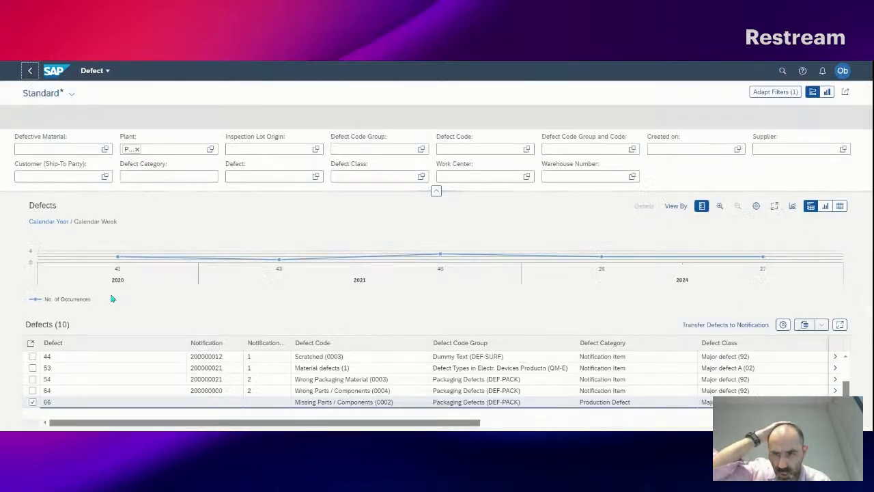
pyautogui.click(32, 401)
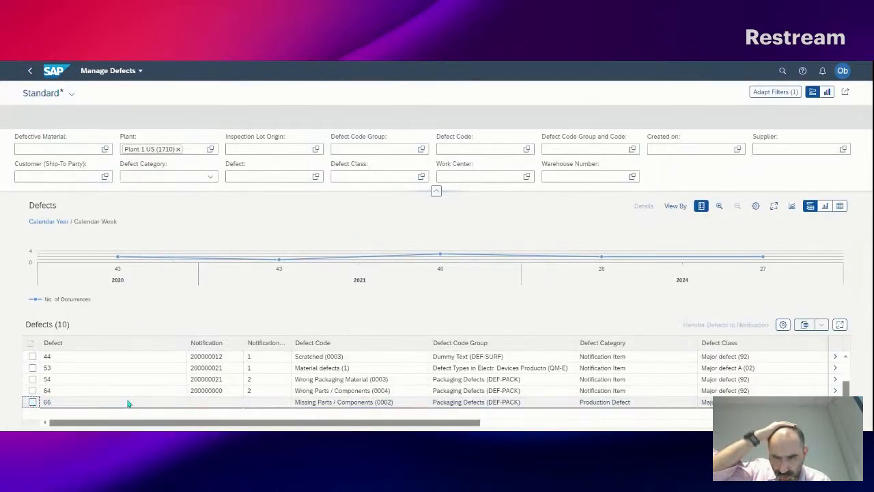
# Select defect 35, display its quality notification 200000000 and open that notification for changing.
pyautogui.scroll(5, 127, 403)
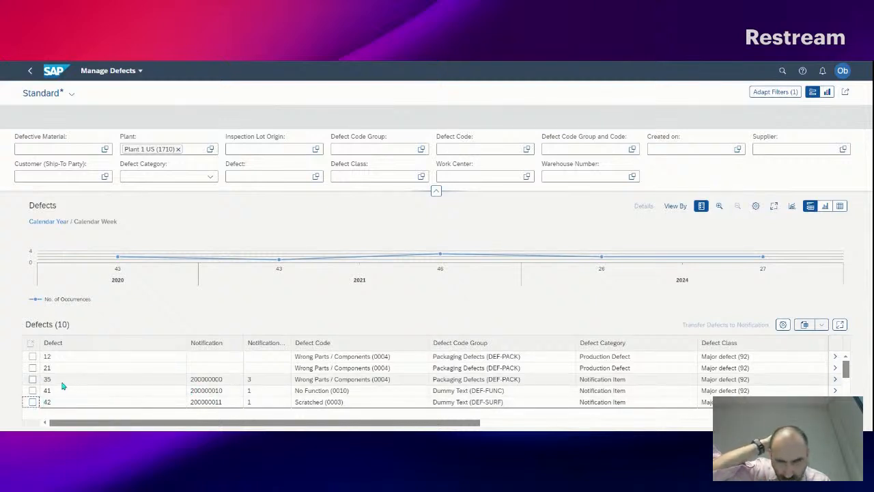
pyautogui.click(32, 379)
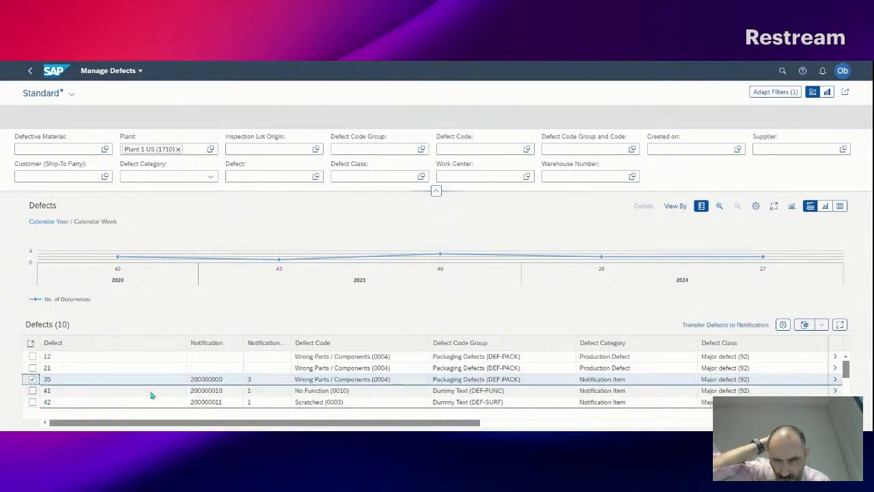
pyautogui.click(835, 380)
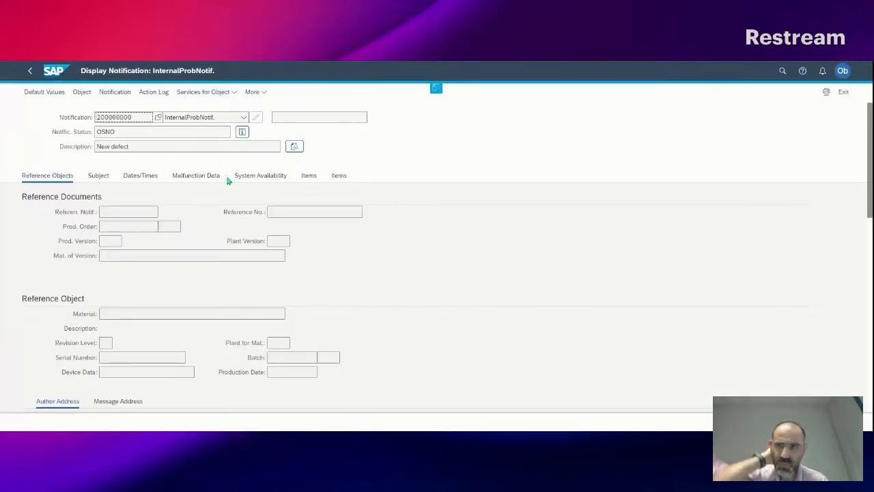
pyautogui.click(260, 94)
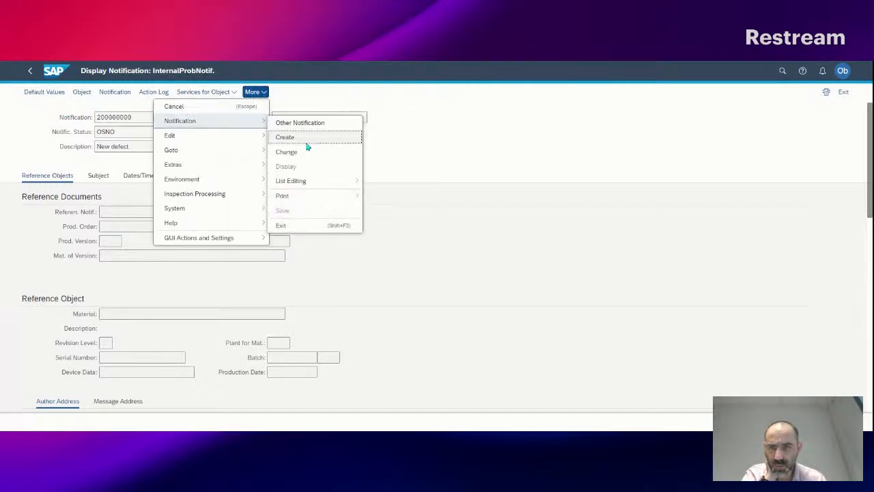
pyautogui.click(313, 151)
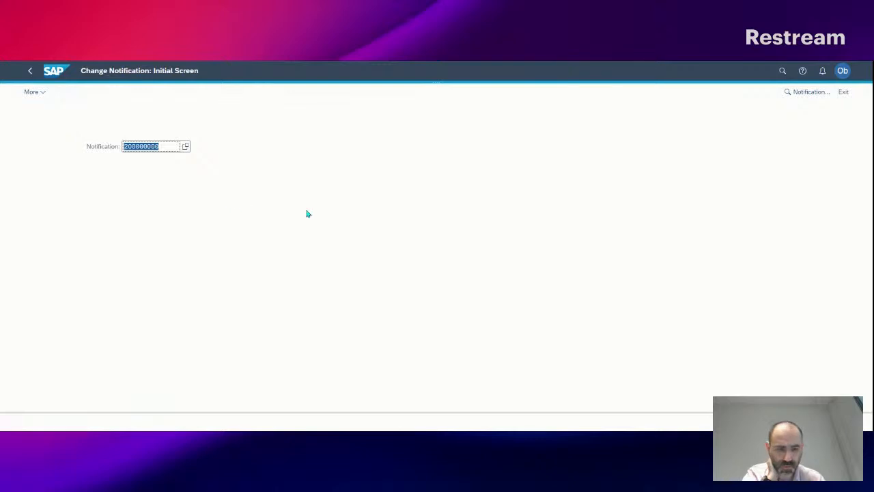
pyautogui.press('Return')
# Review the reference and author data of notification 200000000, save it and return to the defect list.
pyautogui.scroll(-5, 394, 247)
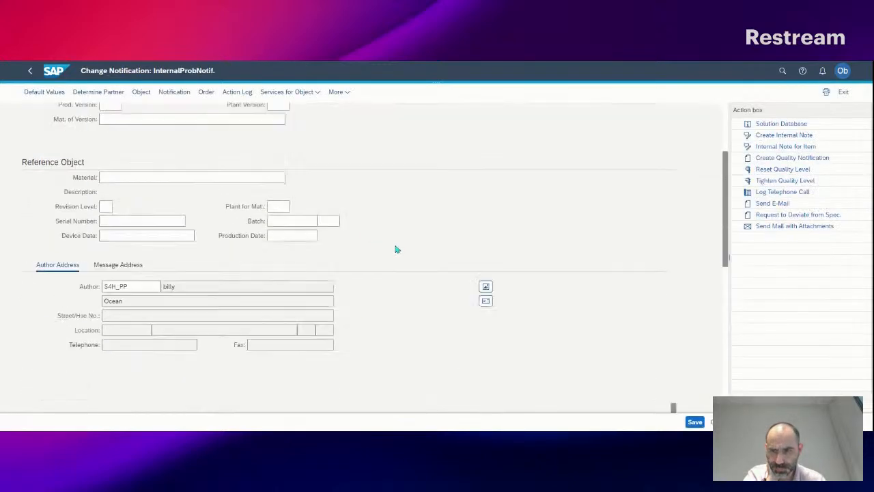
pyautogui.scroll(-2, 389, 274)
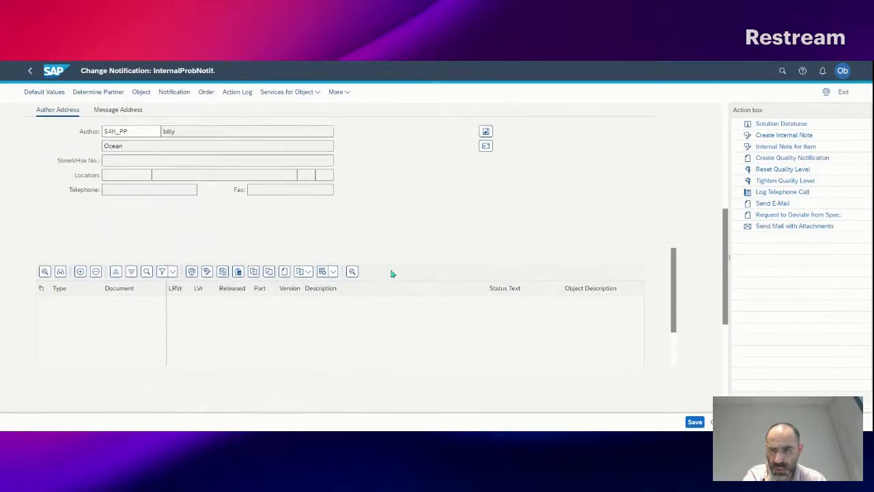
pyautogui.scroll(6, 427, 280)
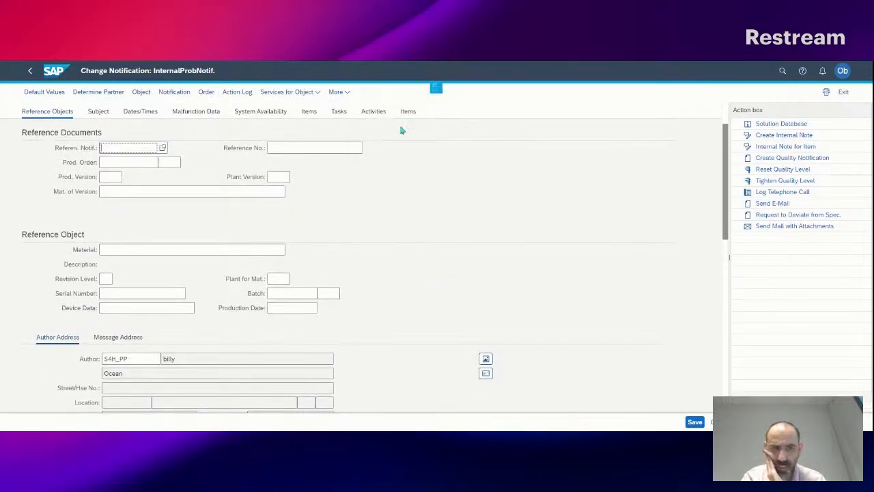
pyautogui.click(695, 422)
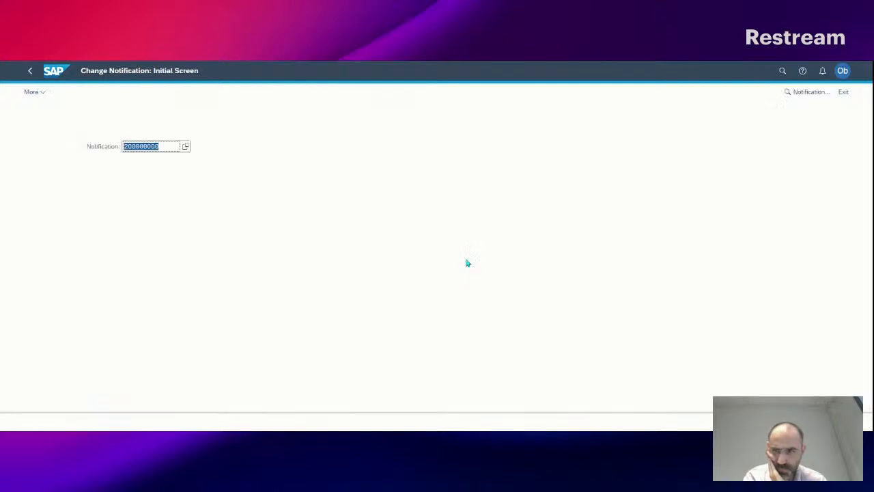
pyautogui.click(30, 70)
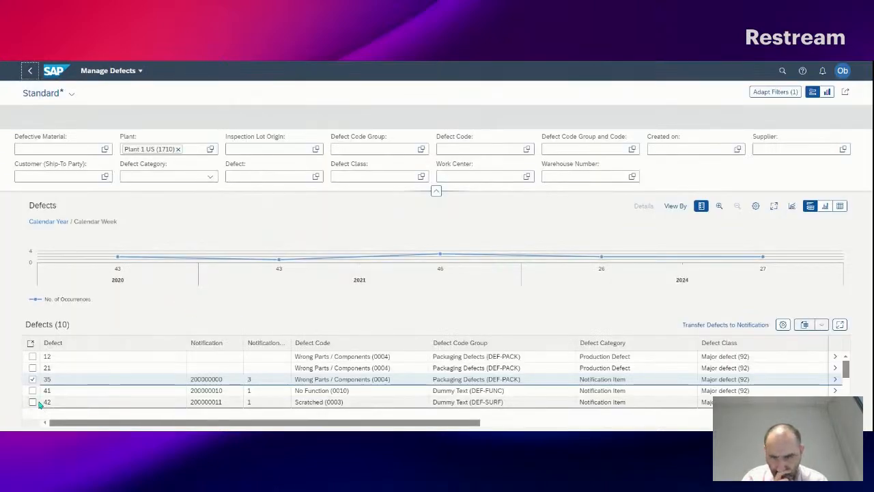
# Select defect 42 instead of defect 35, open its quality notification 200000011 and cancel the object selection dialog.
pyautogui.click(34, 402)
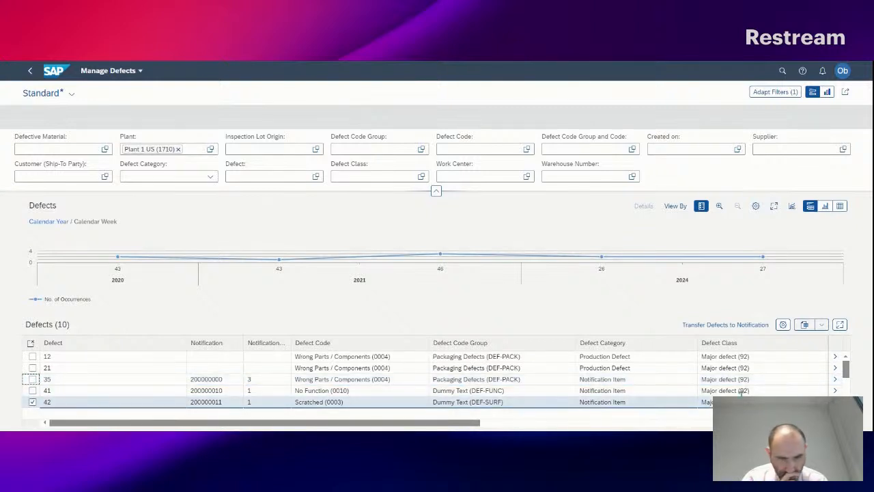
pyautogui.click(835, 403)
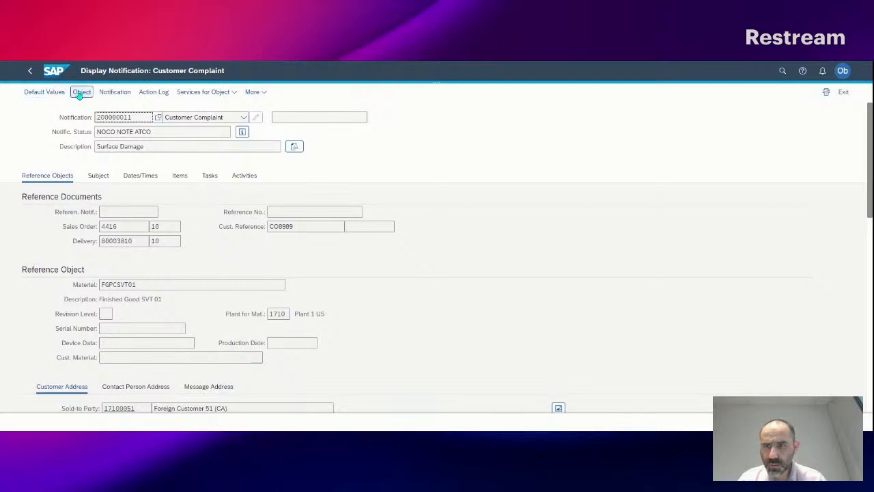
pyautogui.click(239, 91)
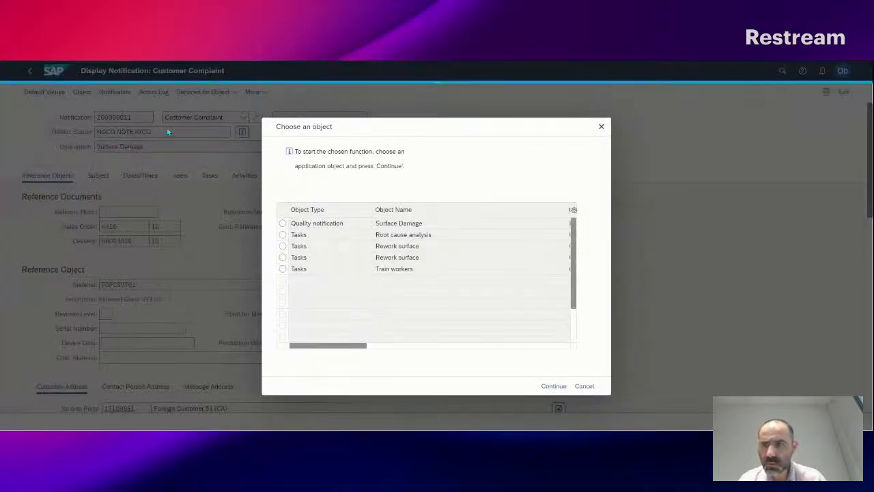
pyautogui.click(584, 385)
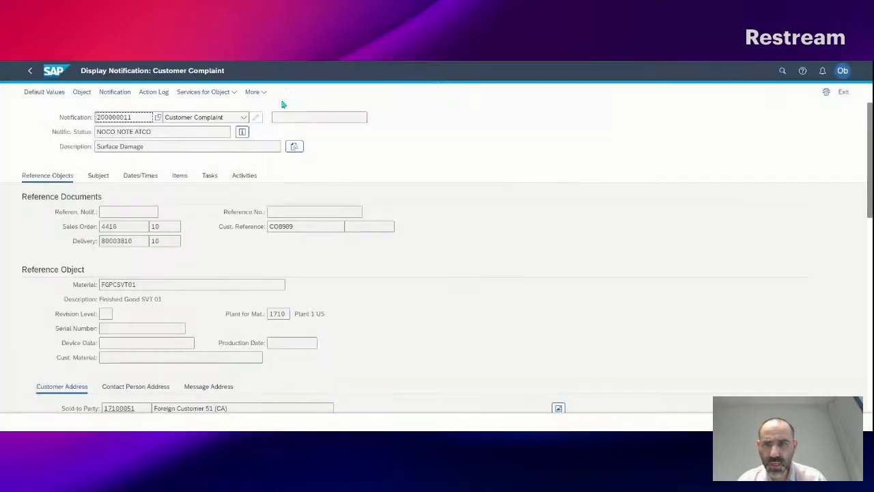
# Try to open customer complaint notification 200000011 for changing and look through its reference data.
pyautogui.click(252, 93)
pyautogui.moveTo(236, 120)
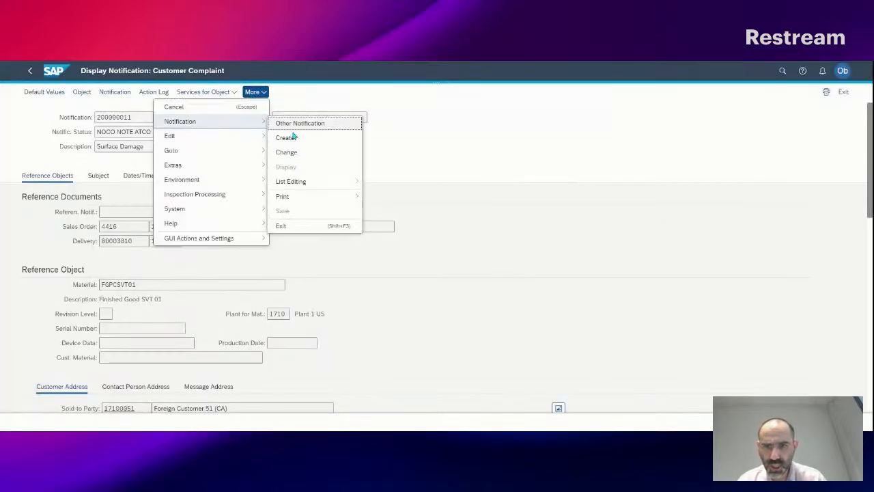
pyautogui.click(298, 154)
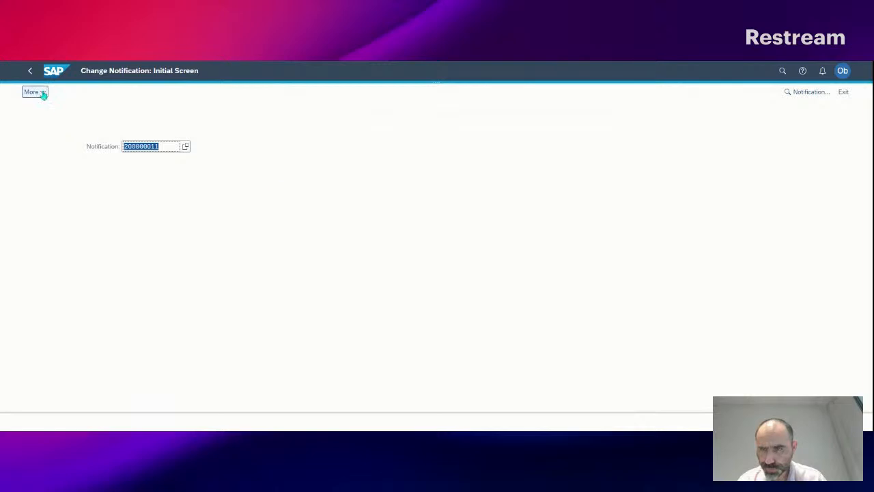
pyautogui.press('Return')
pyautogui.scroll(-3, 353, 249)
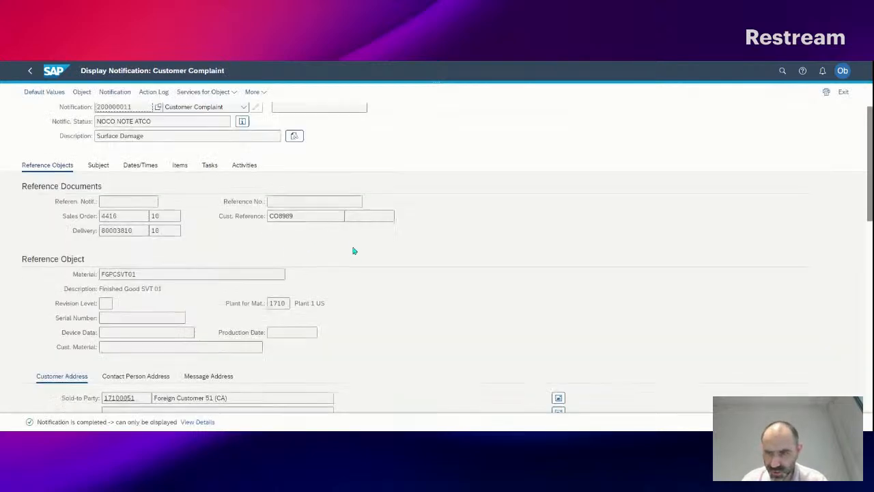
pyautogui.scroll(3, 354, 249)
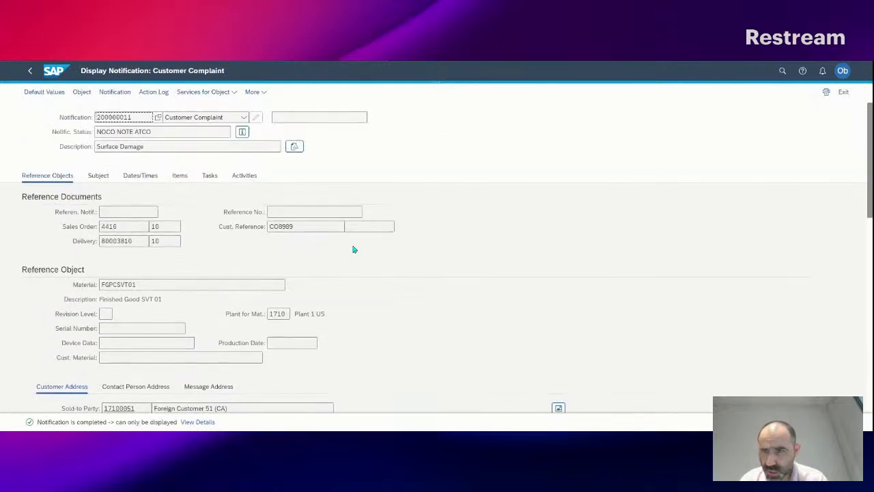
# Review the system status of customer complaint notification 200000011 and return to the defect list.
pyautogui.click(242, 131)
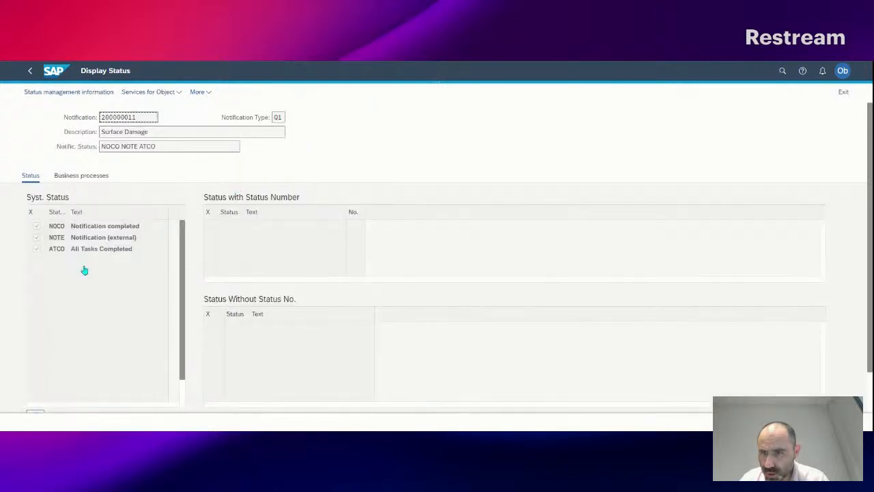
pyautogui.click(43, 94)
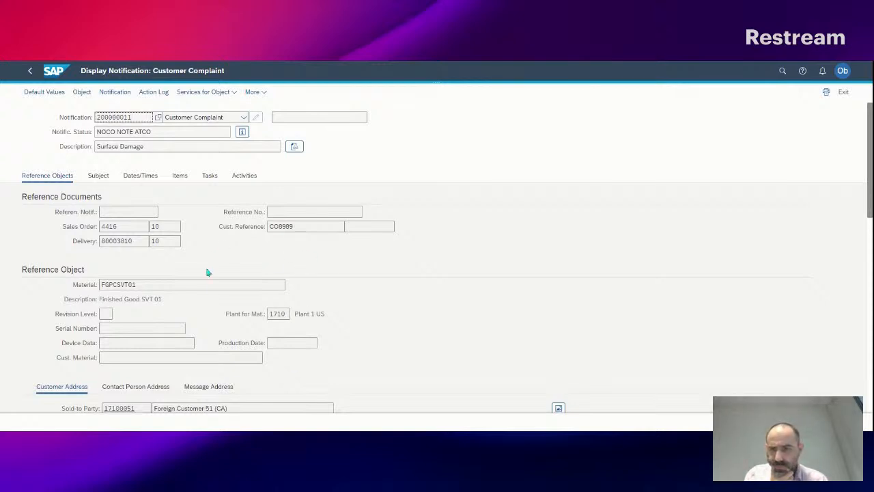
pyautogui.doubleClick(125, 228)
pyautogui.click(30, 70)
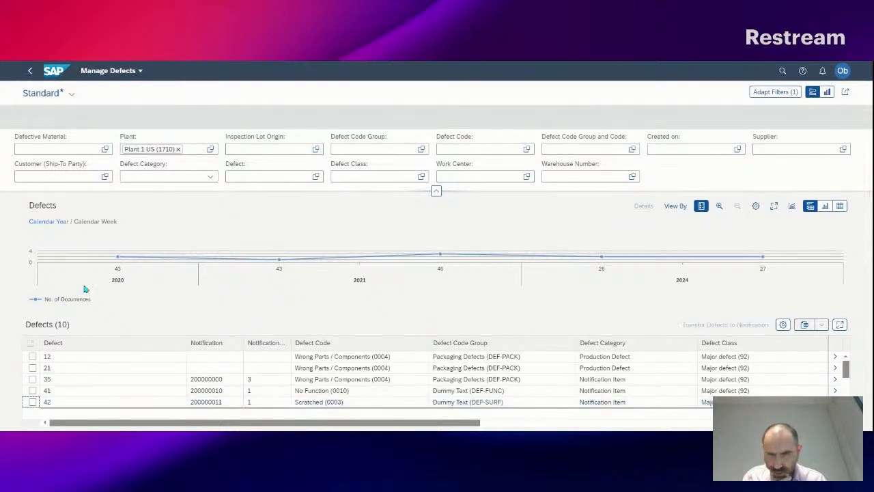
# Filter the defect list by defect 66 and select that defect.
pyautogui.click(273, 174)
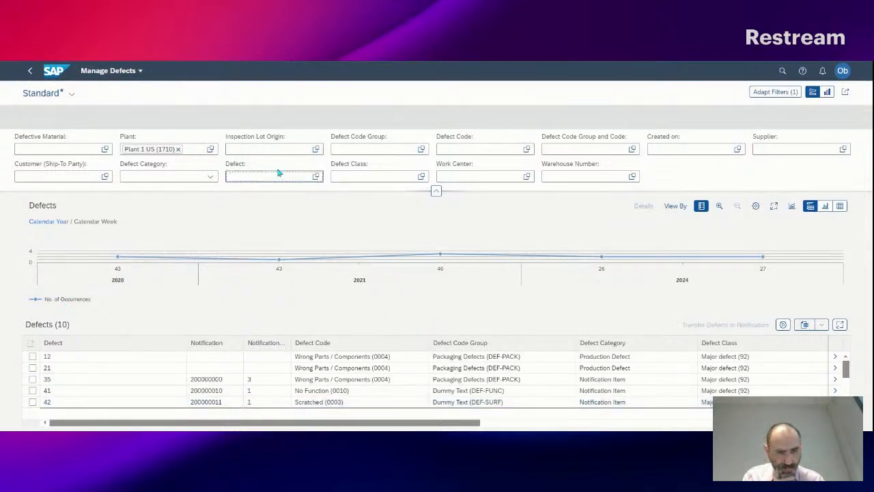
pyautogui.write('66')
pyautogui.press('Return')
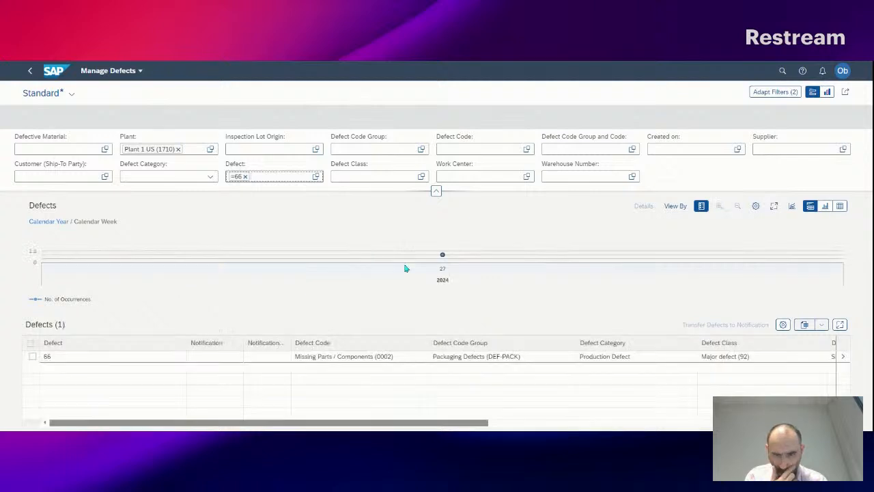
pyautogui.click(32, 356)
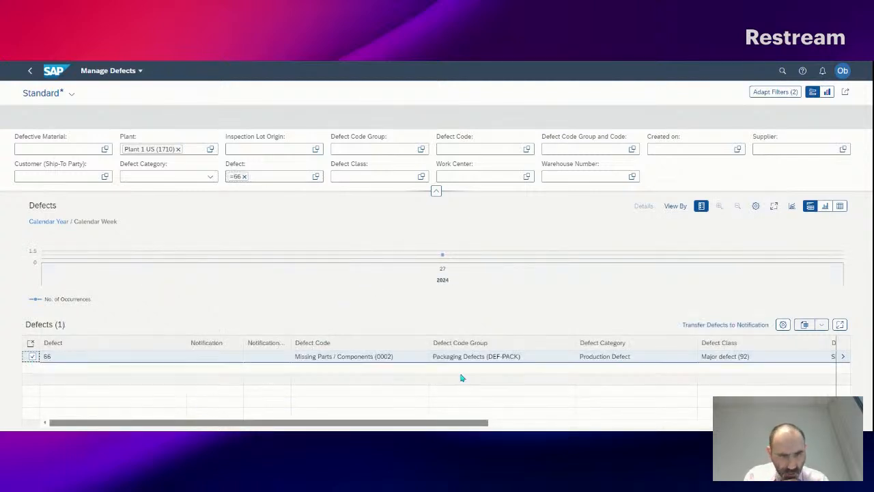
# Try to transfer defect 66 to quality notification 200000000 and dismiss the messages.
pyautogui.click(739, 326)
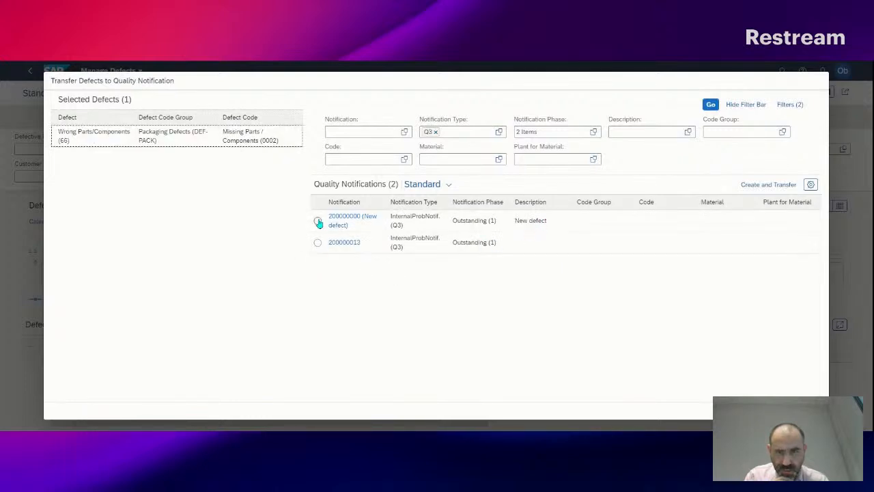
pyautogui.click(318, 219)
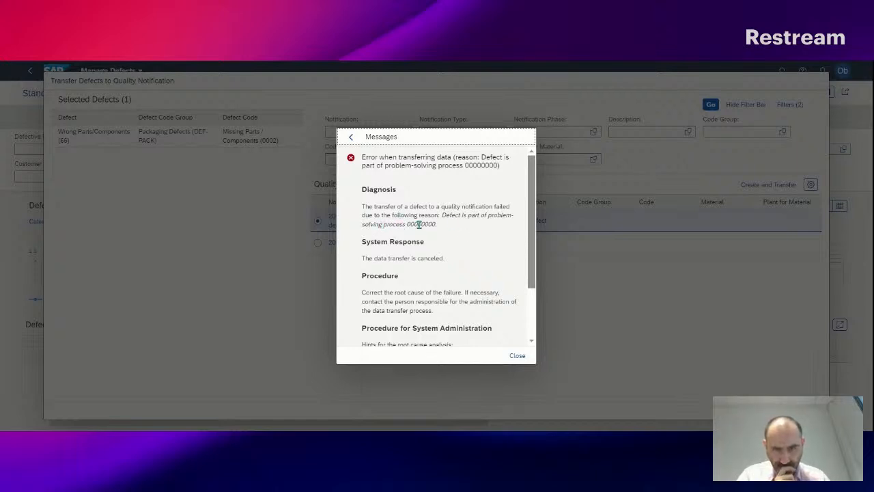
pyautogui.click(517, 355)
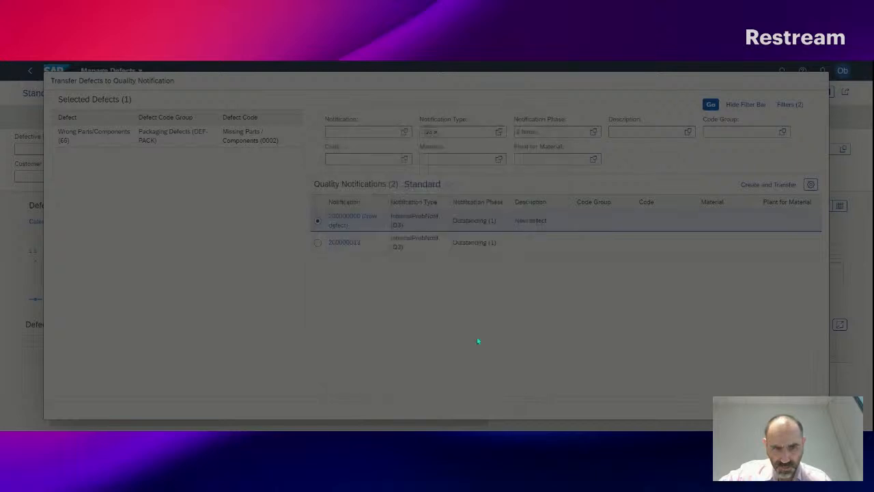
# Try to transfer defect 66 to quality notification 200000013, read the message details and highlight the message number.
pyautogui.click(317, 242)
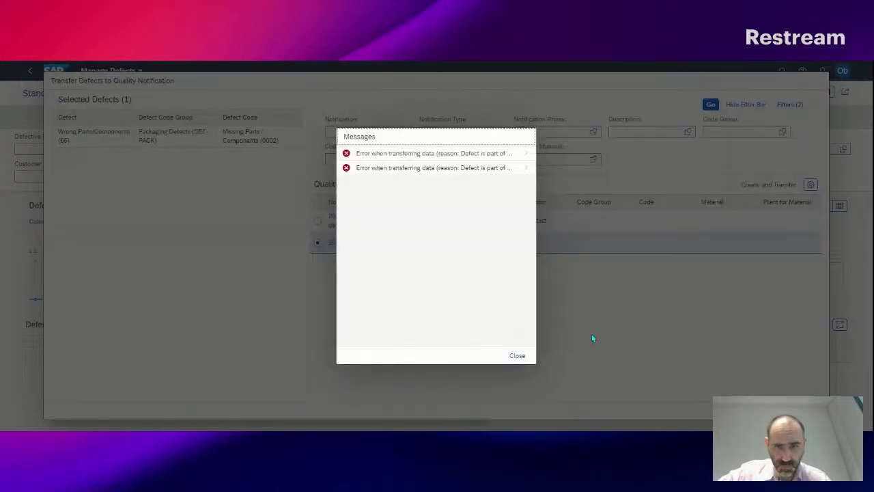
pyautogui.click(485, 173)
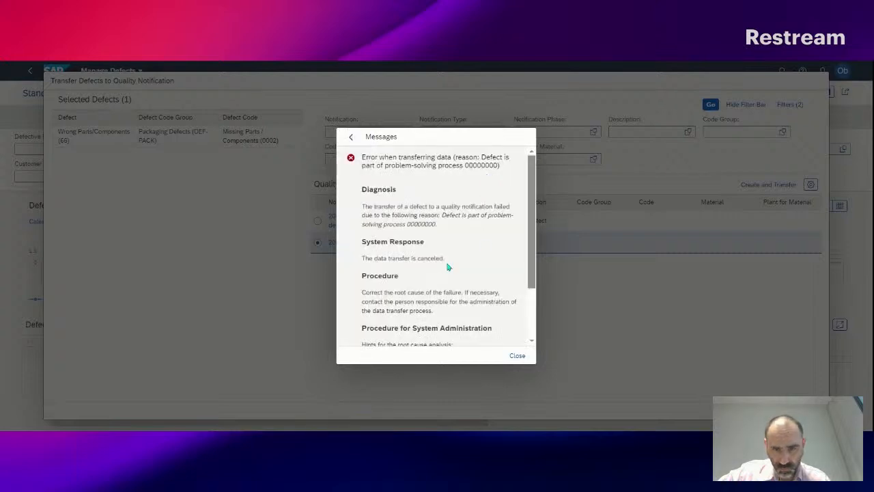
pyautogui.scroll(-2, 447, 268)
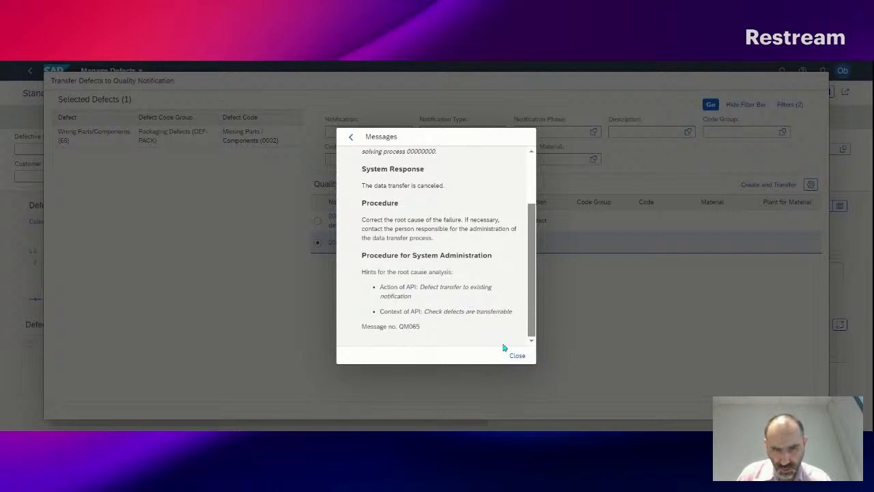
pyautogui.doubleClick(408, 326)
pyautogui.click(734, 63)
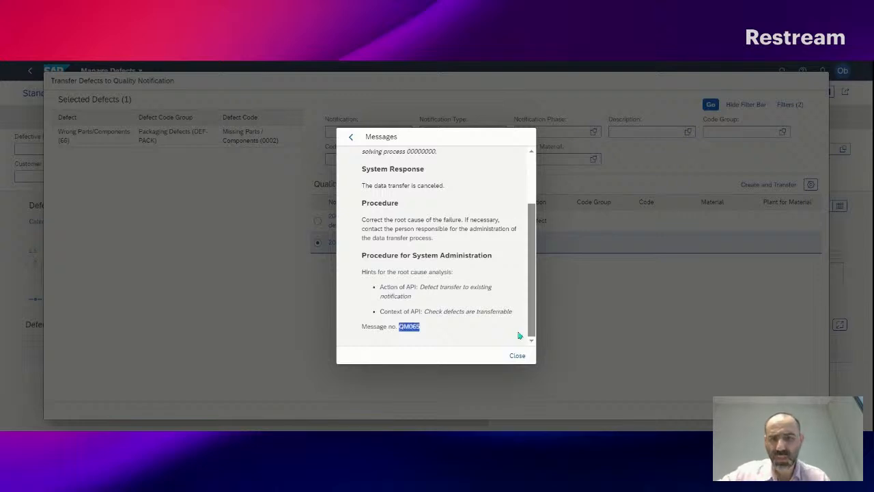
pyautogui.click(517, 355)
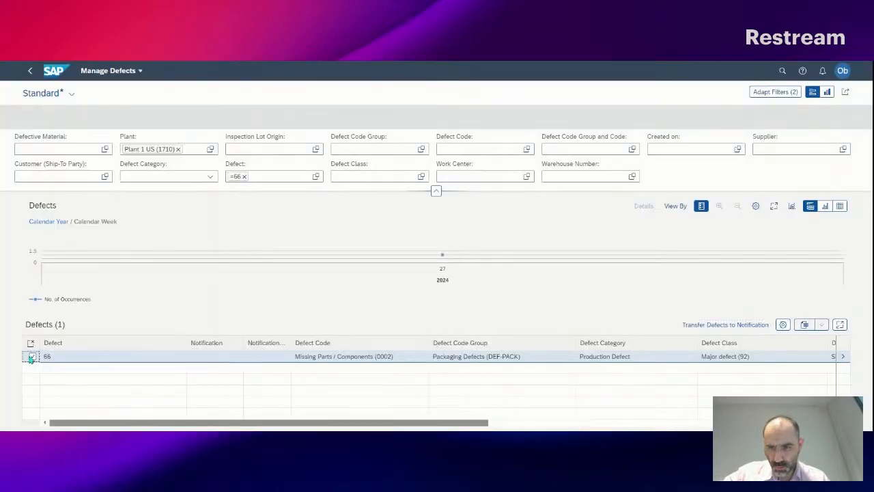
# Deselect defect 66, clear the defect filter and select defect 12.
pyautogui.click(31, 357)
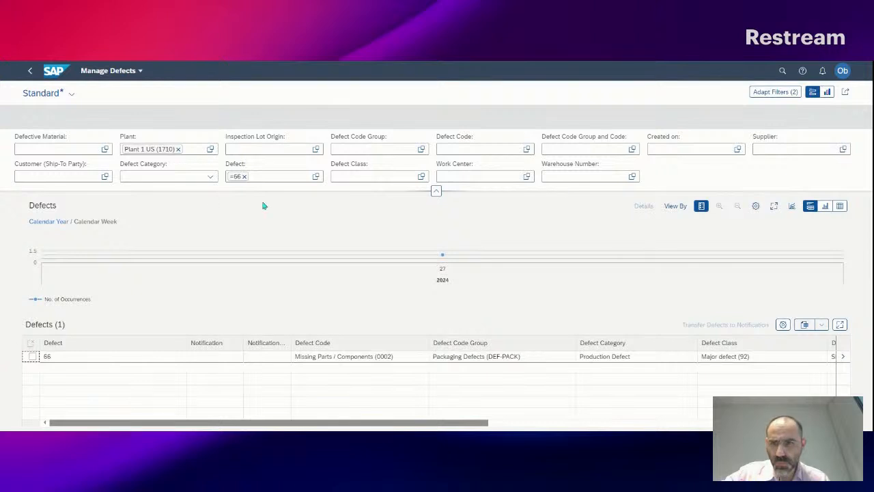
pyautogui.click(245, 176)
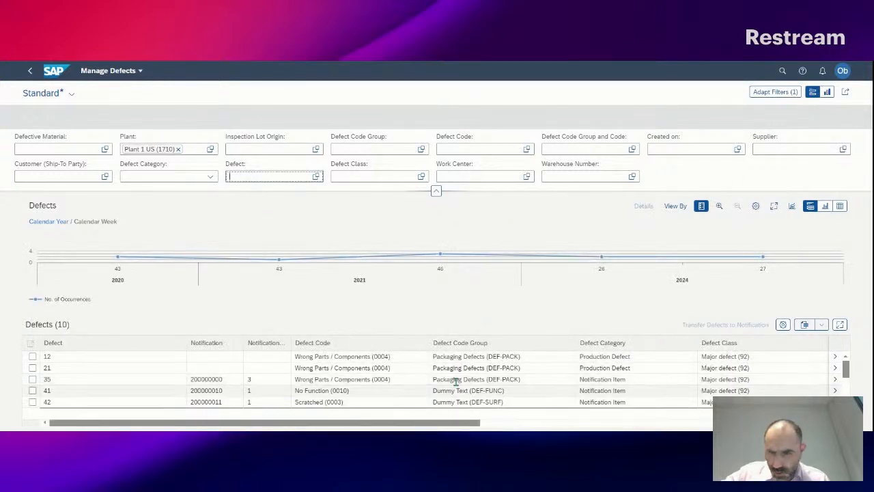
pyautogui.click(32, 356)
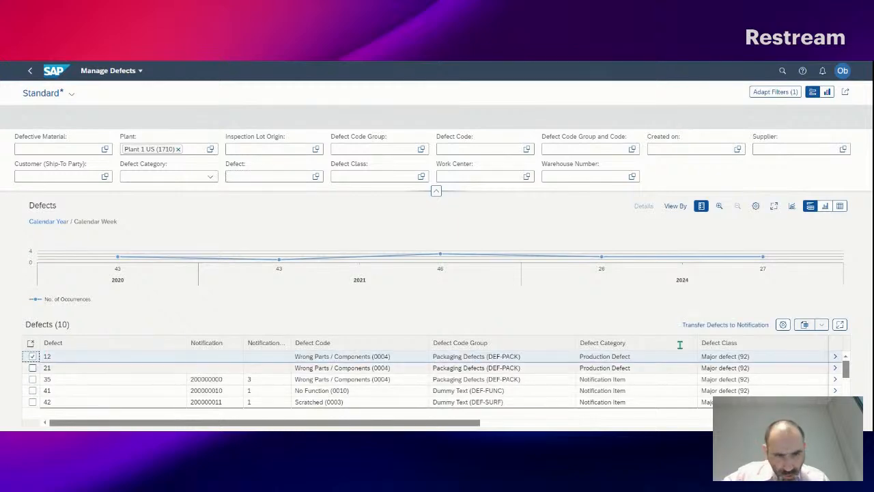
# Try to transfer defect 12 to quality notification 200000000 and cancel the transfer dialog.
pyautogui.click(725, 325)
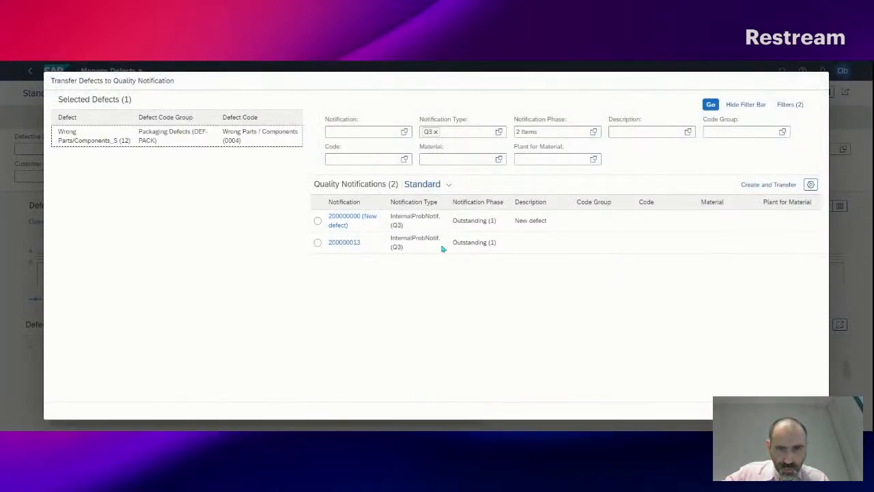
pyautogui.click(327, 231)
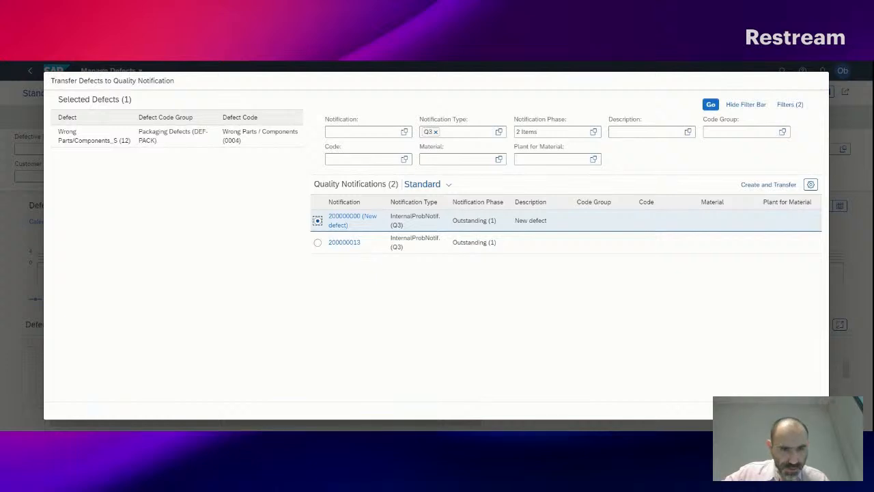
pyautogui.click(783, 410)
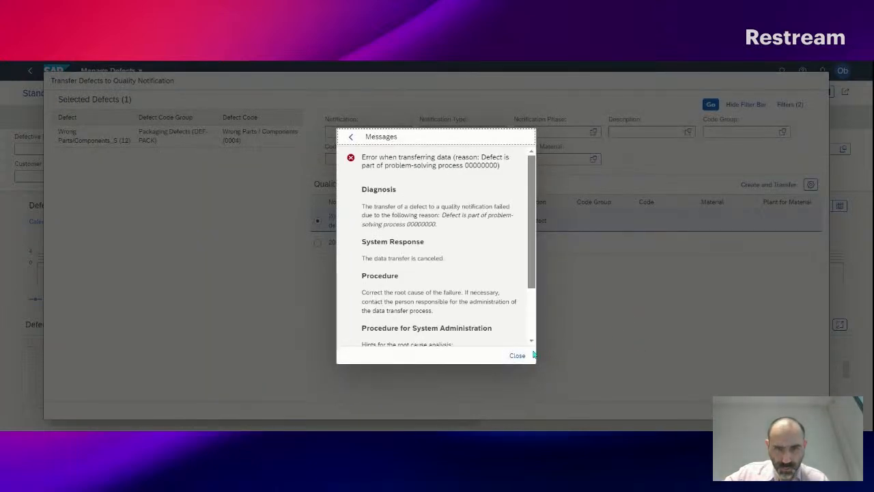
pyautogui.click(518, 355)
pyautogui.click(813, 411)
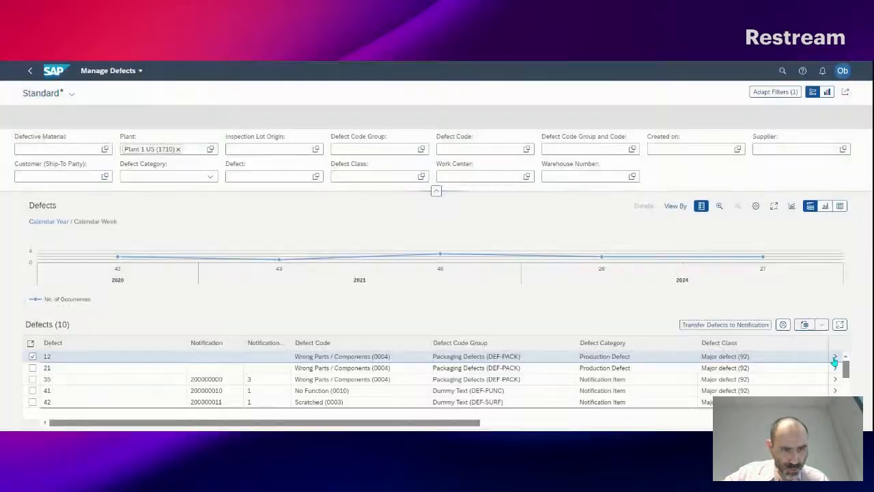
# Open the details of defect 12 and set it to In Process.
pyautogui.click(835, 359)
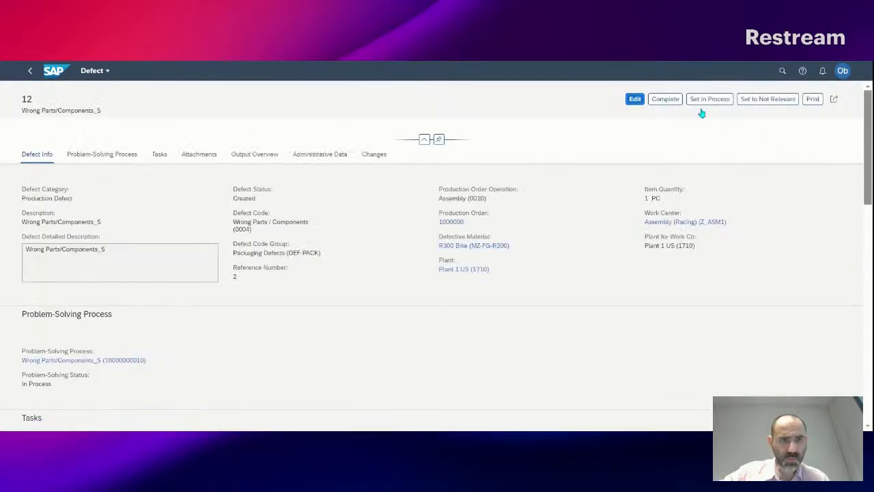
pyautogui.click(710, 99)
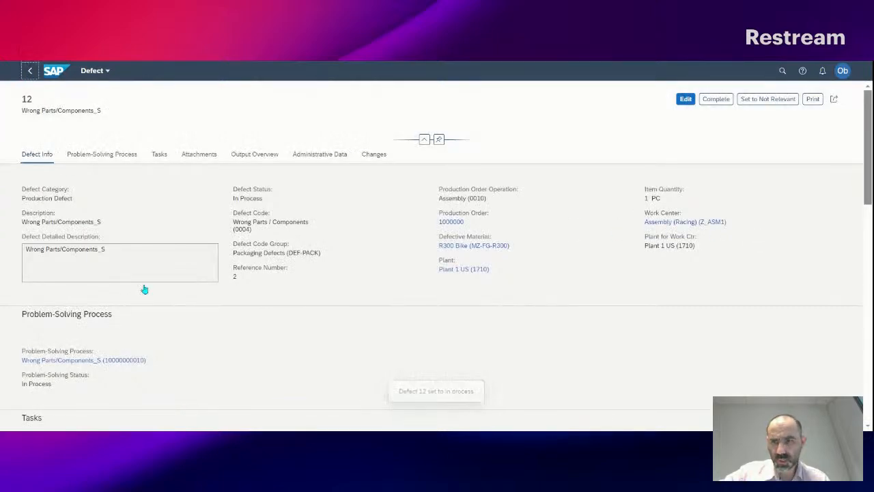
# Retry transferring defect 12, first to quality notification 200000000 and then to 200000013.
pyautogui.click(722, 328)
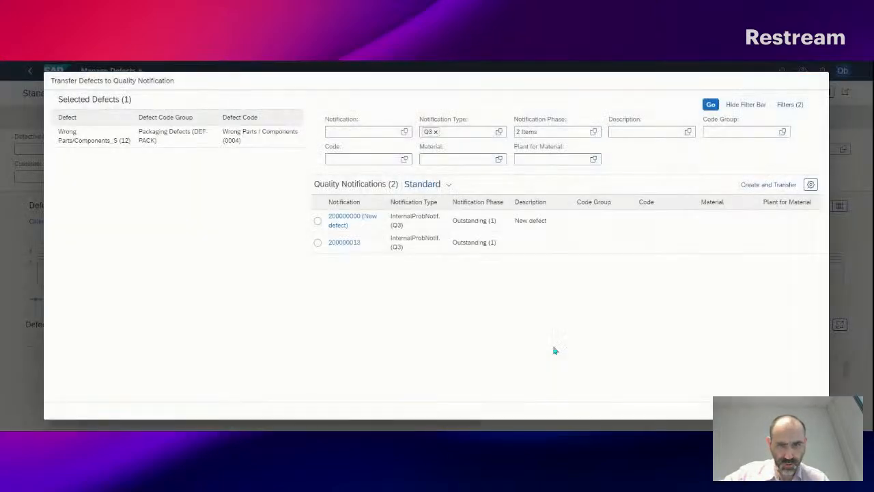
pyautogui.click(317, 221)
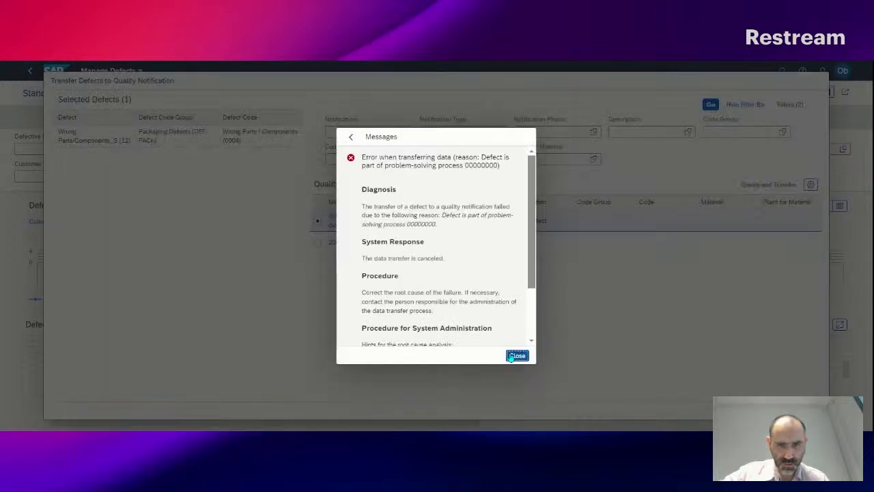
pyautogui.click(514, 355)
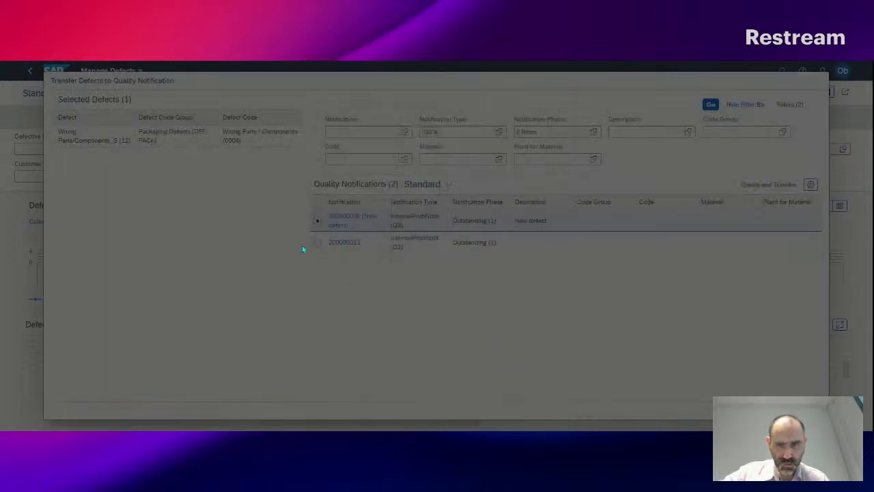
pyautogui.click(317, 243)
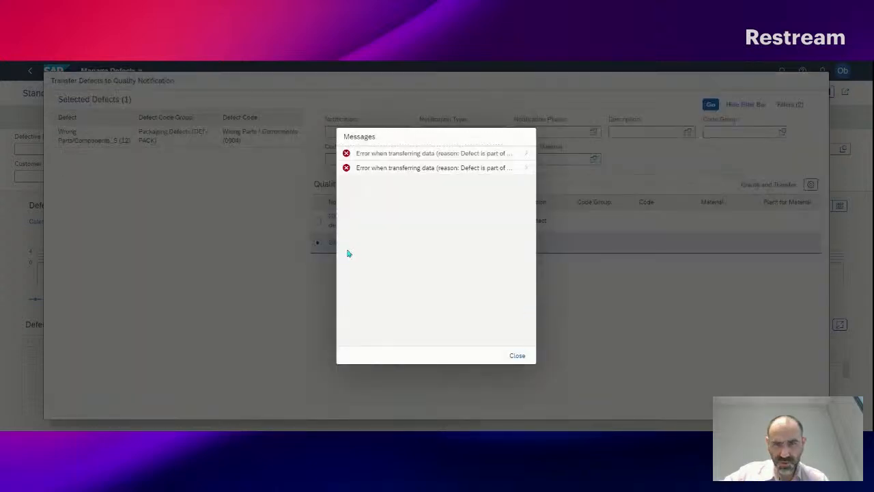
pyautogui.click(514, 355)
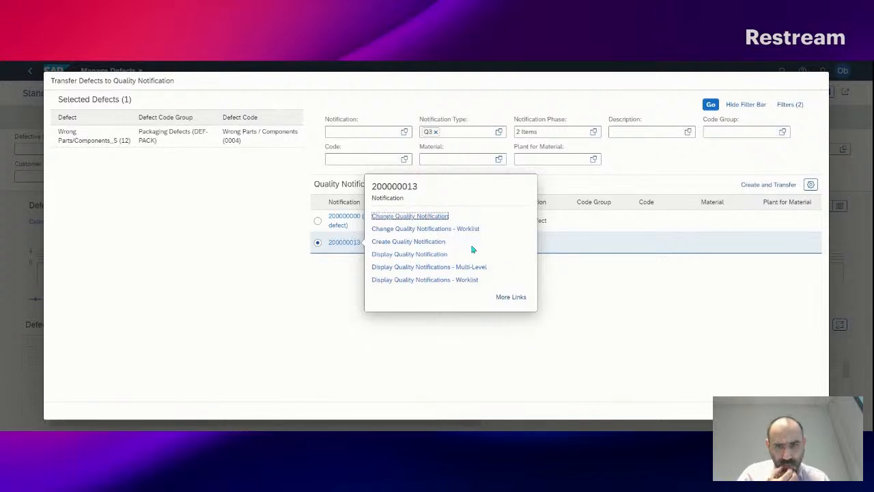
# Open Create Quality Notification from the related links of notification 200000013.
pyautogui.click(439, 243)
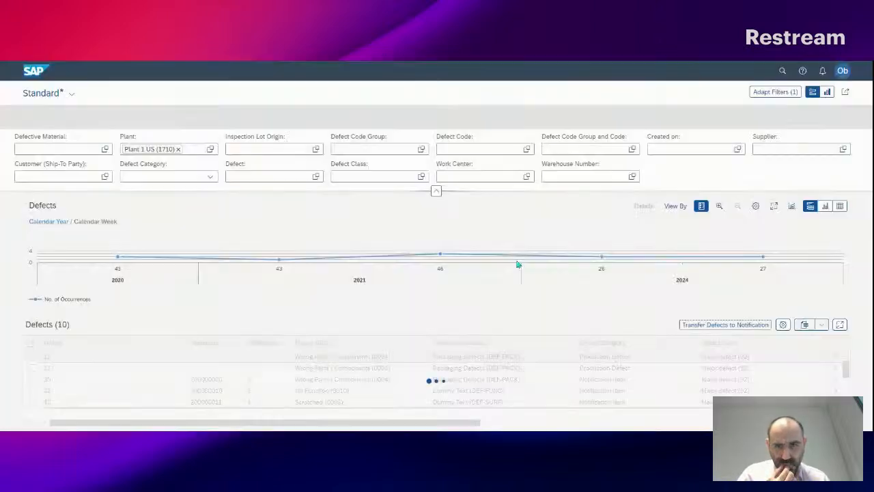